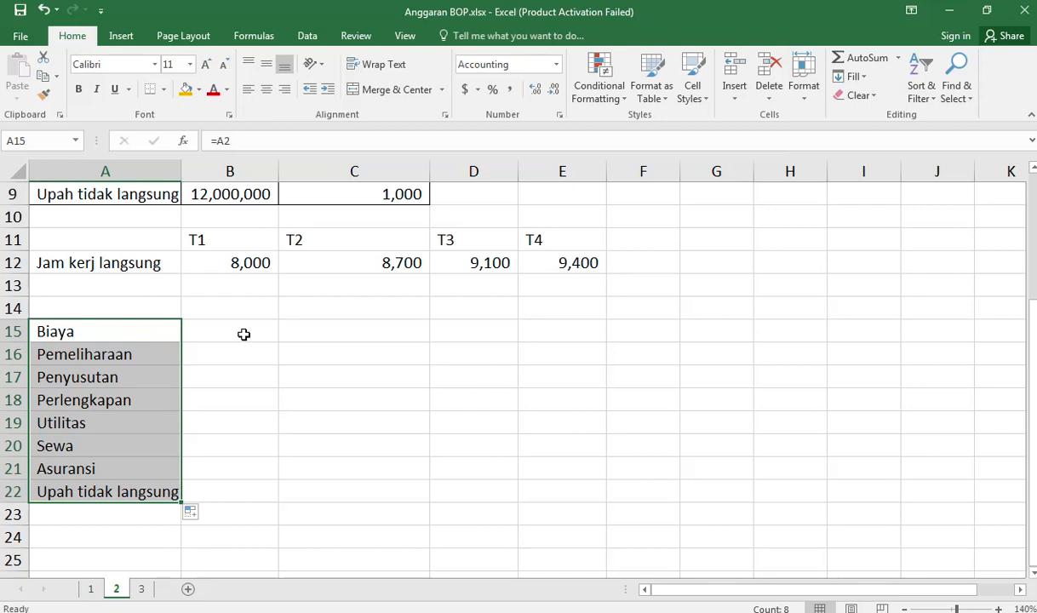
Step: Link cell B15 to the T1 header in B11 and fill the reference across to E15 for the quarter headings
{"action": "left_click", "coordinate": [239, 331]}
{"action": "type", "text": "="}
{"action": "key", "text": "Up"}
{"action": "key", "text": "Up"}
{"action": "key", "text": "Up"}
{"action": "key", "text": "Up"}
{"action": "key", "text": "Return"}
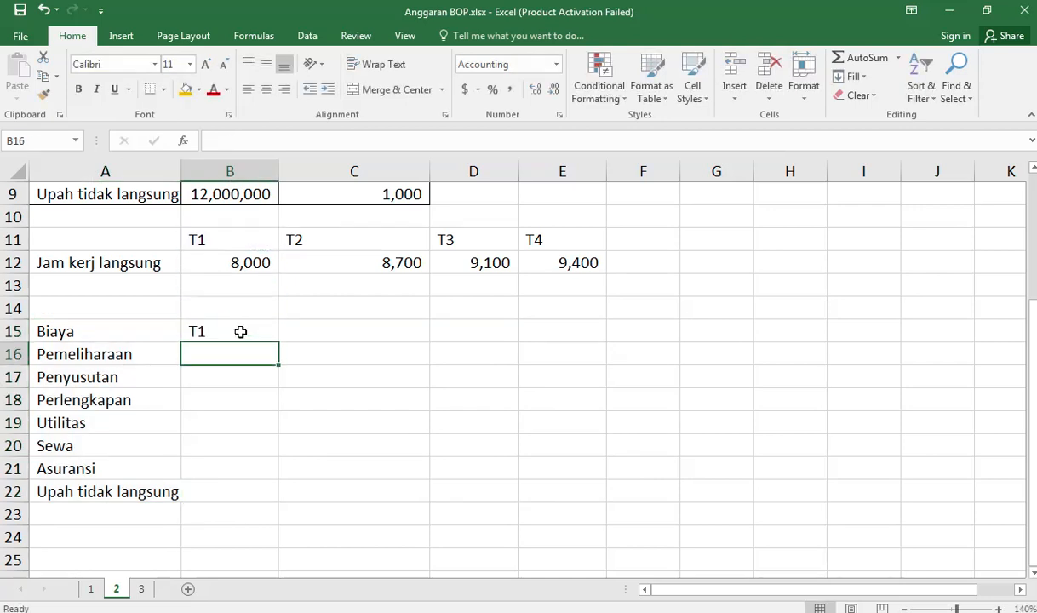
{"action": "left_click", "coordinate": [275, 337]}
{"action": "left_click_drag", "start_coordinate": [281, 341], "coordinate": [600, 341]}
Step: Enter the Pemeliharaan T1 formula =$B$3*$C$3*B12 in cell B16, with the fixed and variable cost references absolute
{"action": "left_click", "coordinate": [219, 358]}
{"action": "scroll", "coordinate": [371, 425], "scroll_direction": "up", "scroll_amount": 3}
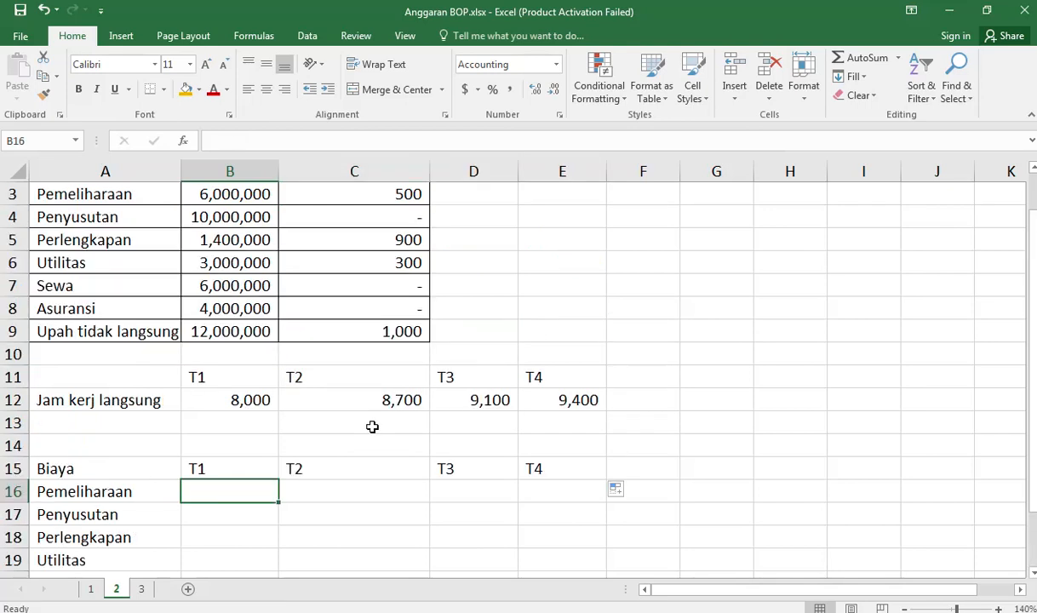
{"action": "type", "text": "="}
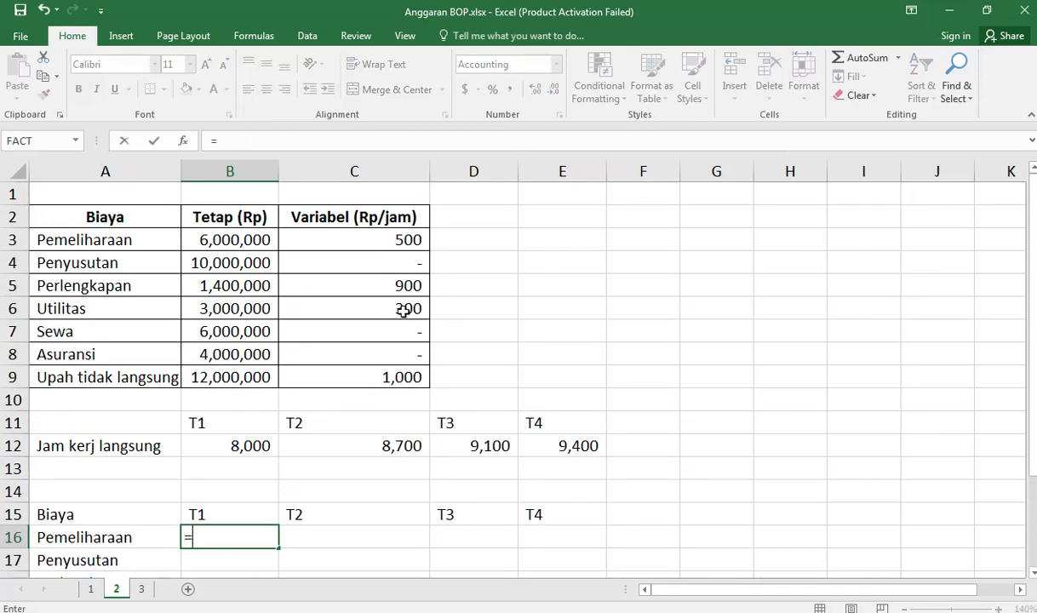
{"action": "left_click", "coordinate": [259, 240]}
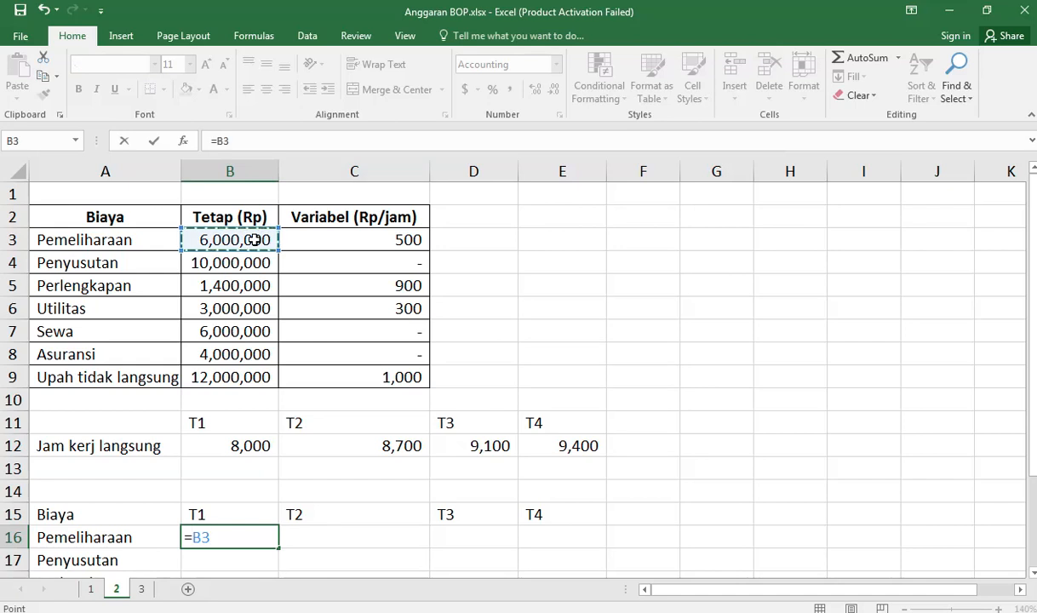
{"action": "key", "text": "F4"}
{"action": "type", "text": "*"}
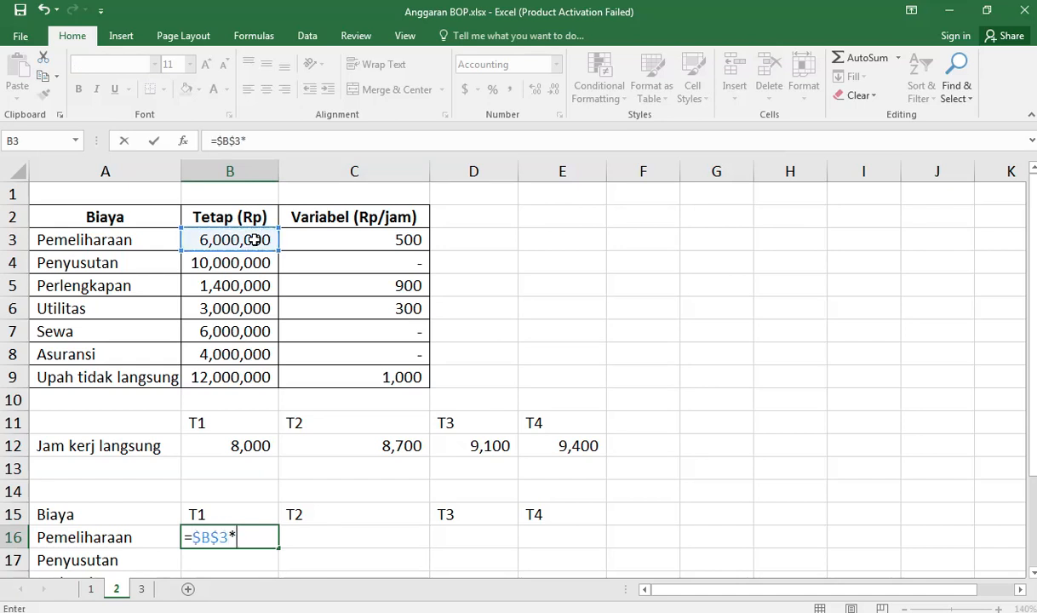
{"action": "left_click", "coordinate": [394, 237]}
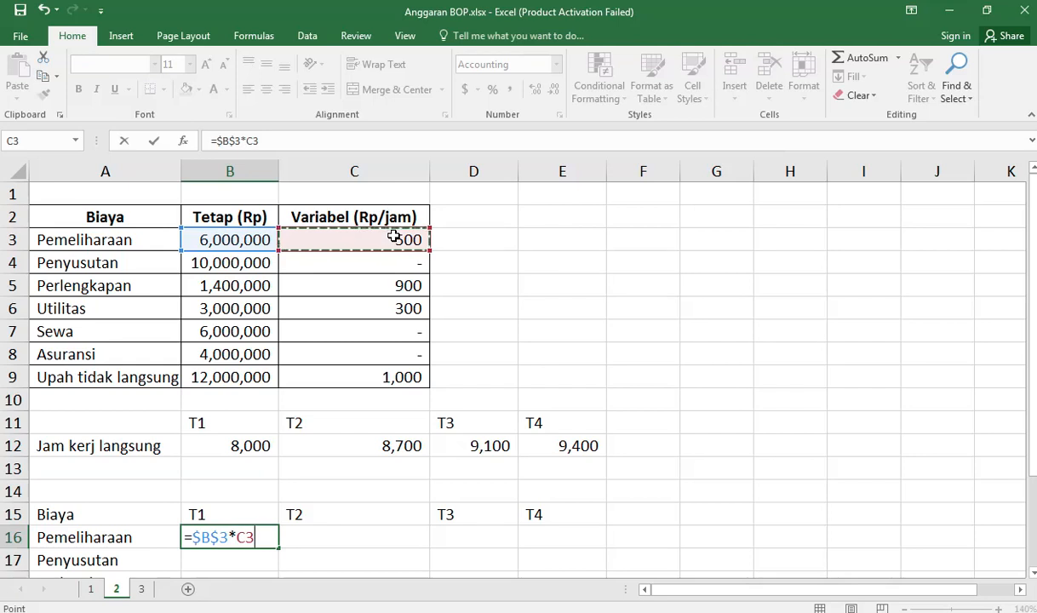
{"action": "key", "text": "F4"}
{"action": "type", "text": "*"}
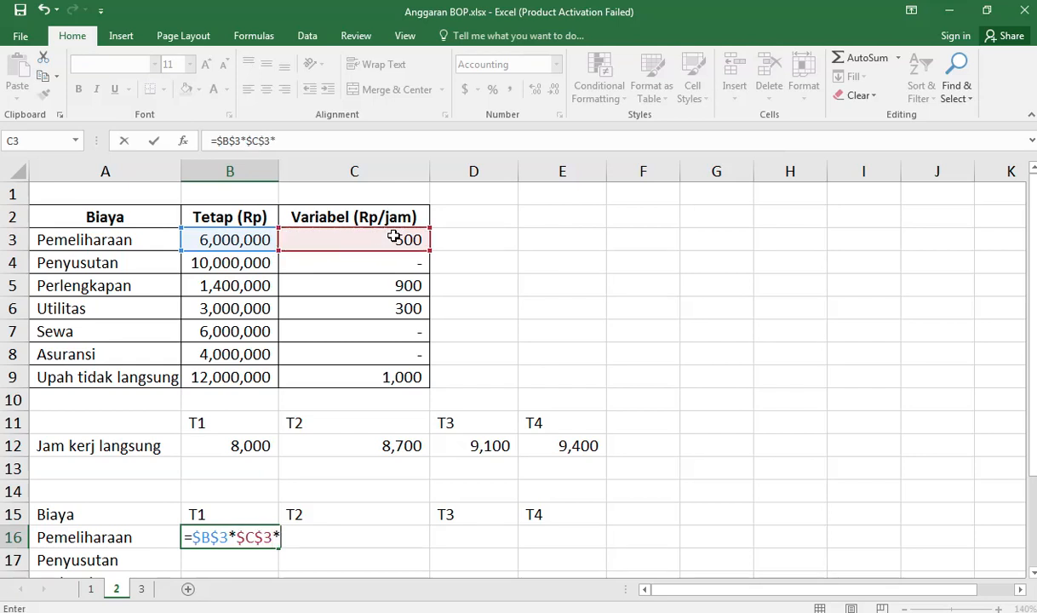
{"action": "left_click", "coordinate": [250, 446]}
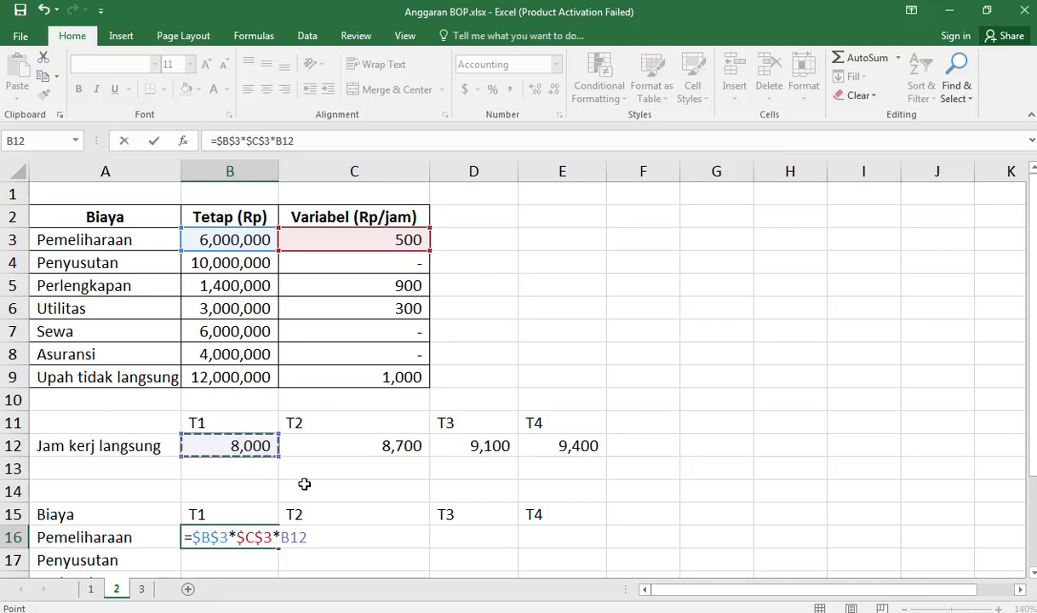
{"action": "key", "text": "Return"}
{"action": "key", "text": "Up"}
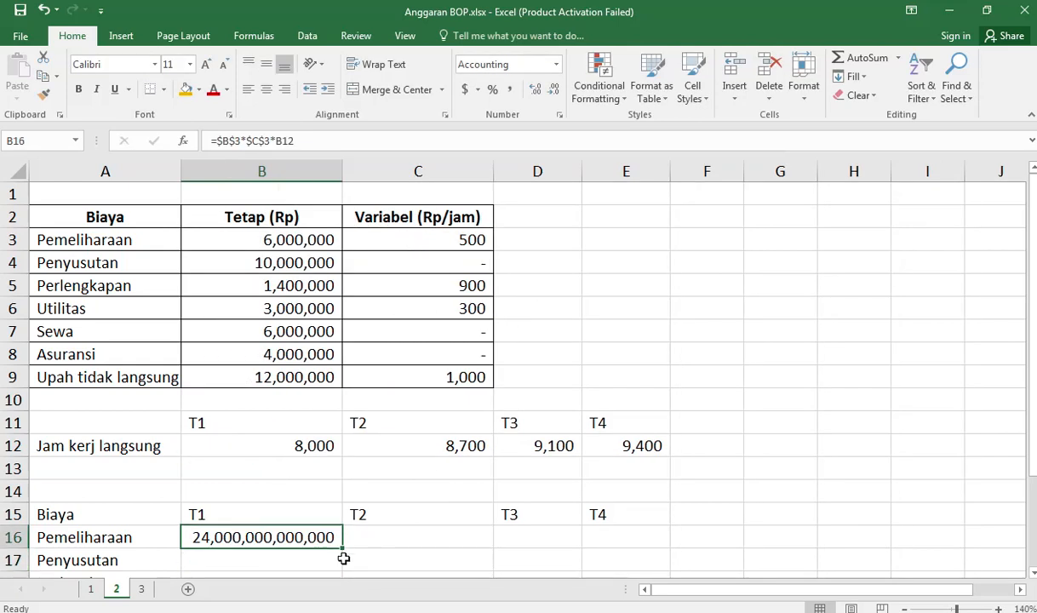
Step: Fill the Pemeliharaan formula across to E16 and widen columns C, D and E to fit the amounts
{"action": "left_click_drag", "start_coordinate": [344, 546], "coordinate": [647, 545]}
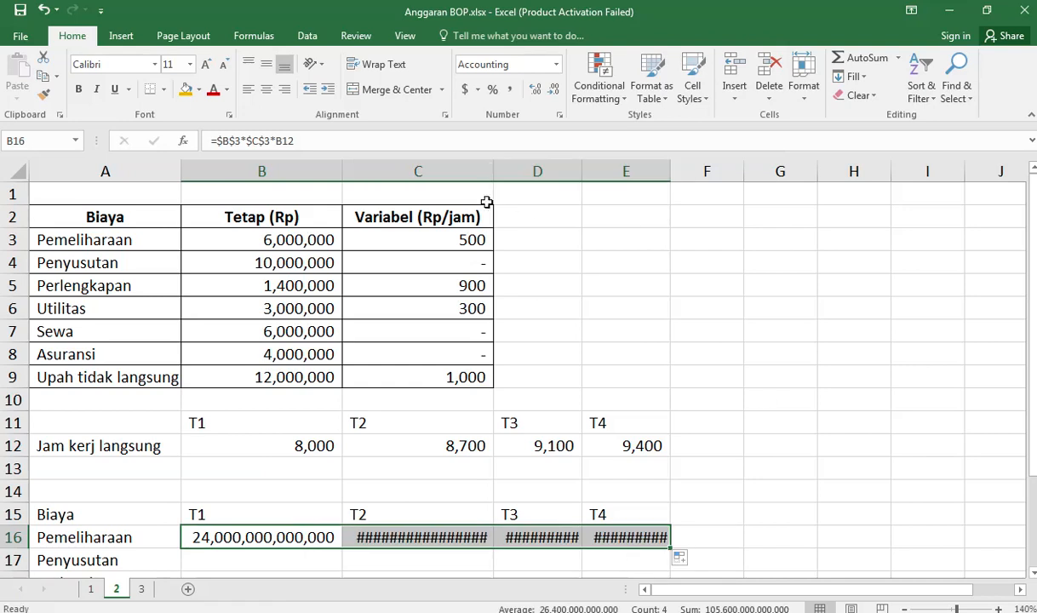
{"action": "left_click_drag", "start_coordinate": [491, 171], "coordinate": [503, 171]}
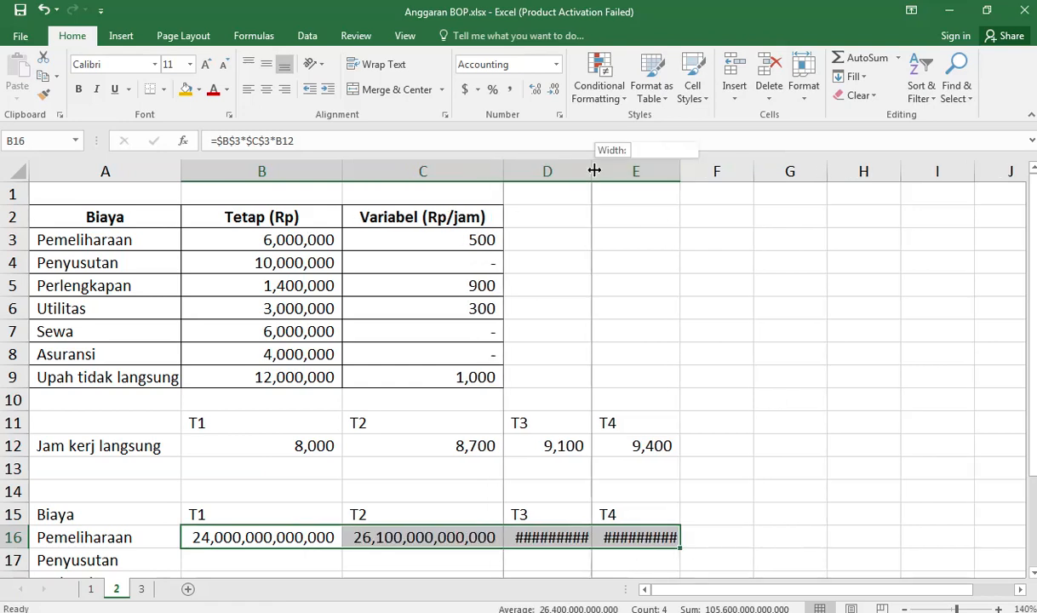
{"action": "left_click_drag", "start_coordinate": [593, 172], "coordinate": [667, 173]}
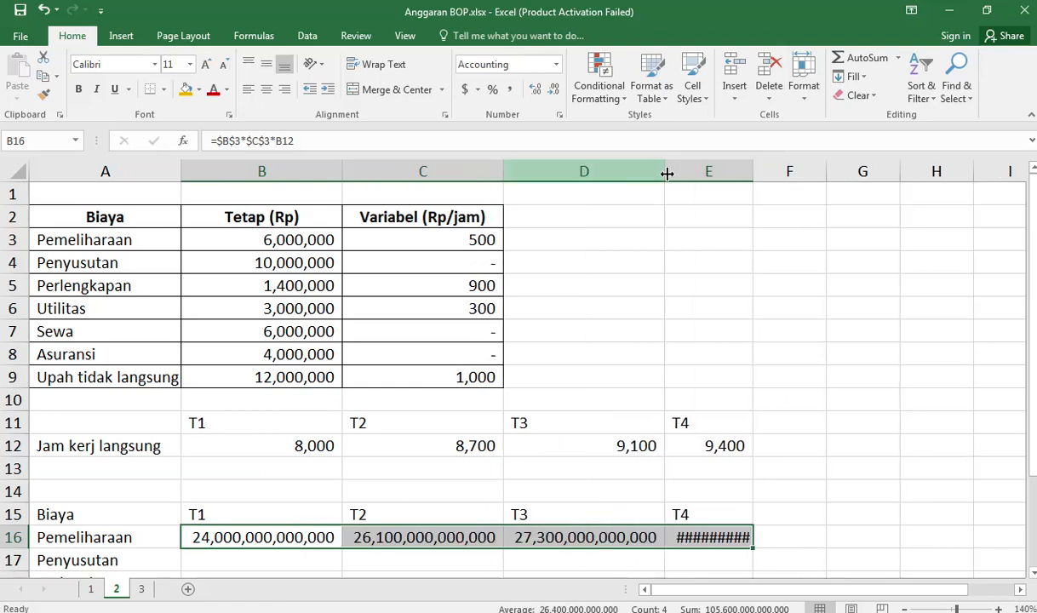
{"action": "double_click", "coordinate": [752, 170]}
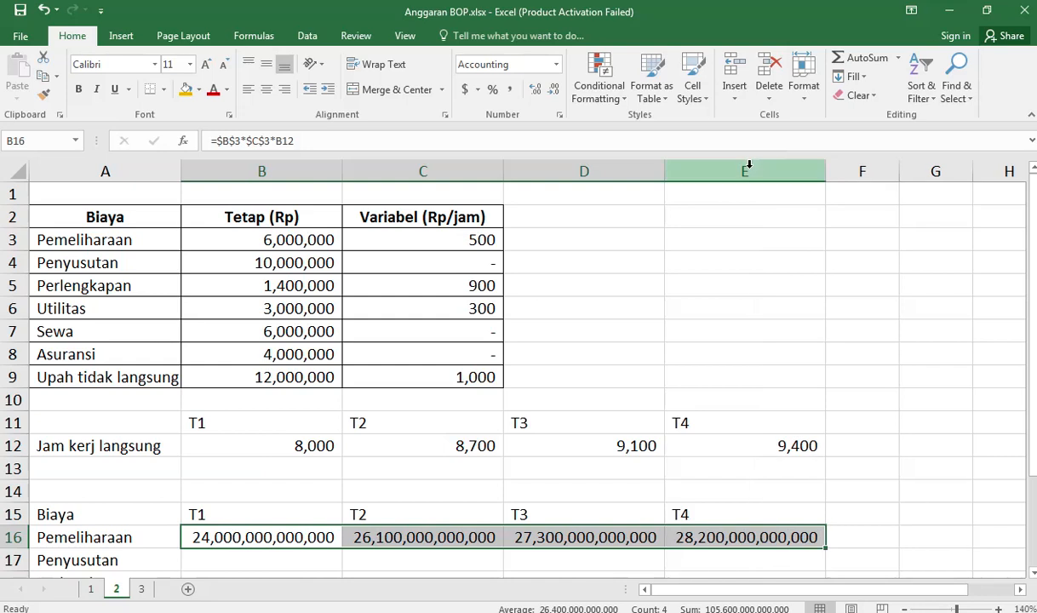
Step: Correct the B16 formula to =$B$3+$C$3*B12 and refill it across the Pemeliharaan row to E16
{"action": "left_click", "coordinate": [319, 534]}
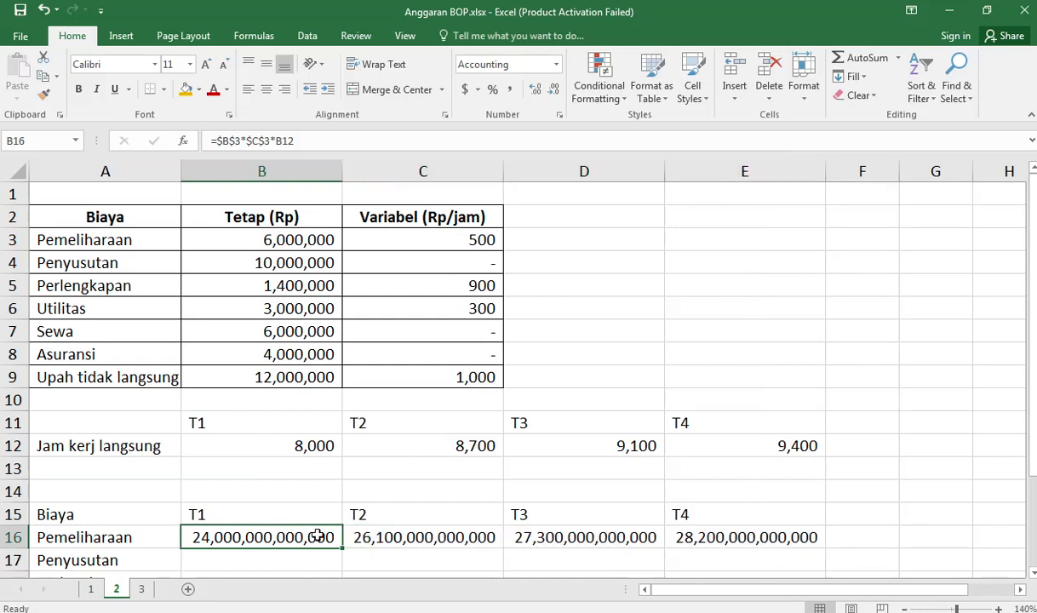
{"action": "left_click", "coordinate": [246, 140]}
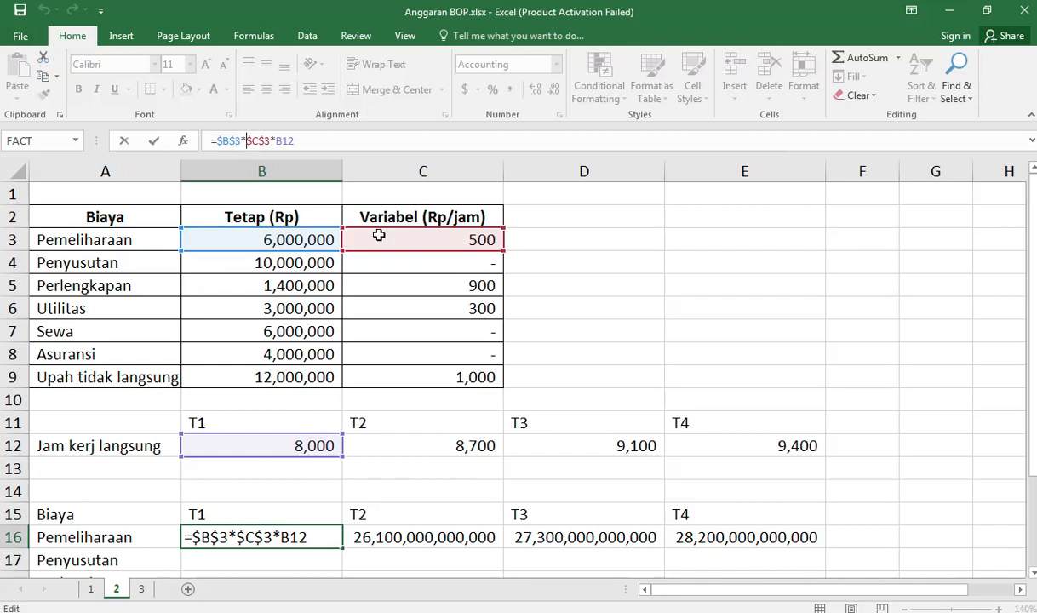
{"action": "key", "text": "BackSpace"}
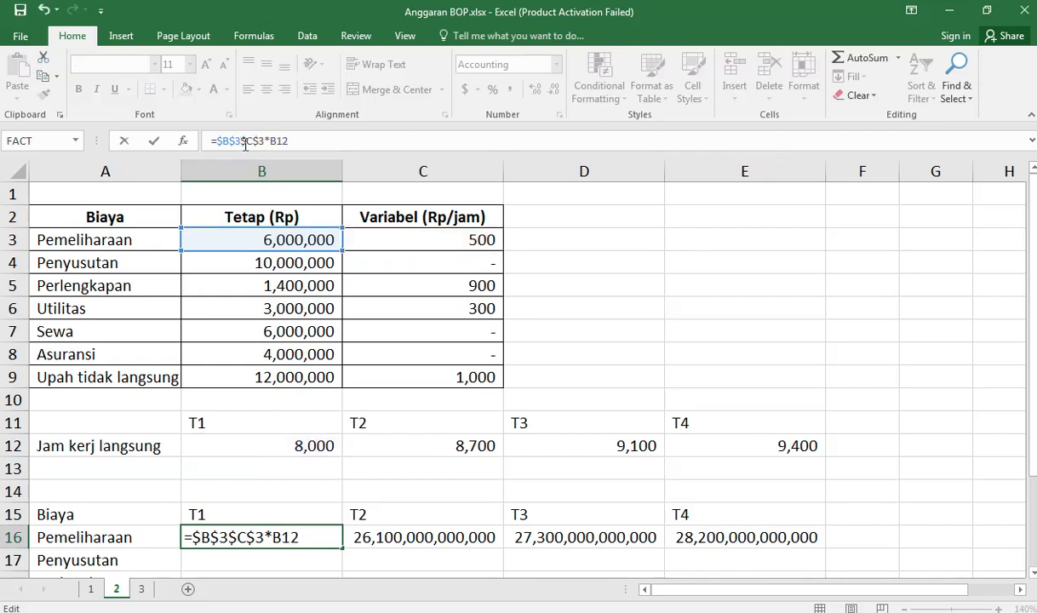
{"action": "type", "text": "+"}
{"action": "key", "text": "Return"}
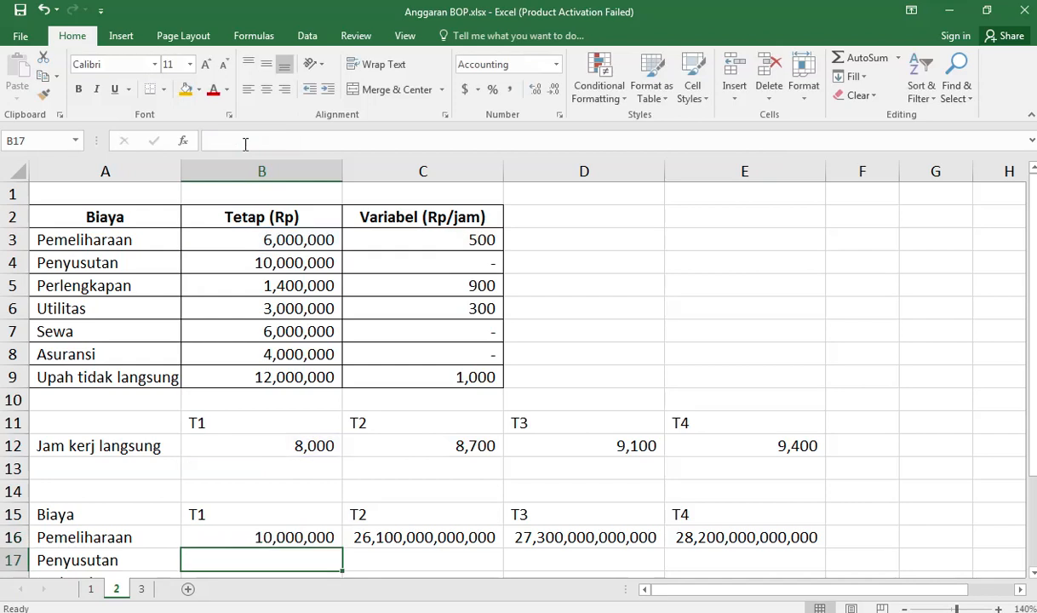
{"action": "left_click", "coordinate": [281, 538]}
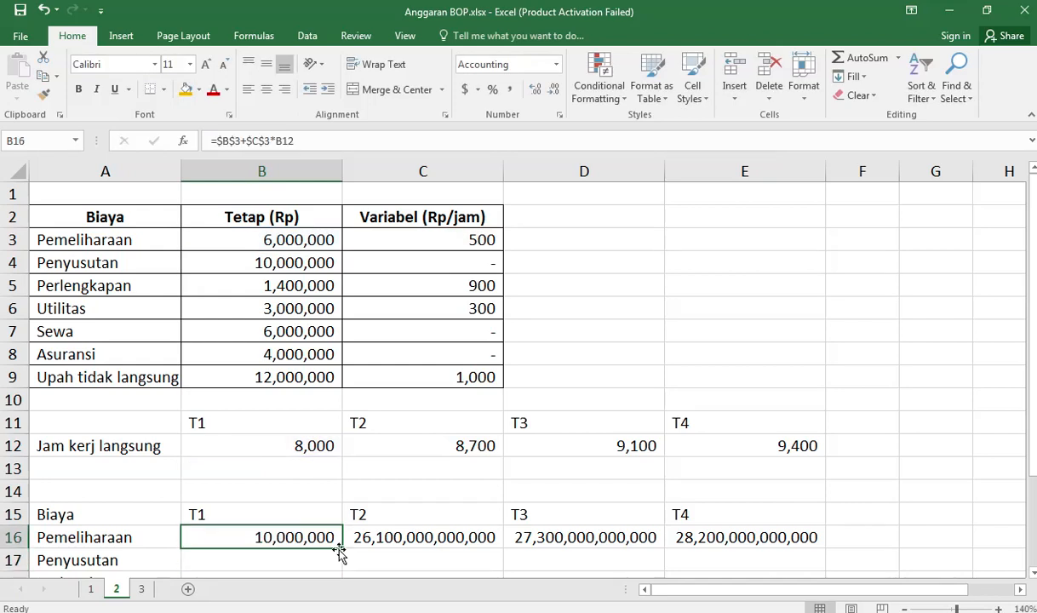
{"action": "left_click_drag", "start_coordinate": [341, 550], "coordinate": [802, 542]}
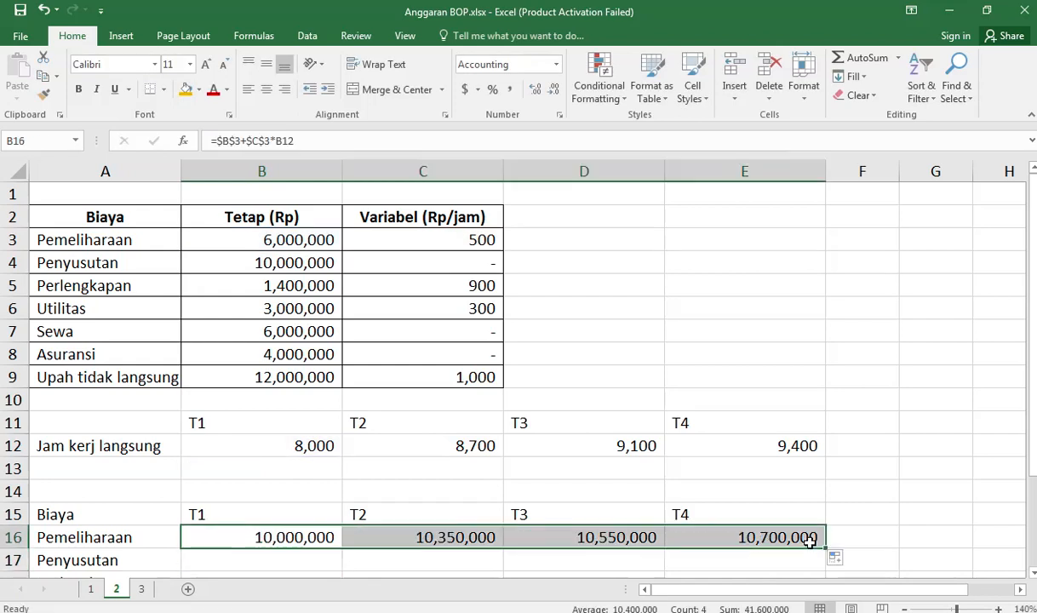
Step: Link the Penyusutan T1 cell B17 to the fixed cost in B4
{"action": "scroll", "coordinate": [516, 572], "scroll_direction": "down", "scroll_amount": 3}
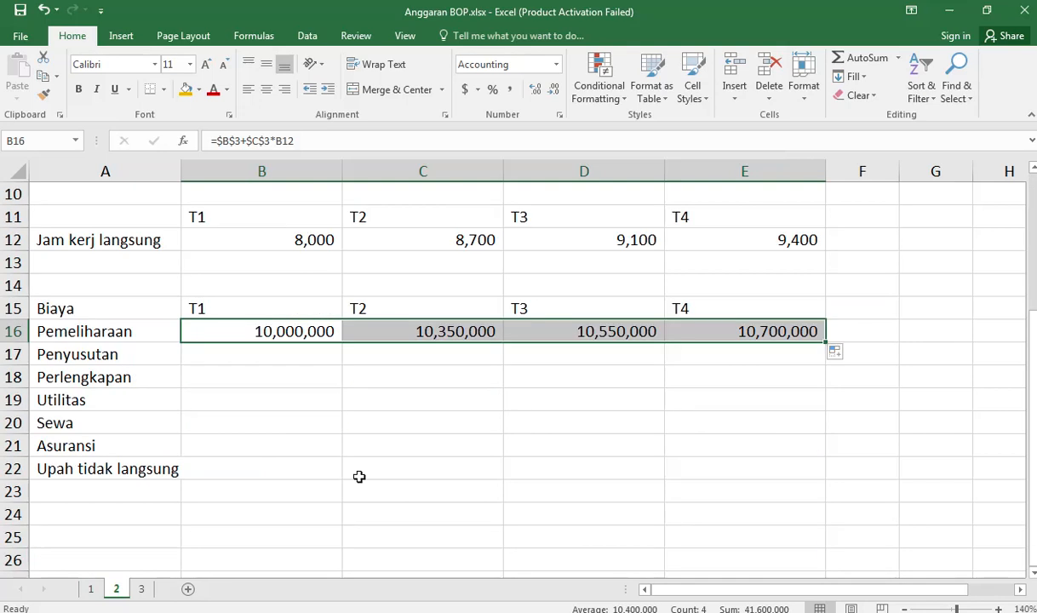
{"action": "left_click", "coordinate": [325, 356]}
{"action": "scroll", "coordinate": [431, 511], "scroll_direction": "up", "scroll_amount": 3}
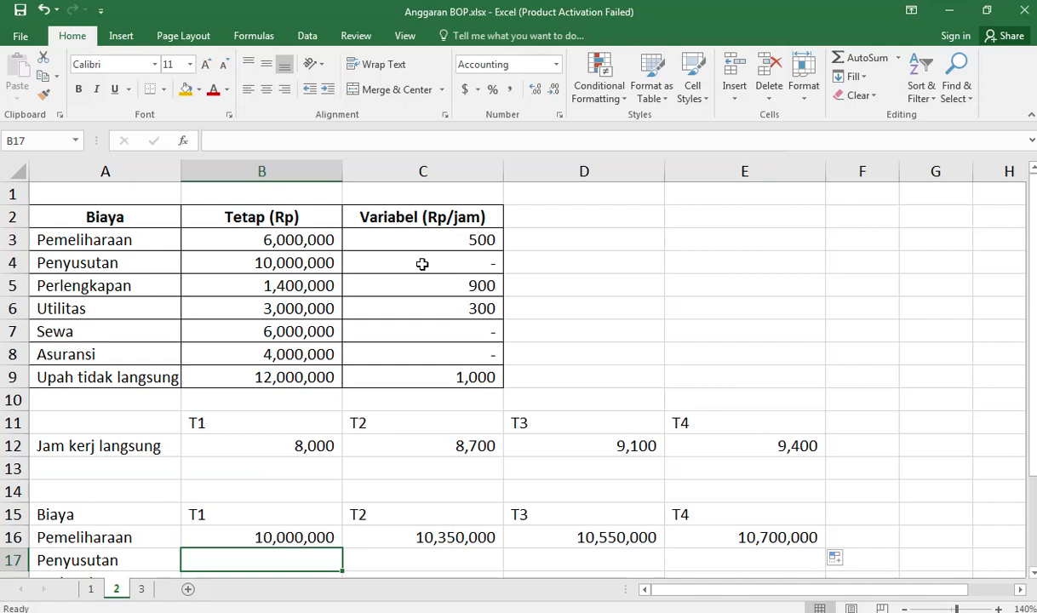
{"action": "type", "text": "="}
{"action": "left_click", "coordinate": [323, 262]}
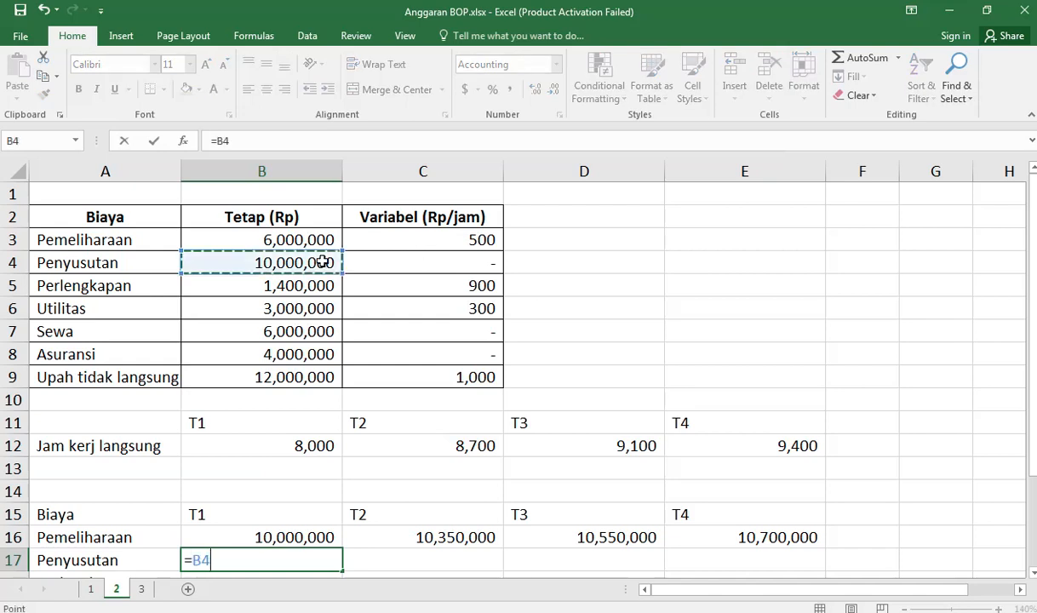
{"action": "key", "text": "Return"}
{"action": "scroll", "coordinate": [310, 396], "scroll_direction": "down", "scroll_amount": 3}
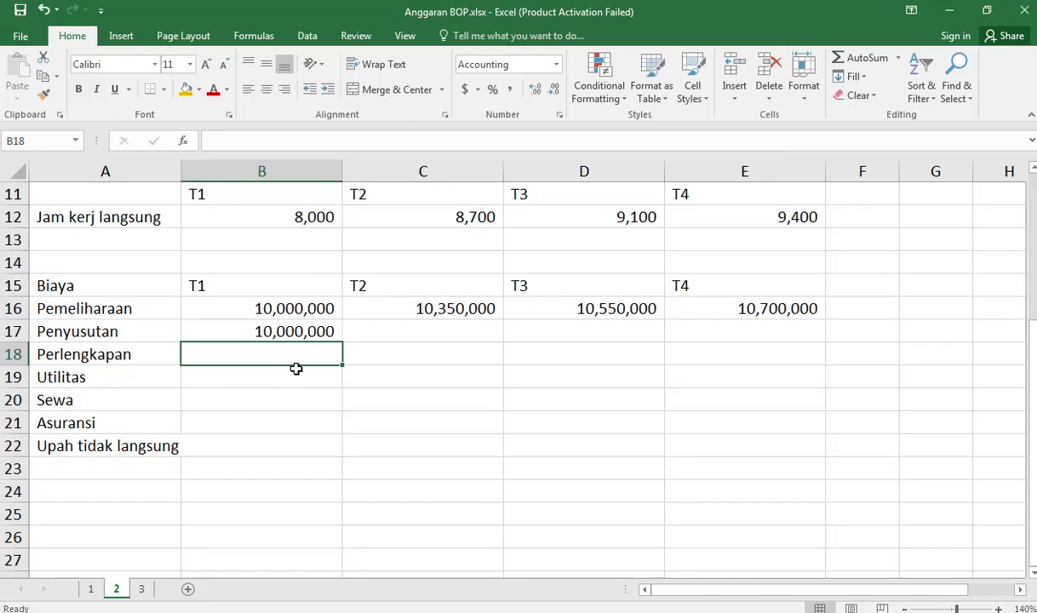
Step: Enter =B17 in the Penyusutan T2 cell C17 and fill it across to E17
{"action": "left_click", "coordinate": [304, 331]}
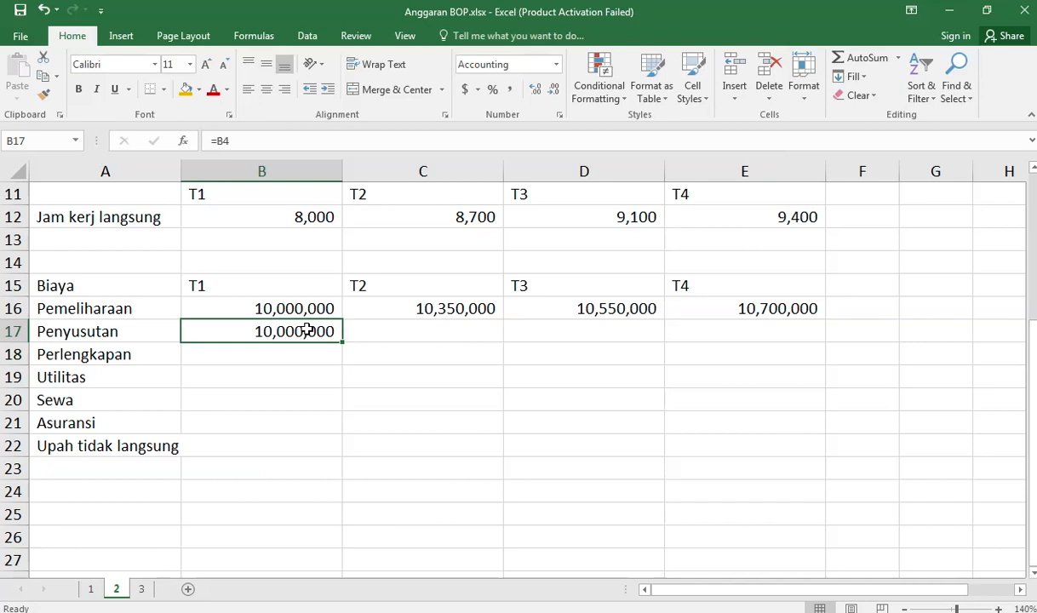
{"action": "left_click", "coordinate": [376, 332]}
{"action": "type", "text": "="}
{"action": "key", "text": "Left"}
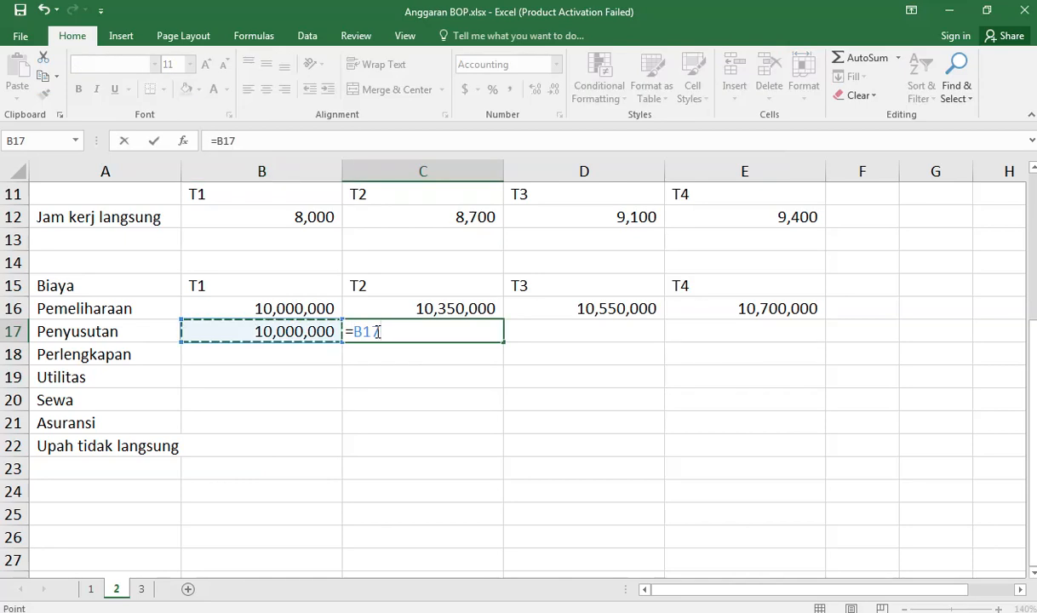
{"action": "key", "text": "Return"}
{"action": "left_click", "coordinate": [388, 335]}
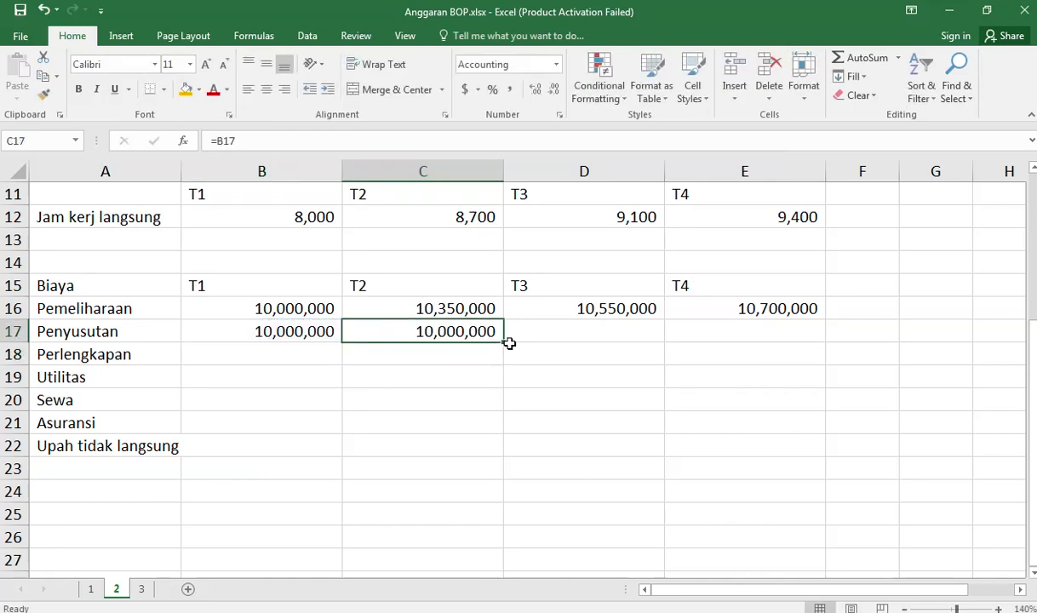
{"action": "left_click_drag", "start_coordinate": [504, 342], "coordinate": [786, 342]}
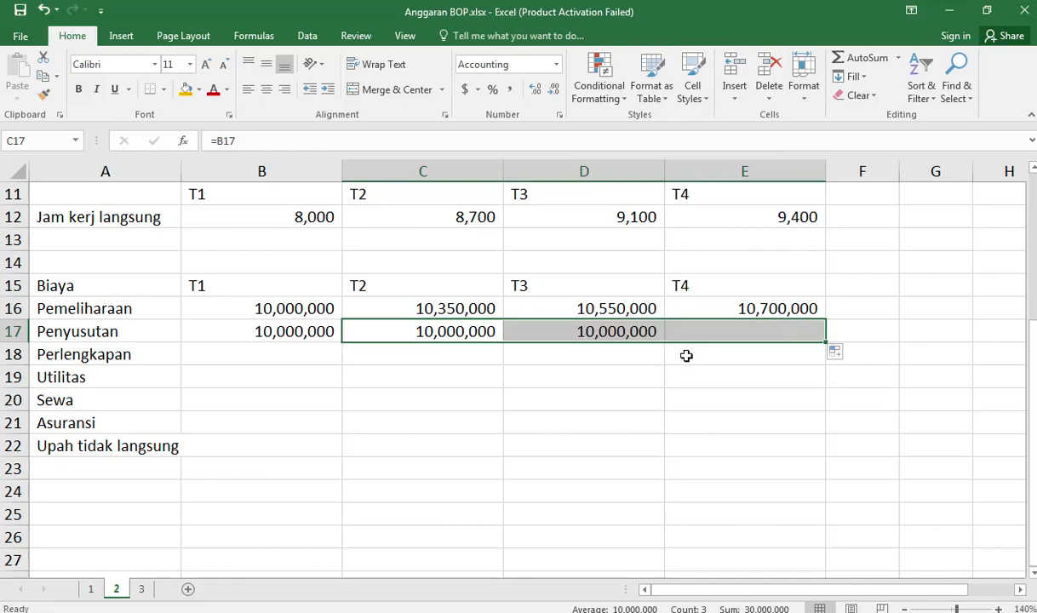
Step: Link the Sewa T1 cell B20 to the fixed cost in B7 and copy the formula down to the Asuransi cell B21
{"action": "scroll", "coordinate": [444, 383], "scroll_direction": "up", "scroll_amount": 4}
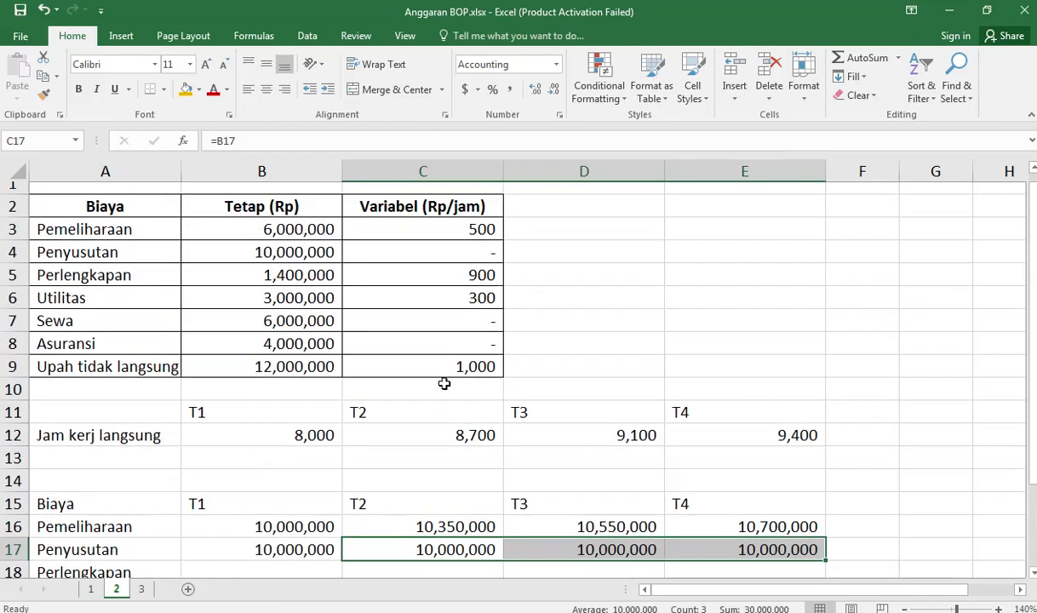
{"action": "scroll", "coordinate": [349, 349], "scroll_direction": "down", "scroll_amount": 7}
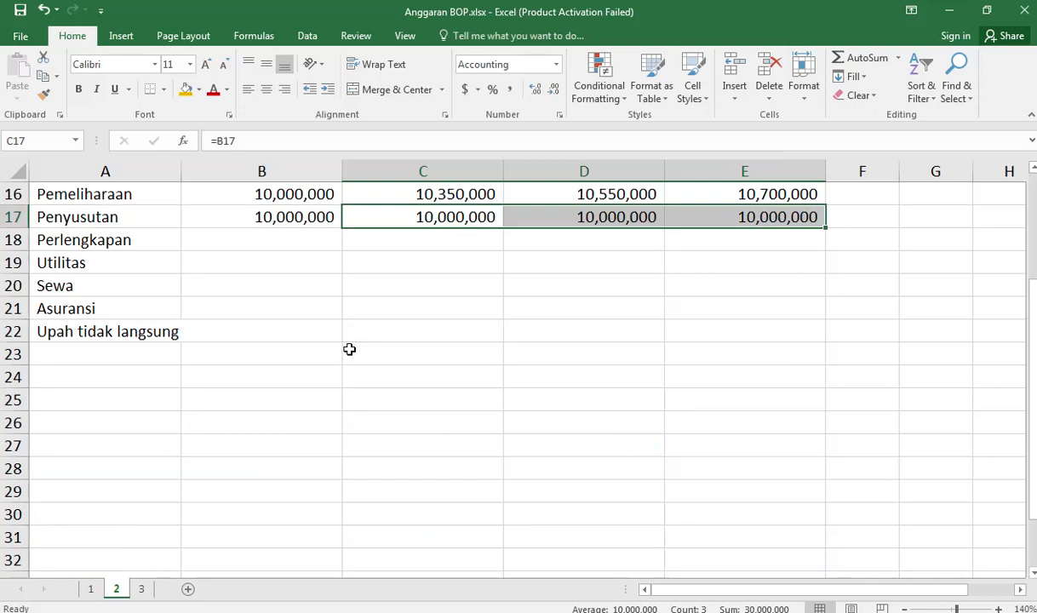
{"action": "scroll", "coordinate": [332, 340], "scroll_direction": "up", "scroll_amount": 3}
{"action": "left_click", "coordinate": [308, 356]}
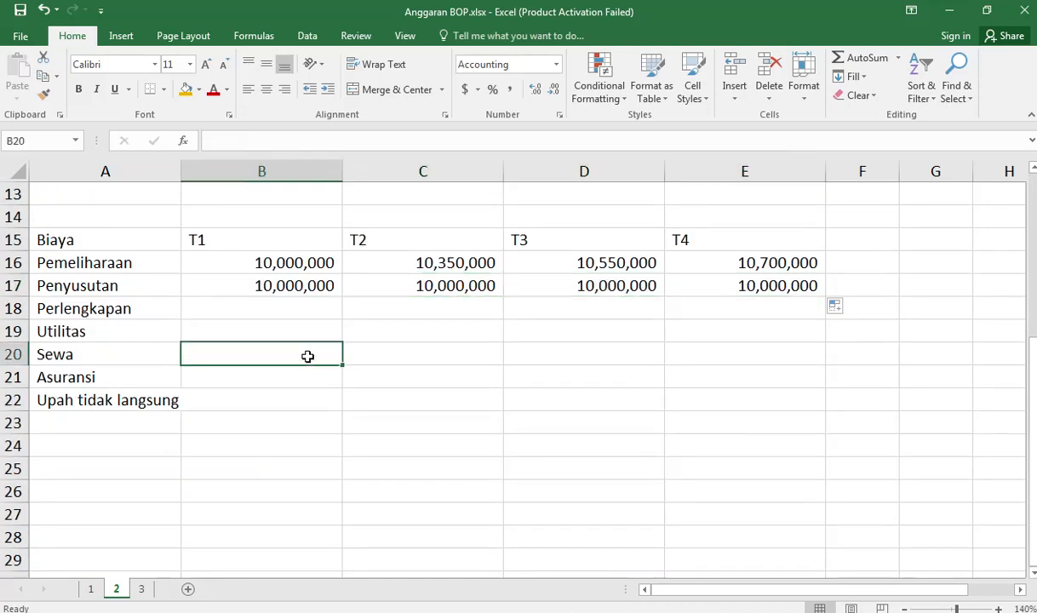
{"action": "type", "text": "="}
{"action": "scroll", "coordinate": [152, 226], "scroll_direction": "up", "scroll_amount": 4}
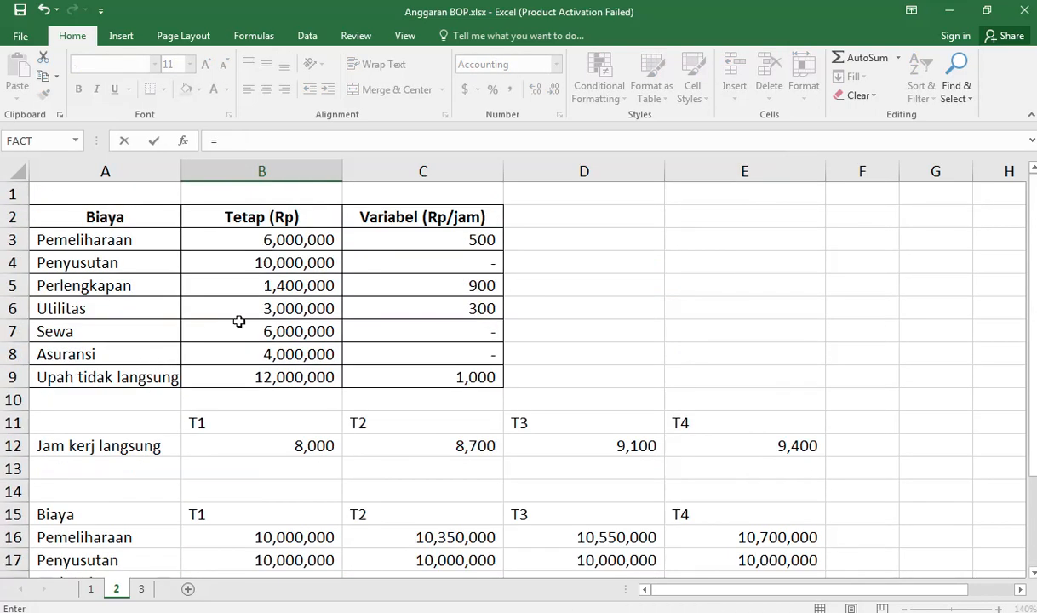
{"action": "left_click", "coordinate": [280, 334]}
{"action": "key", "text": "Return"}
{"action": "key", "text": "Up"}
{"action": "key", "text": "ctrl+c"}
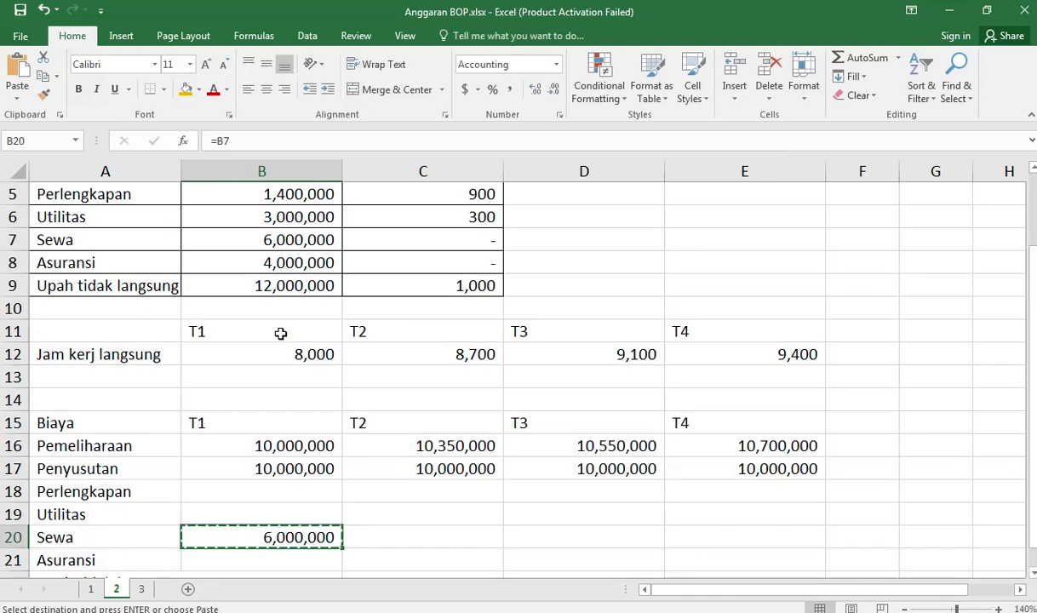
{"action": "key", "text": "Down"}
{"action": "key", "text": "ctrl+v"}
Step: Copy the Penyusutan formulas in C17:E17 into the T2 to T4 cells of the Sewa and Asuransi rows
{"action": "left_click", "coordinate": [478, 469]}
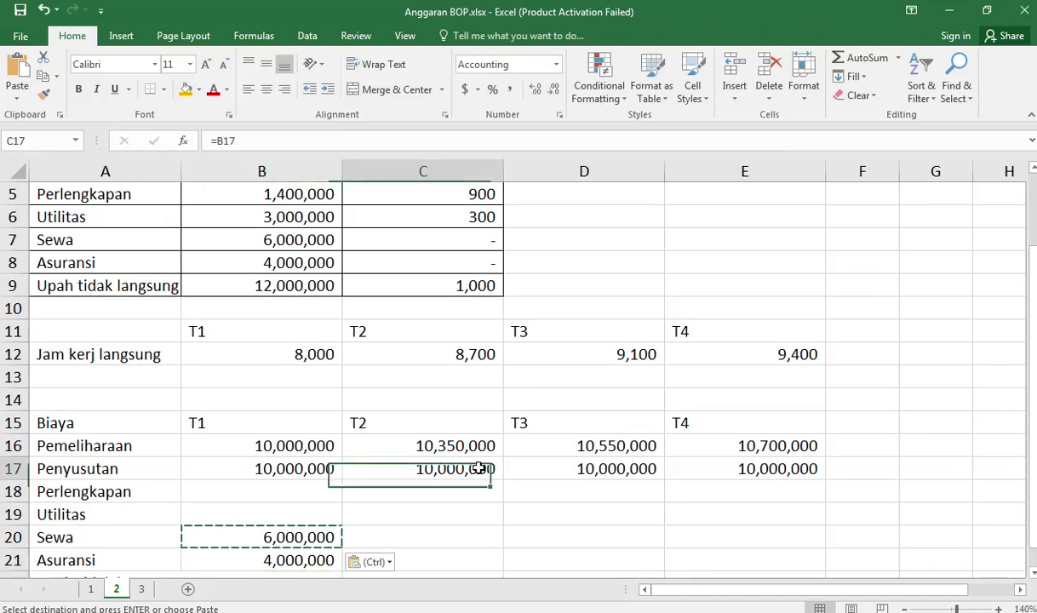
{"action": "key", "text": "shift+Right"}
{"action": "key", "text": "shift+Right"}
{"action": "key", "text": "ctrl+c"}
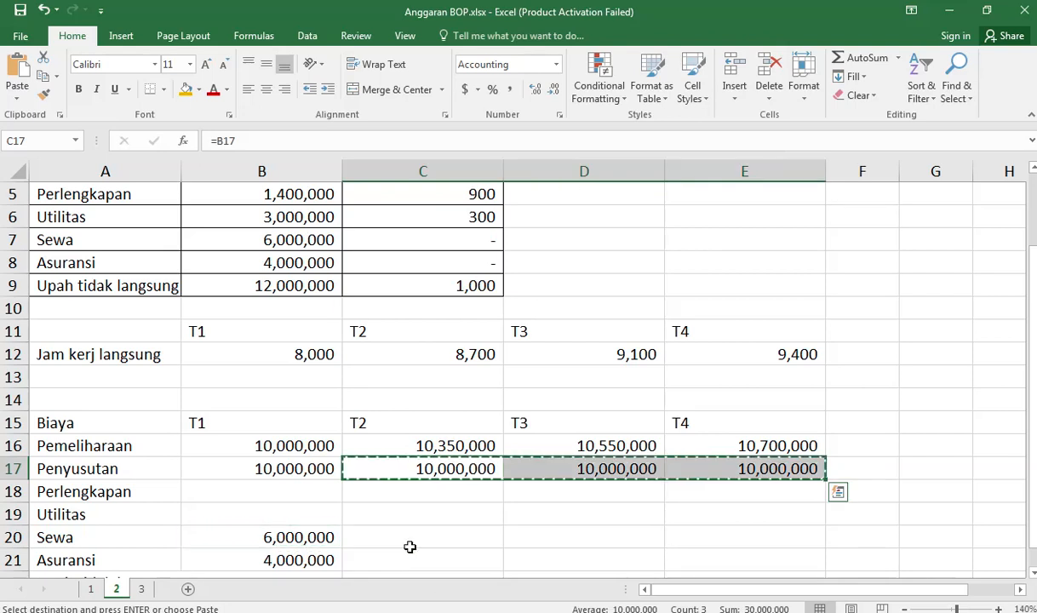
{"action": "left_click", "coordinate": [407, 537]}
{"action": "key", "text": "ctrl+v"}
{"action": "left_click", "coordinate": [417, 558]}
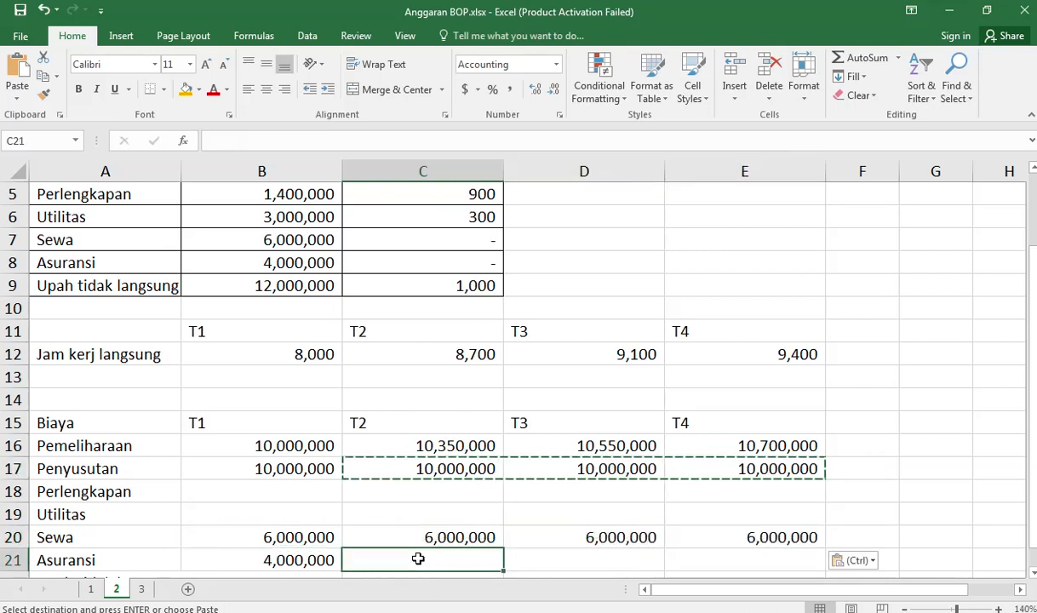
{"action": "key", "text": "ctrl+v"}
Step: Enter =$B$5+$C$5*B12 in the Perlengkapan T1 cell B18 and fill it across to E18
{"action": "left_click", "coordinate": [290, 494]}
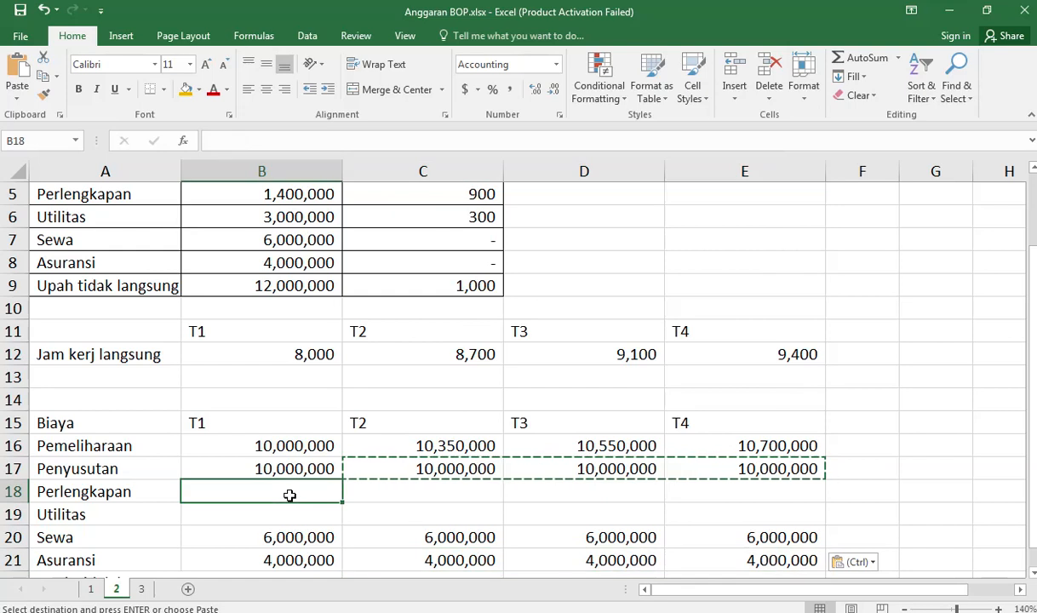
{"action": "type", "text": "="}
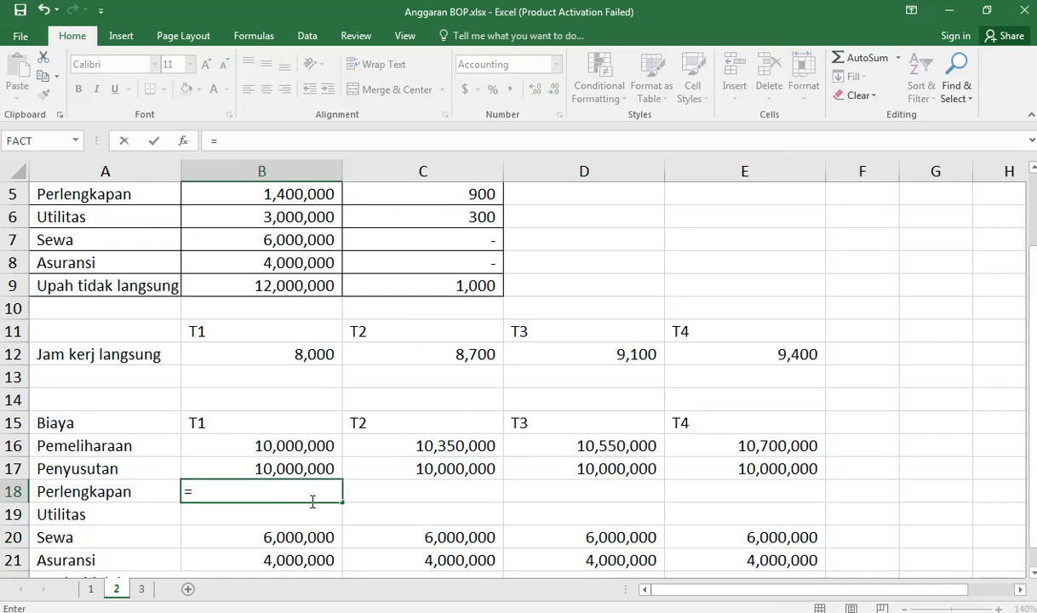
{"action": "scroll", "coordinate": [307, 500], "scroll_direction": "up", "scroll_amount": 2}
{"action": "left_click", "coordinate": [294, 286]}
{"action": "key", "text": "F4"}
{"action": "scroll", "coordinate": [294, 286], "scroll_direction": "down", "scroll_amount": 3}
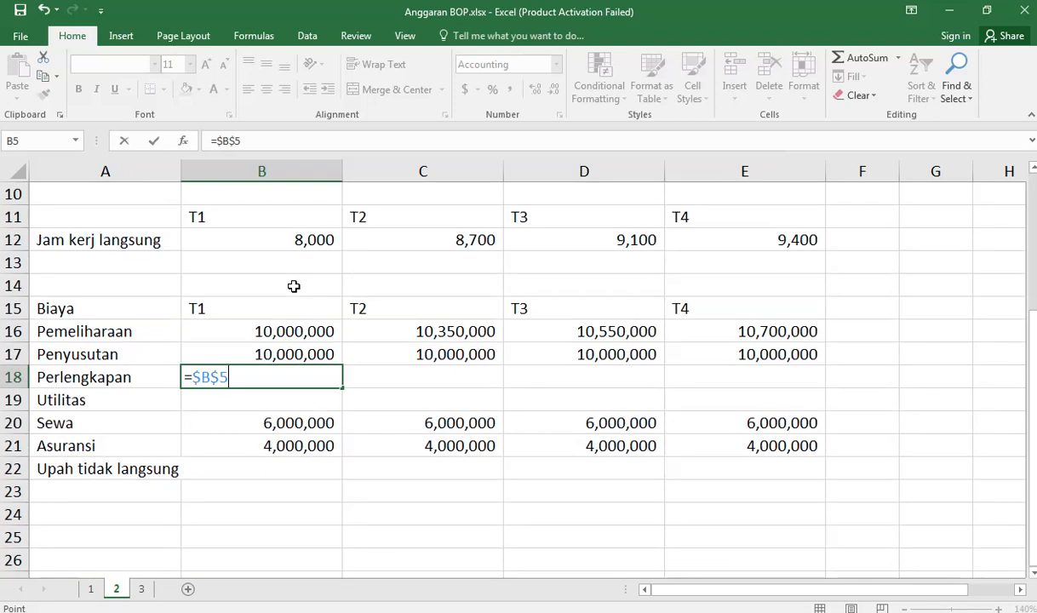
{"action": "scroll", "coordinate": [320, 289], "scroll_direction": "up", "scroll_amount": 3}
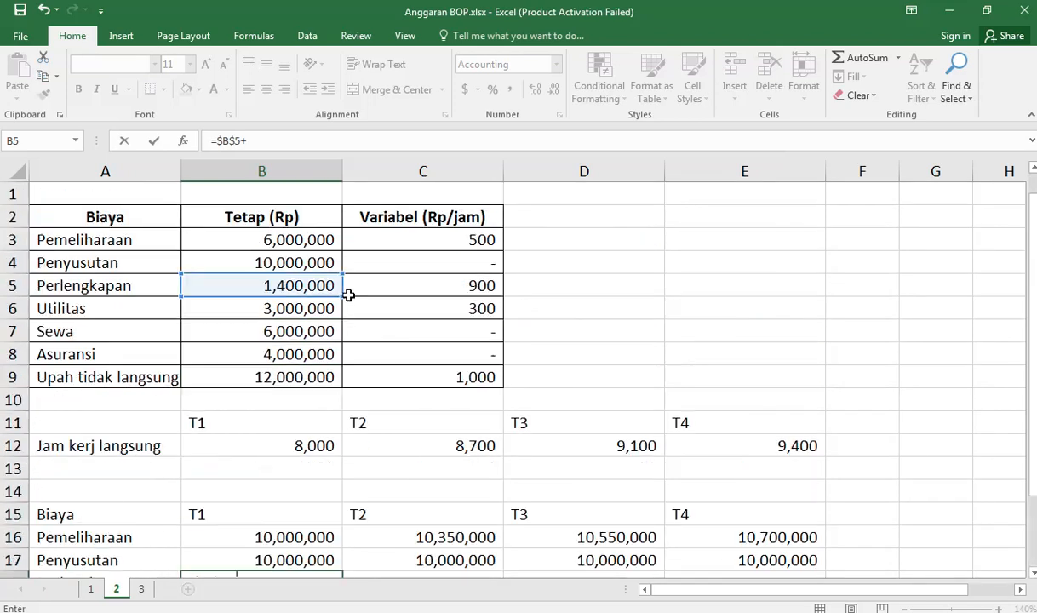
{"action": "left_click", "coordinate": [451, 289]}
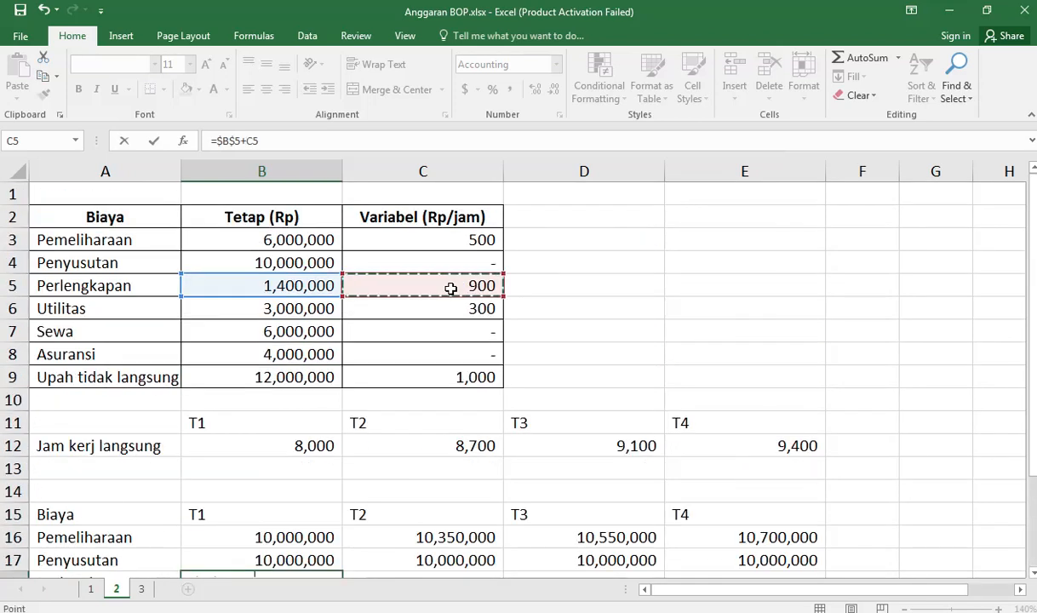
{"action": "key", "text": "F4"}
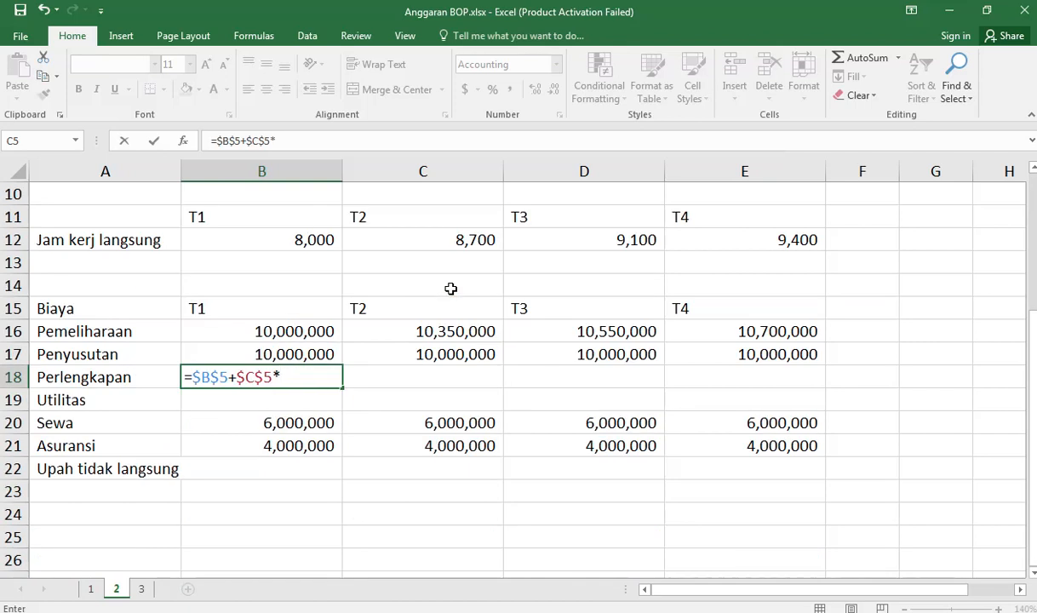
{"action": "left_click", "coordinate": [308, 240]}
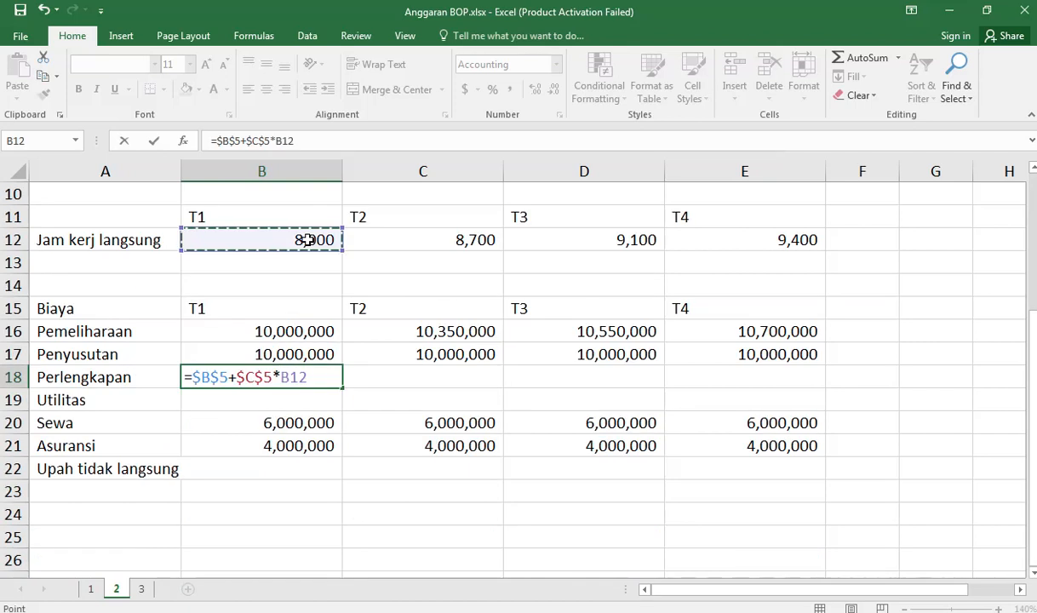
{"action": "key", "text": "Return"}
{"action": "left_click", "coordinate": [339, 377]}
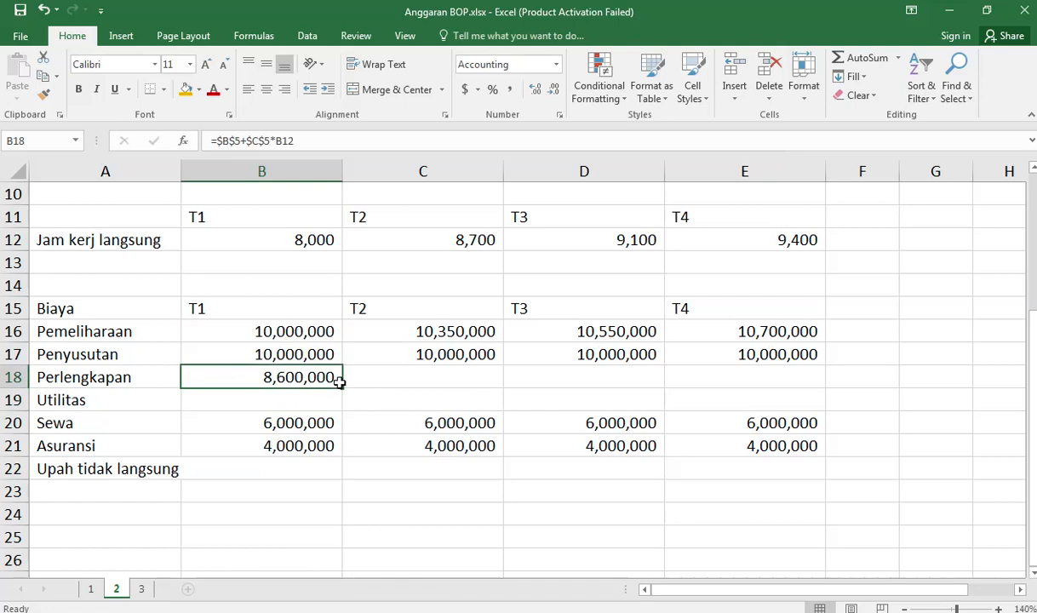
{"action": "left_click_drag", "start_coordinate": [343, 390], "coordinate": [806, 391]}
Step: Enter =$B$6+$C$6*B12 in the Utilitas T1 cell B19 and fill it across to E19
{"action": "left_click", "coordinate": [238, 398]}
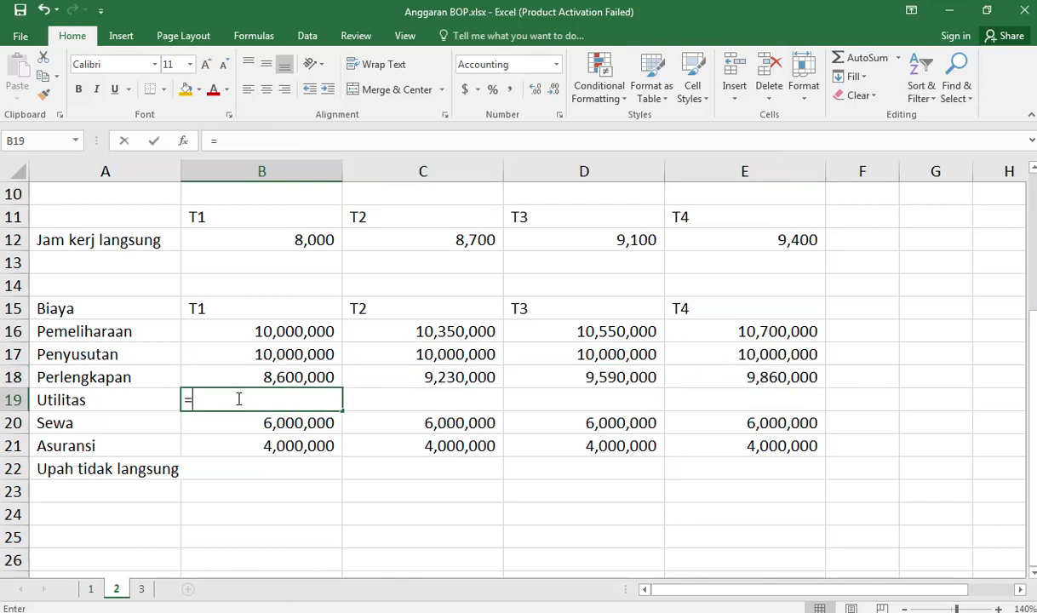
{"action": "type", "text": "="}
{"action": "scroll", "coordinate": [237, 398], "scroll_direction": "up", "scroll_amount": 3}
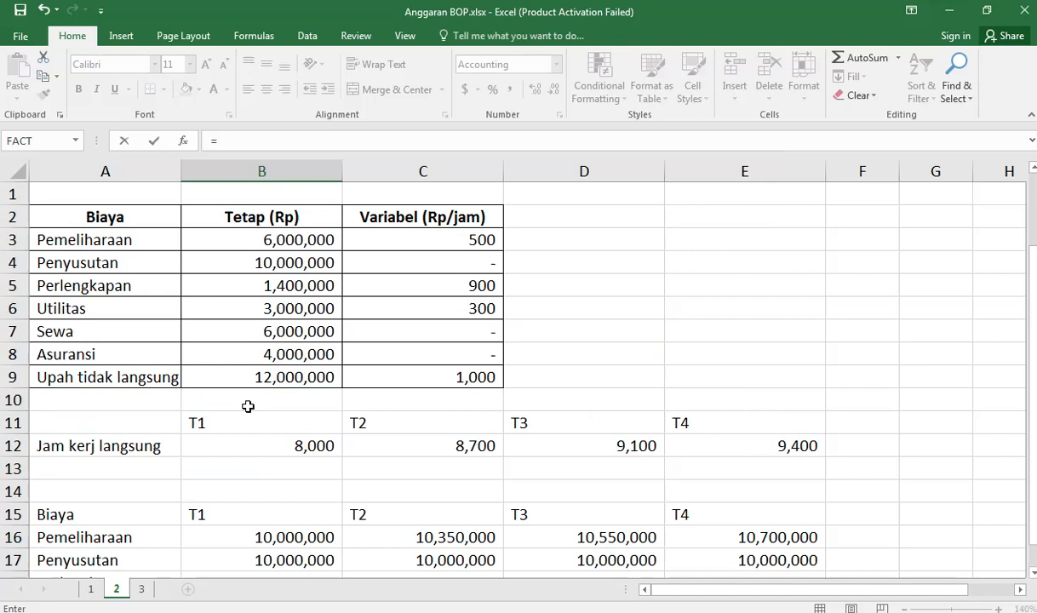
{"action": "left_click", "coordinate": [295, 309]}
{"action": "key", "text": "F4"}
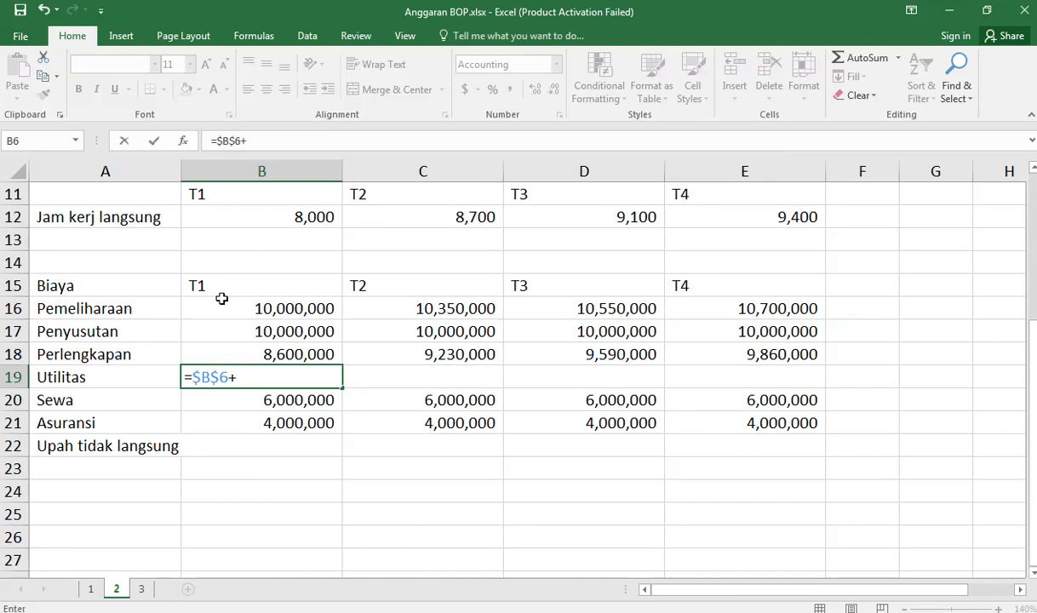
{"action": "scroll", "coordinate": [295, 309], "scroll_direction": "up", "scroll_amount": 3}
{"action": "type", "text": "+"}
{"action": "left_click", "coordinate": [454, 308]}
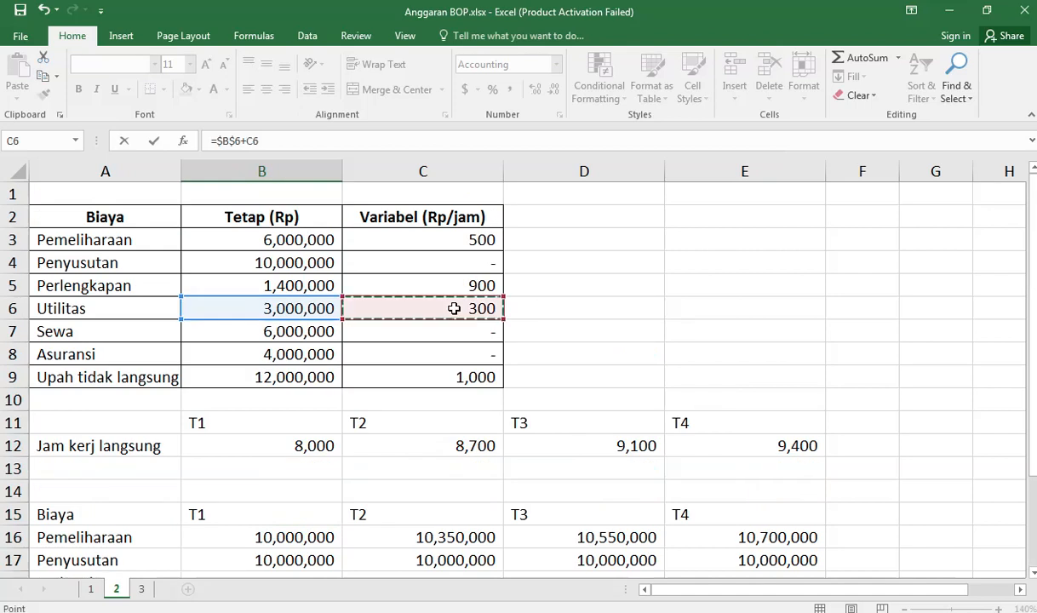
{"action": "key", "text": "F4"}
{"action": "type", "text": "*"}
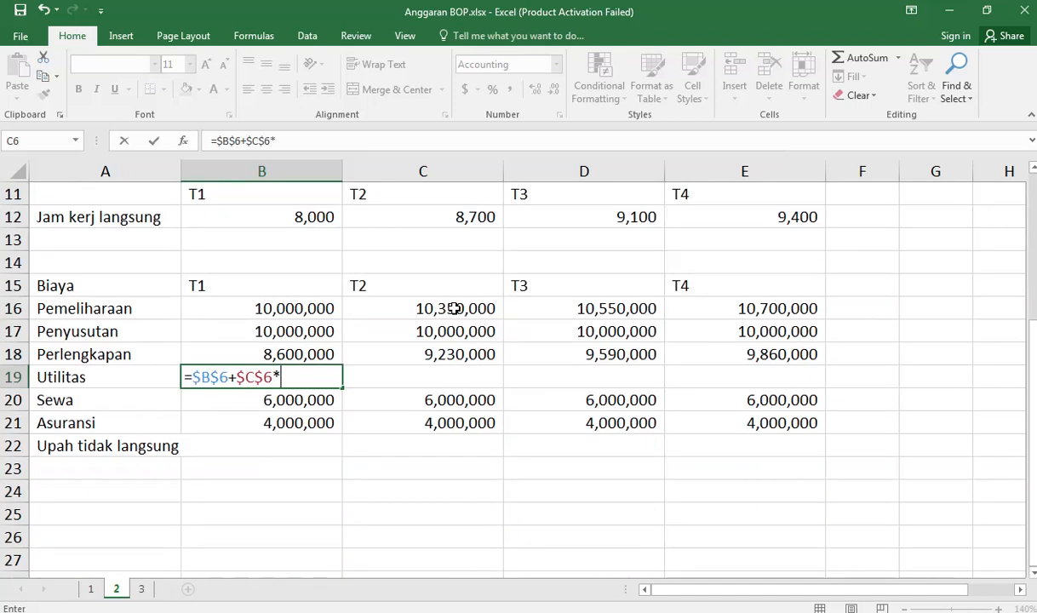
{"action": "left_click", "coordinate": [319, 215]}
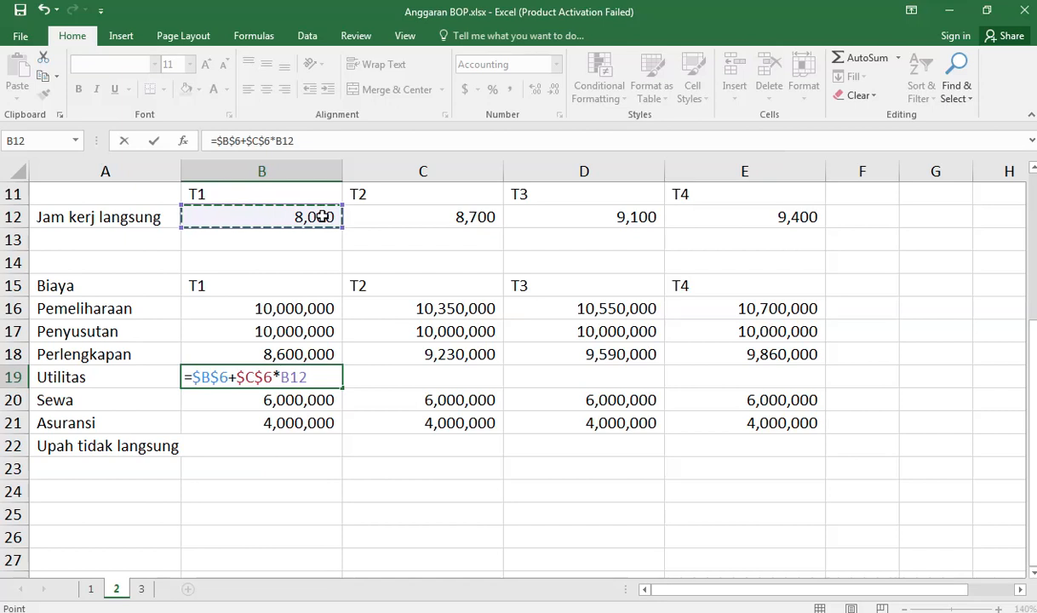
{"action": "key", "text": "Return"}
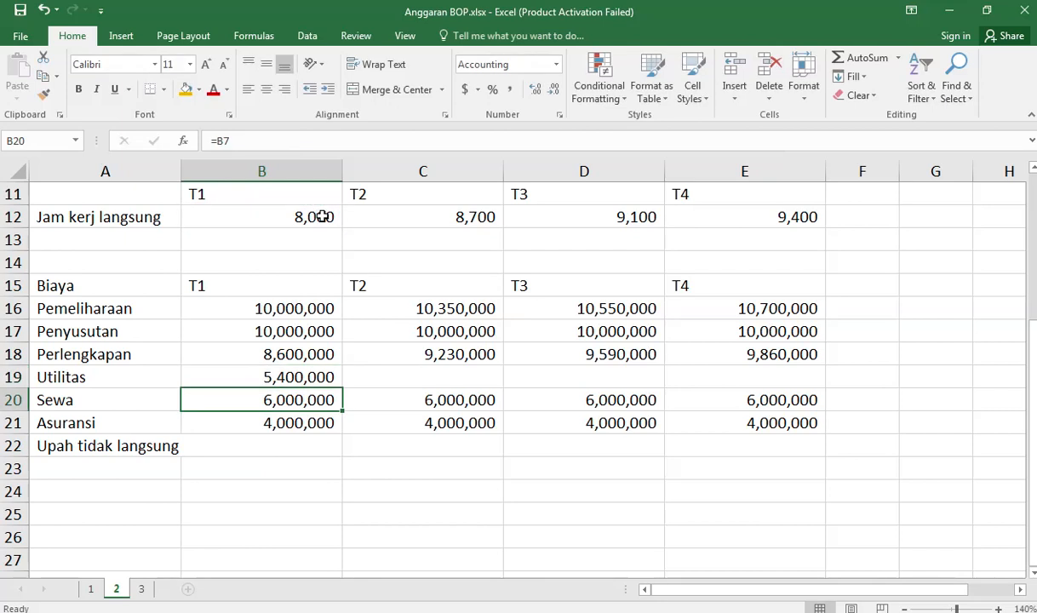
{"action": "left_click", "coordinate": [281, 377]}
{"action": "left_click_drag", "start_coordinate": [341, 388], "coordinate": [766, 393]}
Step: Enter =$B$9+$C$9*B12 in the Upah tidak langsung T1 cell B22
{"action": "left_click", "coordinate": [294, 448]}
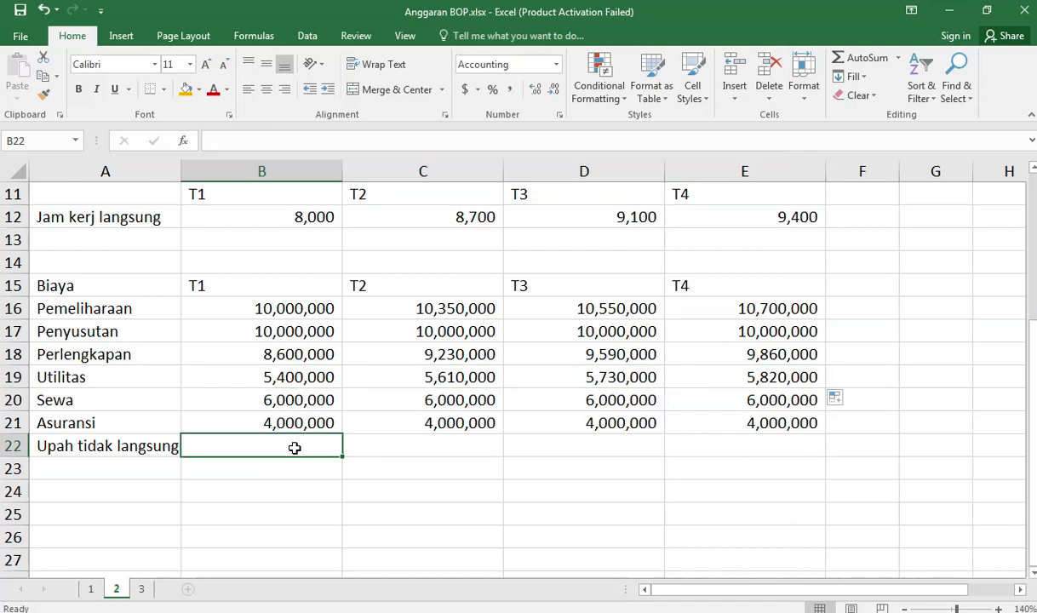
{"action": "type", "text": "="}
{"action": "scroll", "coordinate": [297, 384], "scroll_direction": "up", "scroll_amount": 3}
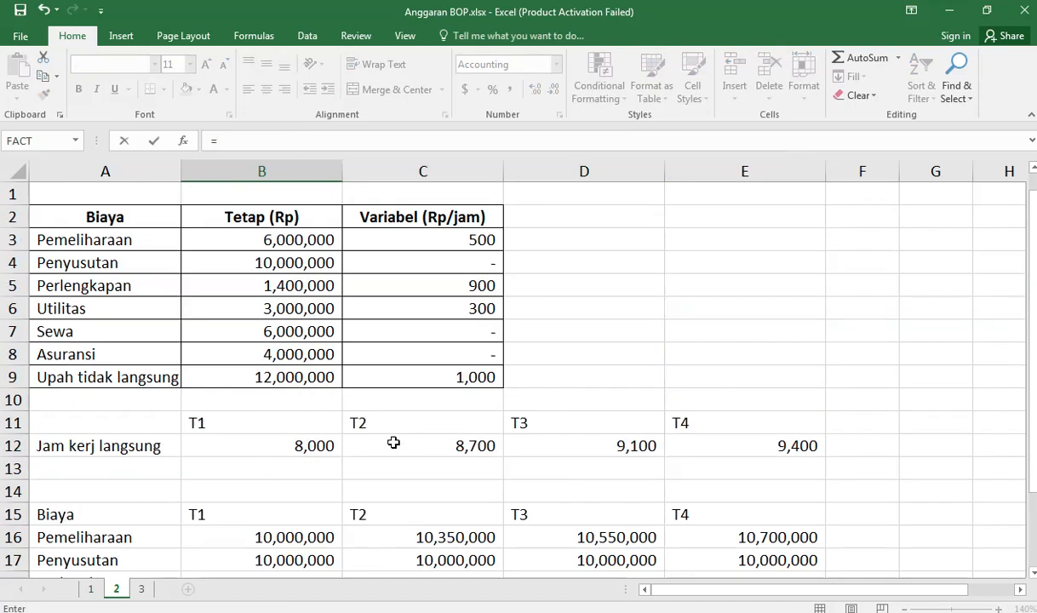
{"action": "left_click", "coordinate": [311, 379]}
{"action": "key", "text": "F4"}
{"action": "type", "text": "+"}
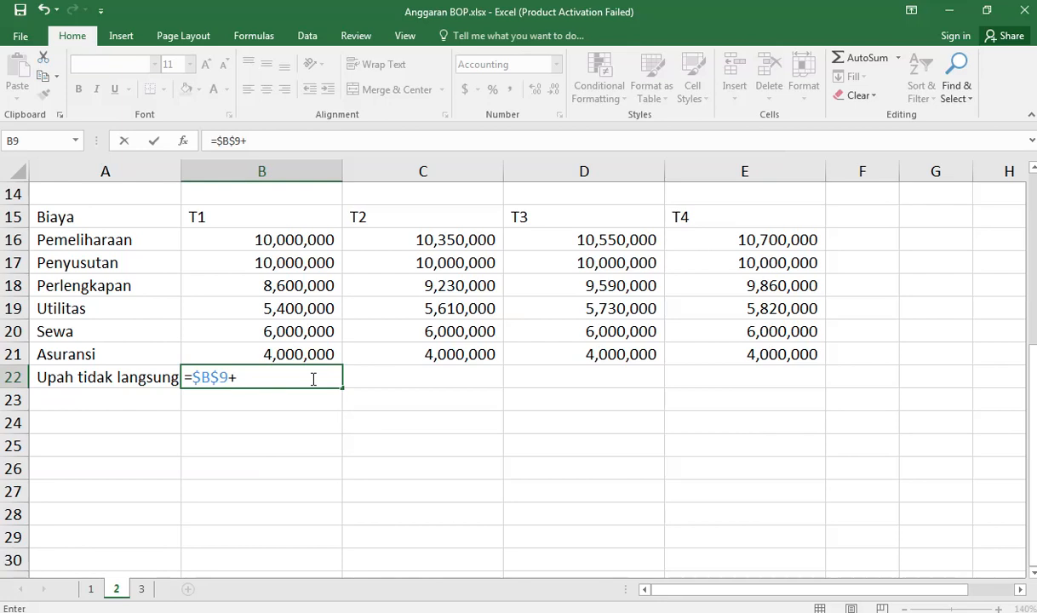
{"action": "scroll", "coordinate": [441, 349], "scroll_direction": "up", "scroll_amount": 5}
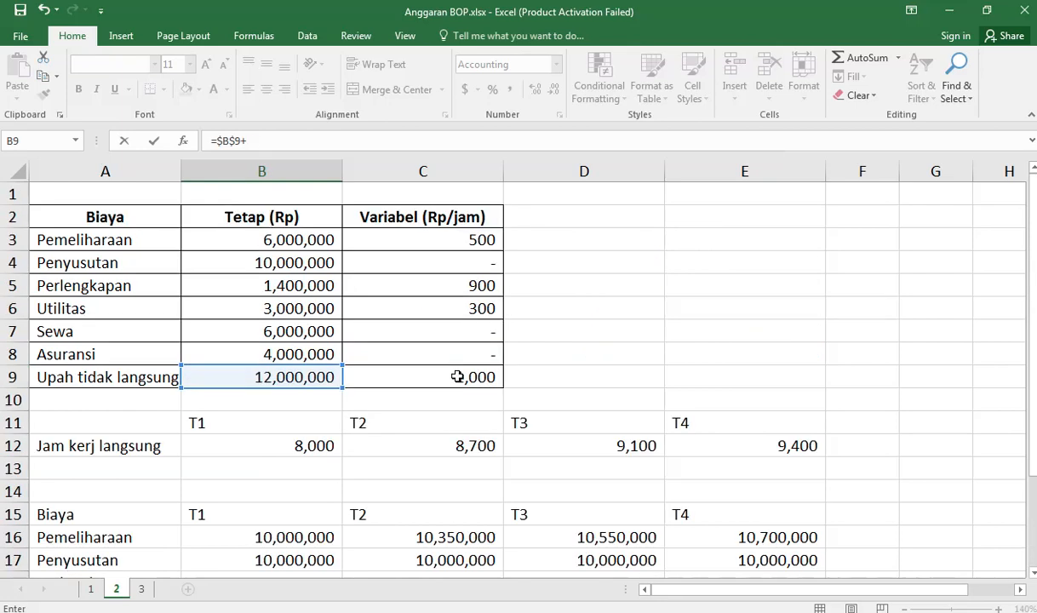
{"action": "left_click", "coordinate": [458, 378]}
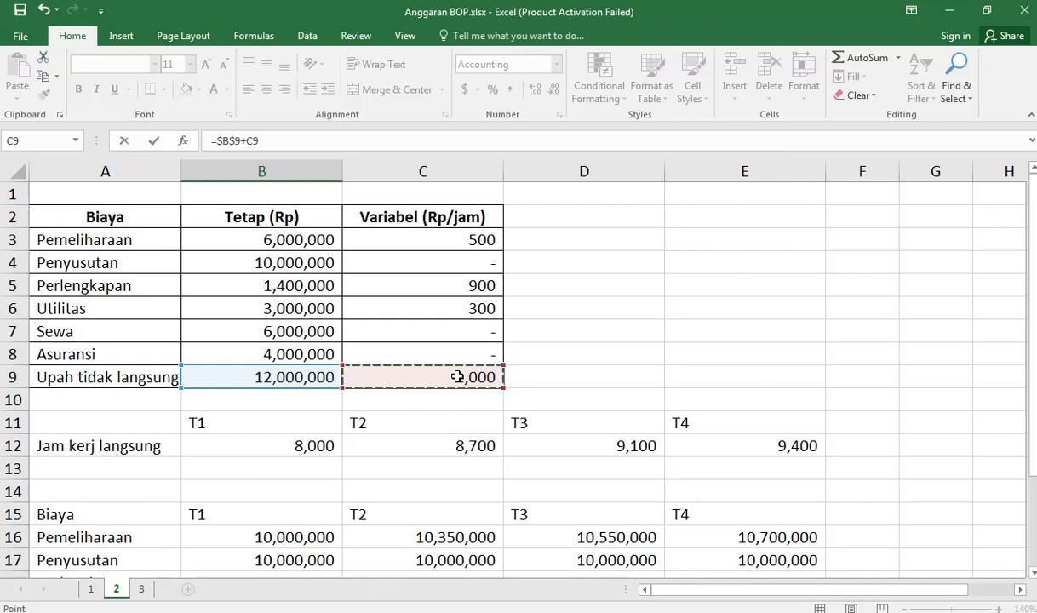
{"action": "key", "text": "F4"}
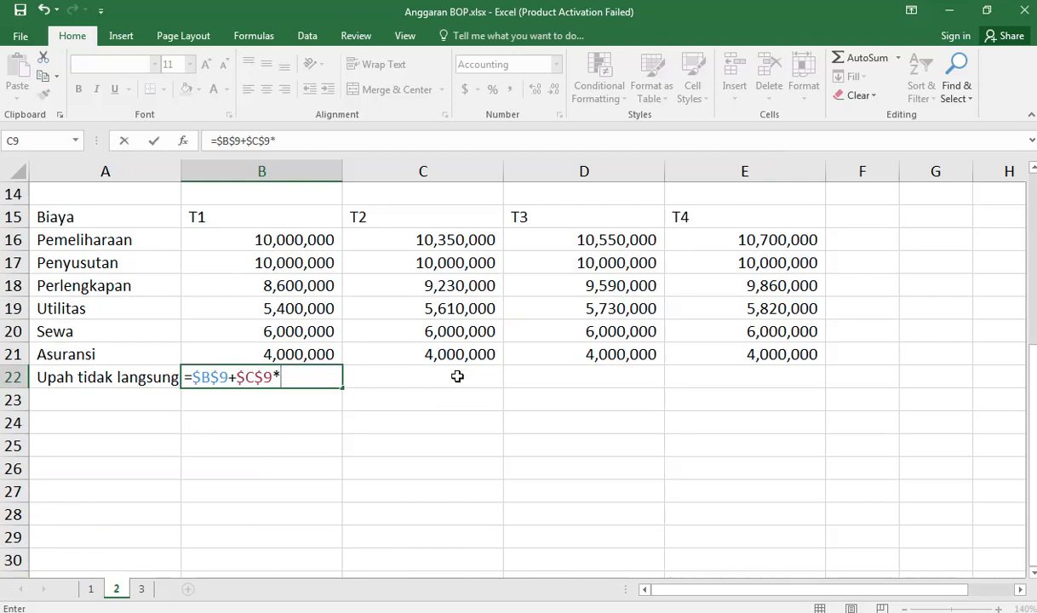
{"action": "scroll", "coordinate": [479, 381], "scroll_direction": "up", "scroll_amount": 3}
{"action": "left_click", "coordinate": [315, 356]}
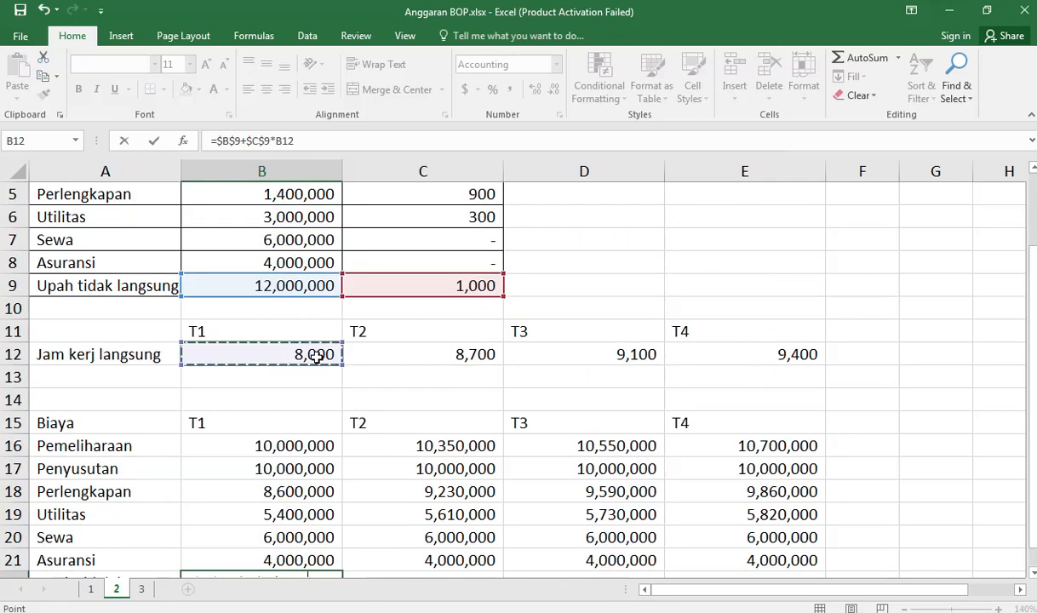
{"action": "key", "text": "Return"}
Step: Fill the Upah tidak langsung formula from B22 across to the T4 cell E22
{"action": "scroll", "coordinate": [314, 379], "scroll_direction": "down", "scroll_amount": 3}
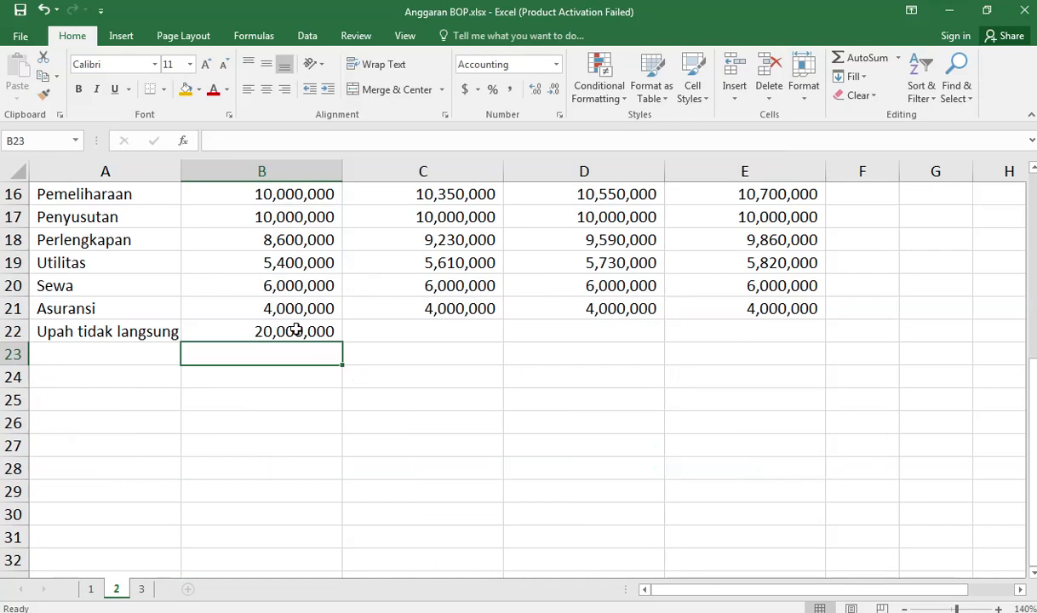
{"action": "left_click", "coordinate": [328, 334]}
{"action": "left_click_drag", "start_coordinate": [343, 341], "coordinate": [791, 344]}
Step: Label A23 as Total and sum the T1 costs in B23 with =SUM(B16:B22)
{"action": "scroll", "coordinate": [474, 308], "scroll_direction": "up", "scroll_amount": 4}
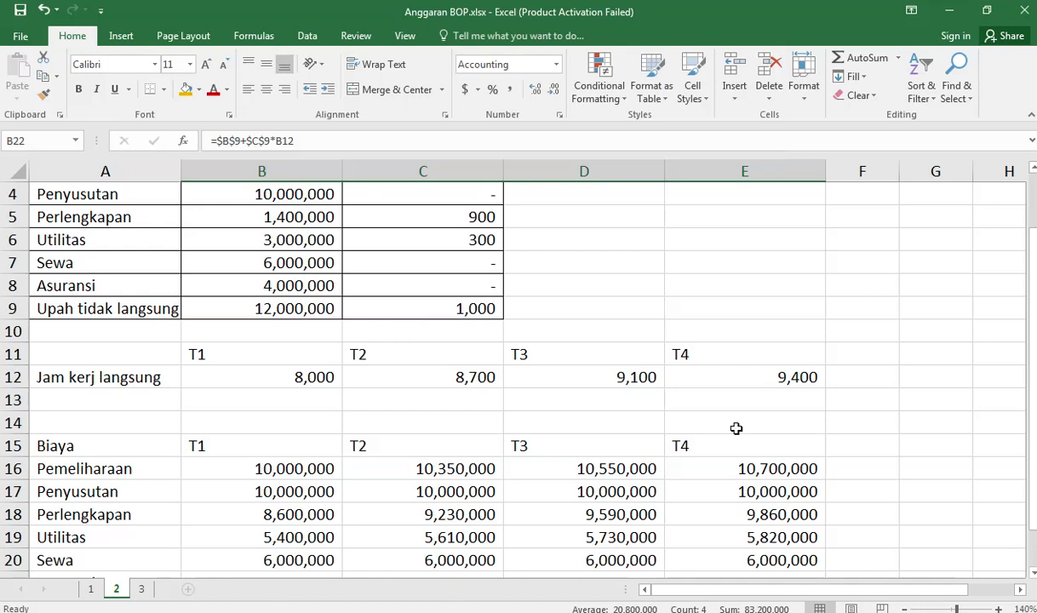
{"action": "scroll", "coordinate": [735, 428], "scroll_direction": "down", "scroll_amount": 4}
{"action": "left_click", "coordinate": [63, 359]}
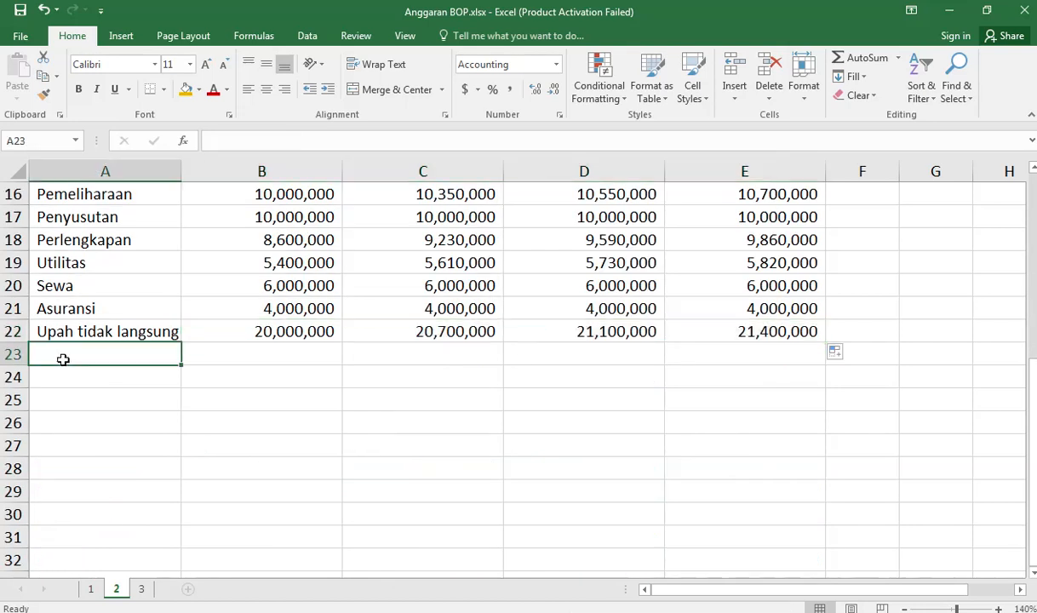
{"action": "type", "text": "Tot"}
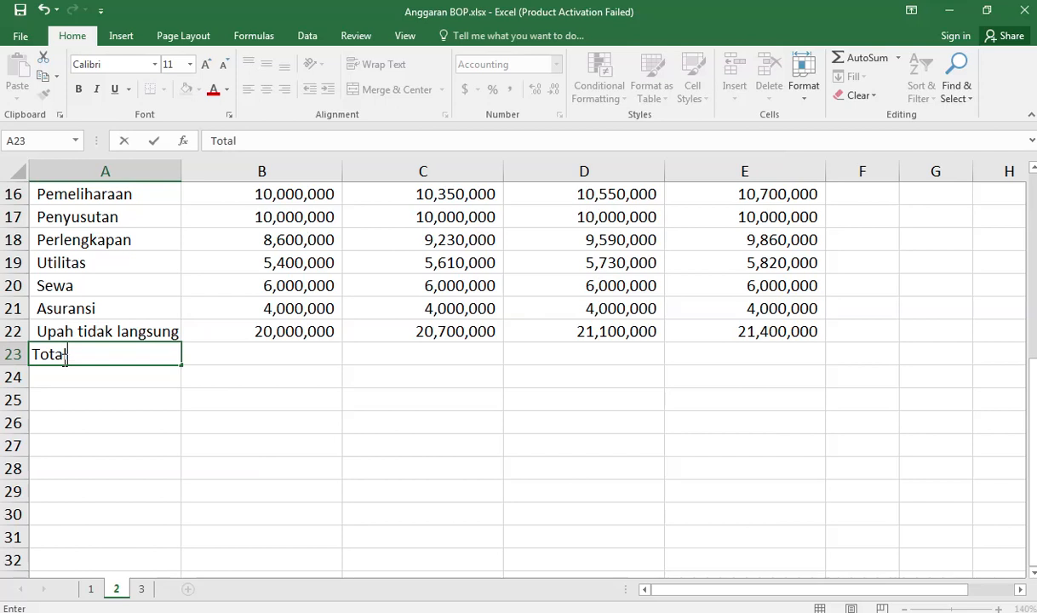
{"action": "type", "text": "al"}
{"action": "key", "text": "Tab"}
{"action": "type", "text": "=sum("}
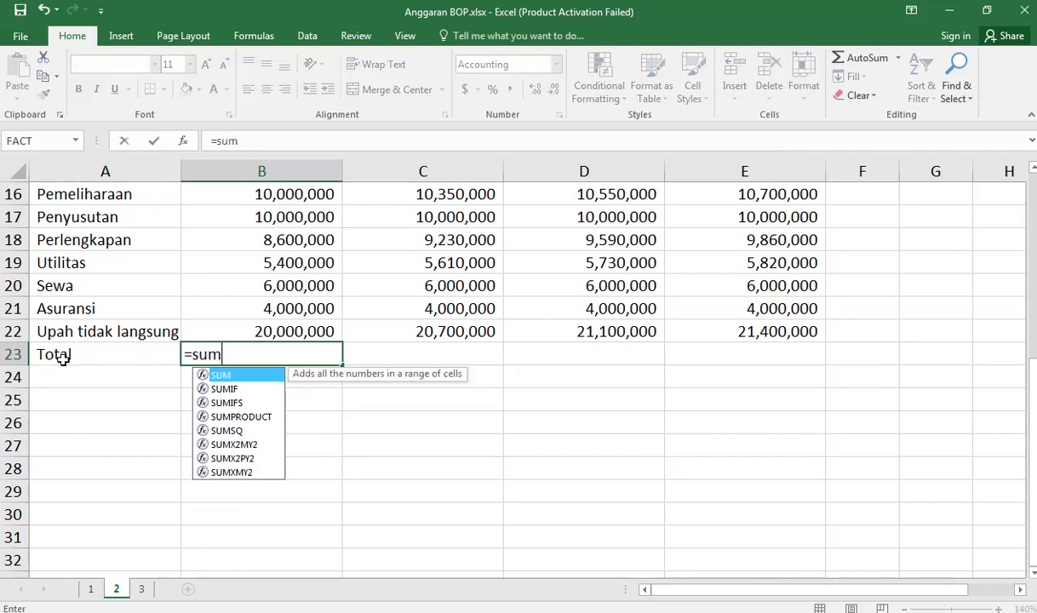
{"action": "key", "text": "Up"}
{"action": "key", "text": "ctrl+shift+Up"}
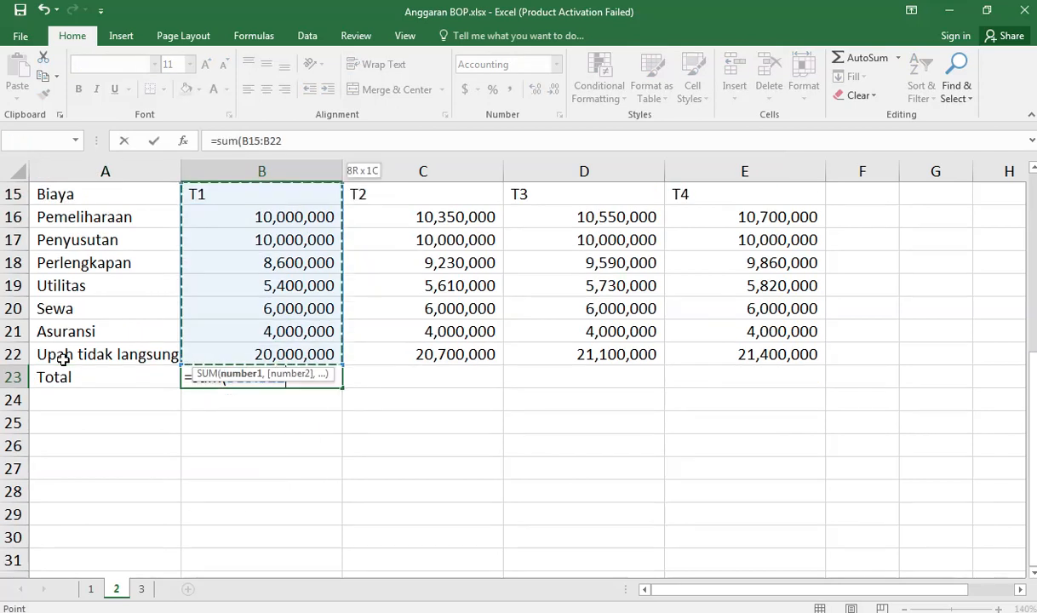
{"action": "key", "text": "shift+Down"}
{"action": "key", "text": "Return"}
Step: Fill the sum formula from B23 across the Total row through E23 and on to F23
{"action": "key", "text": "Up"}
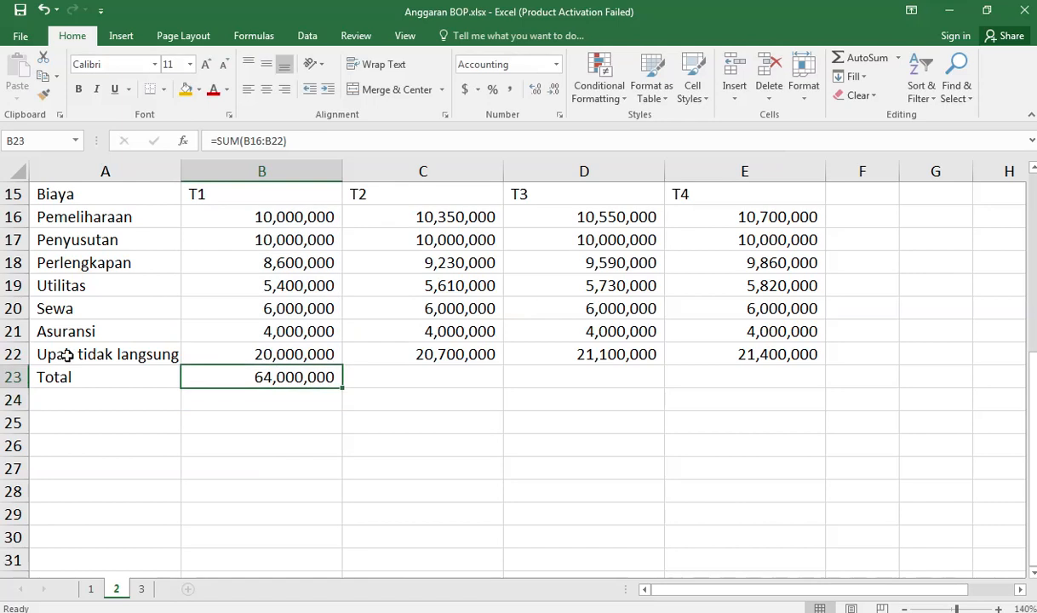
{"action": "left_click_drag", "start_coordinate": [343, 388], "coordinate": [805, 383]}
{"action": "scroll", "coordinate": [866, 423], "scroll_direction": "up", "scroll_amount": 2}
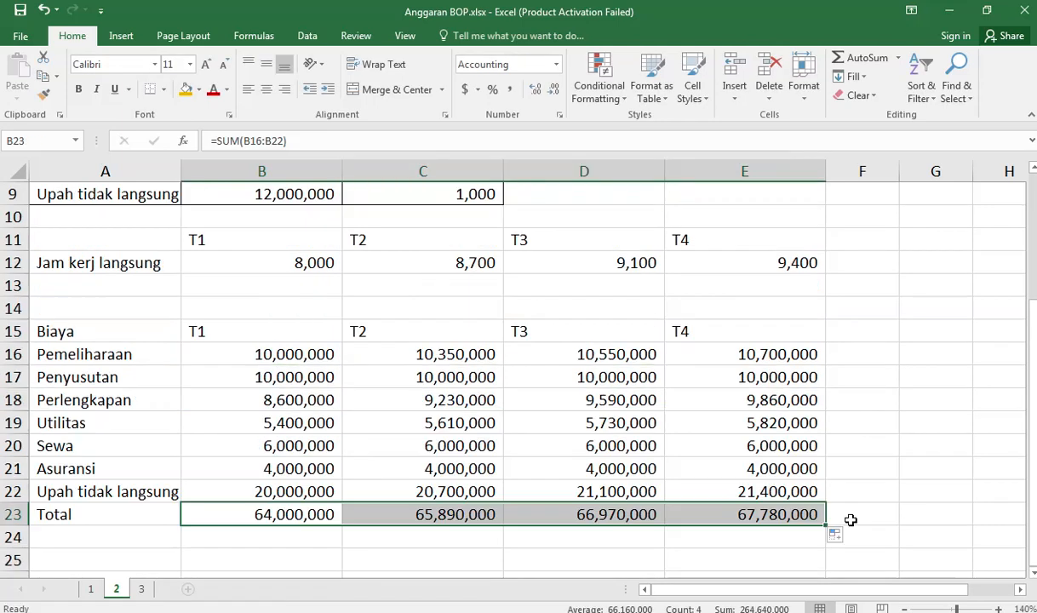
{"action": "left_click_drag", "start_coordinate": [826, 526], "coordinate": [886, 426]}
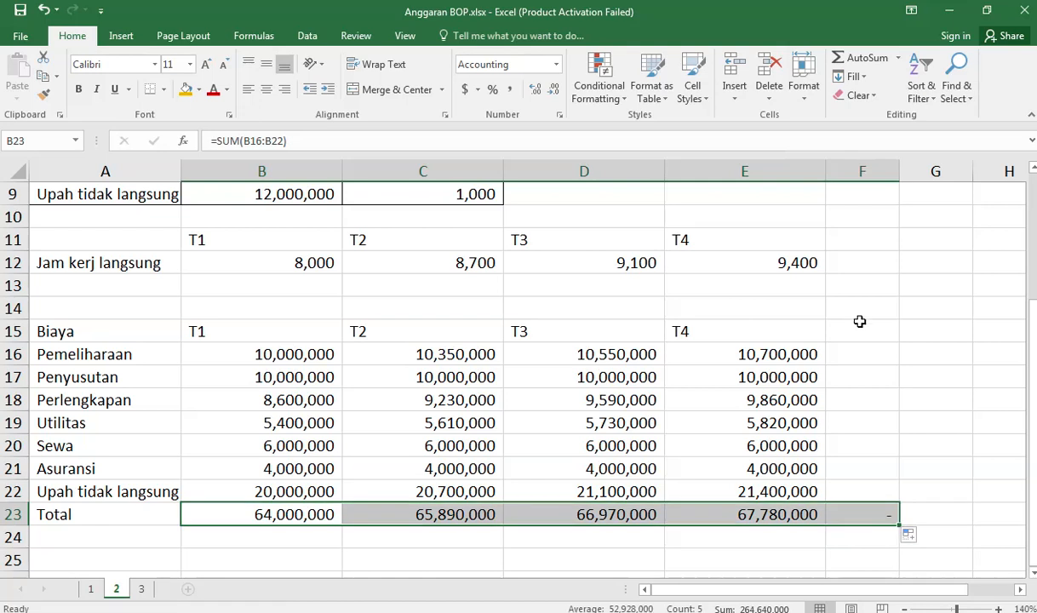
Step: Label F15 as Total and sum the Pemeliharaan costs for T1 to T4 in F16 with =SUM(B16:E16)
{"action": "left_click", "coordinate": [860, 334]}
{"action": "type", "text": "To"}
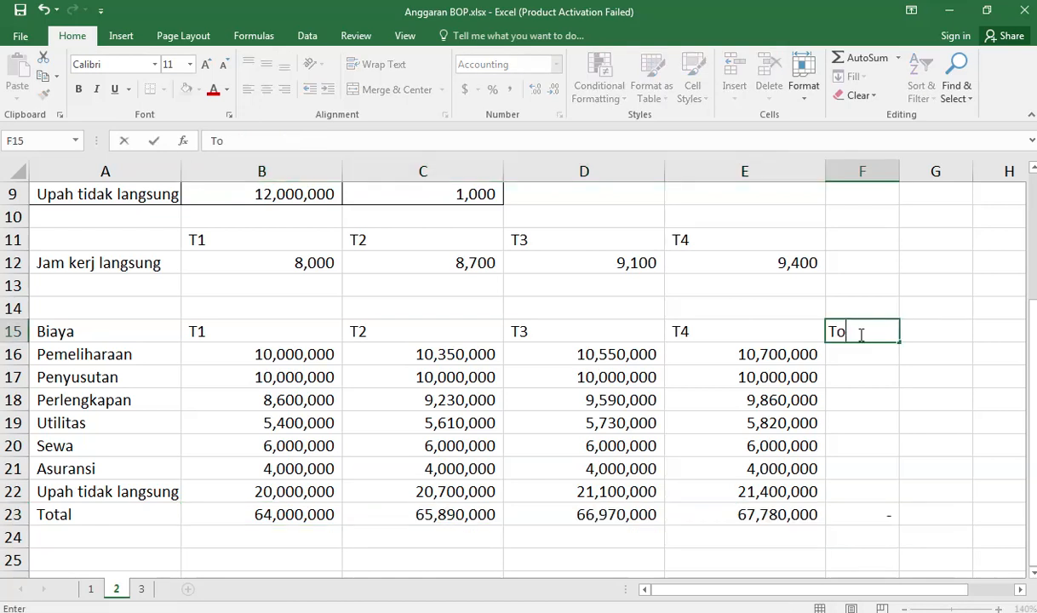
{"action": "type", "text": "tal"}
{"action": "key", "text": "Return"}
{"action": "type", "text": "=sum("}
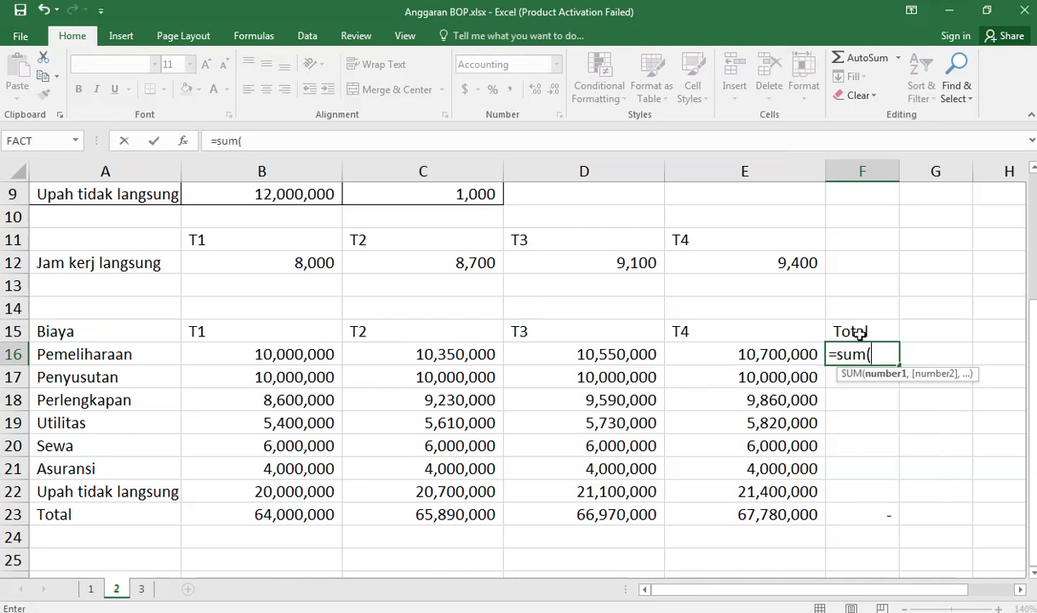
{"action": "key", "text": "Left"}
{"action": "key", "text": "ctrl+shift+Left"}
{"action": "key", "text": "shift+Right"}
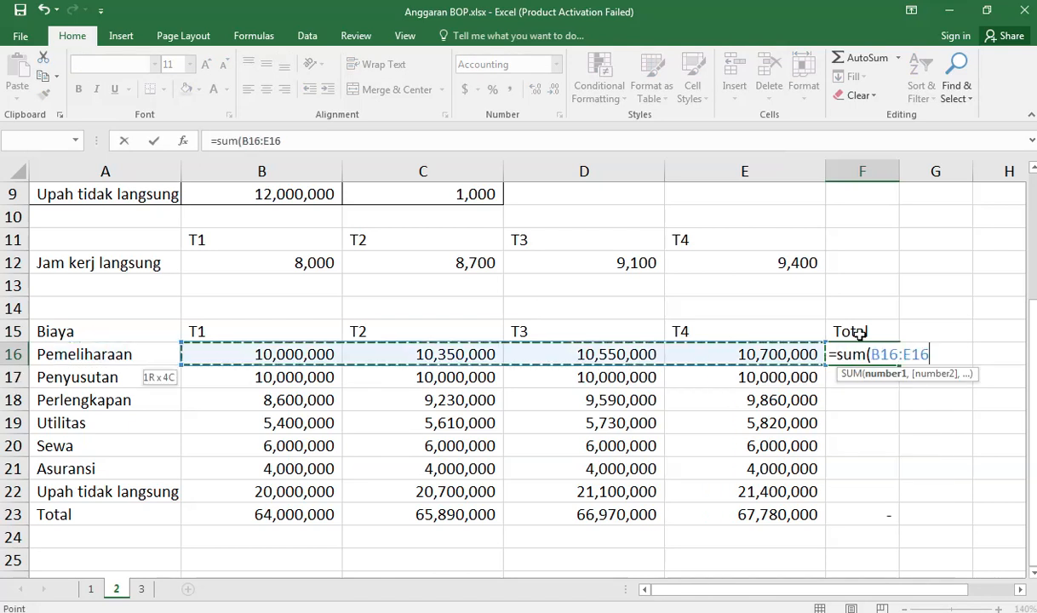
{"action": "key", "text": "Return"}
Step: Fill the sum formula from F16 down to the Upah tidak langsung row in F22 and fit column F's width to its contents
{"action": "key", "text": "Up"}
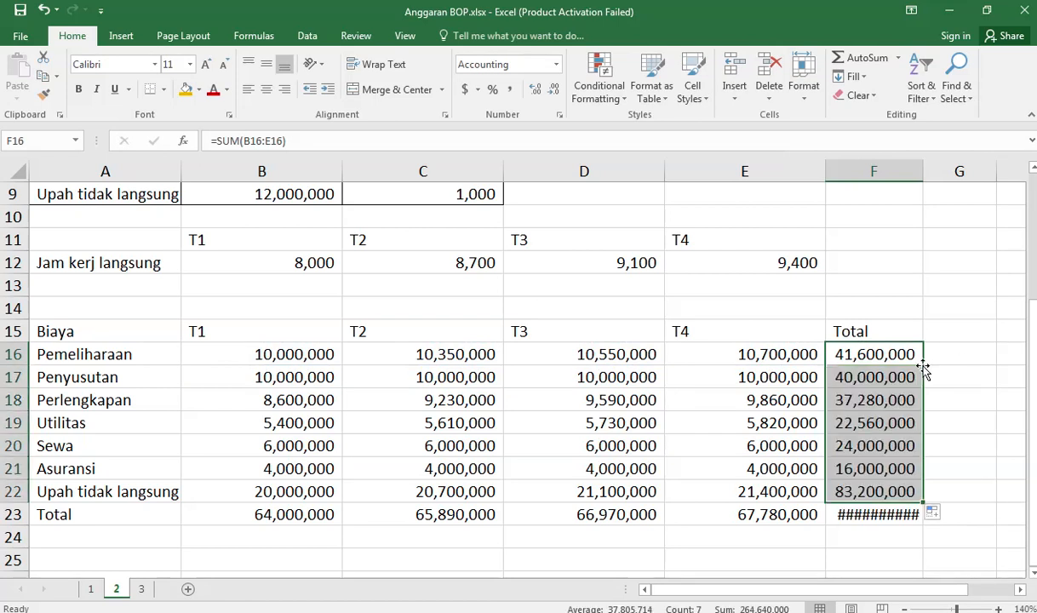
{"action": "double_click", "coordinate": [923, 171]}
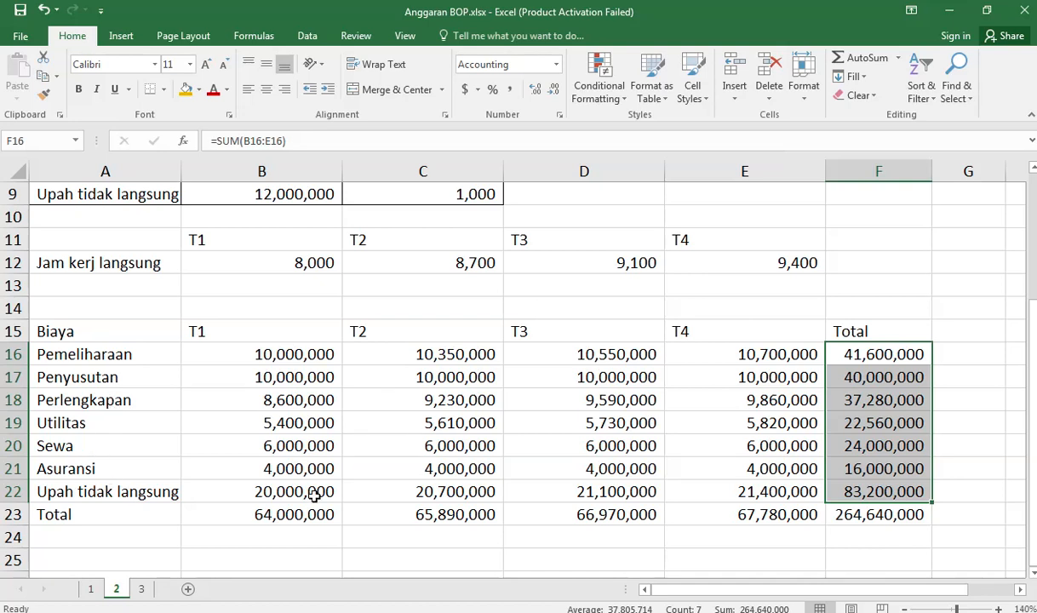
Step: Review the cost data, switch to the presentation and advance to the slide Contoh Penyusunan Anggaran BOP (3)
{"action": "scroll", "coordinate": [125, 491], "scroll_direction": "up", "scroll_amount": 3}
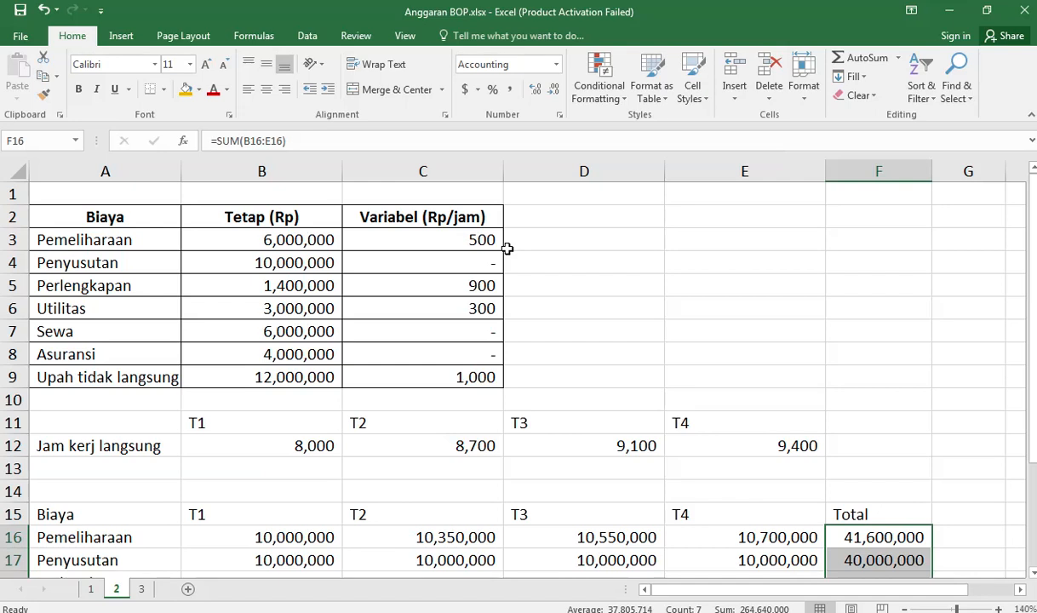
{"action": "scroll", "coordinate": [507, 248], "scroll_direction": "down", "scroll_amount": 1}
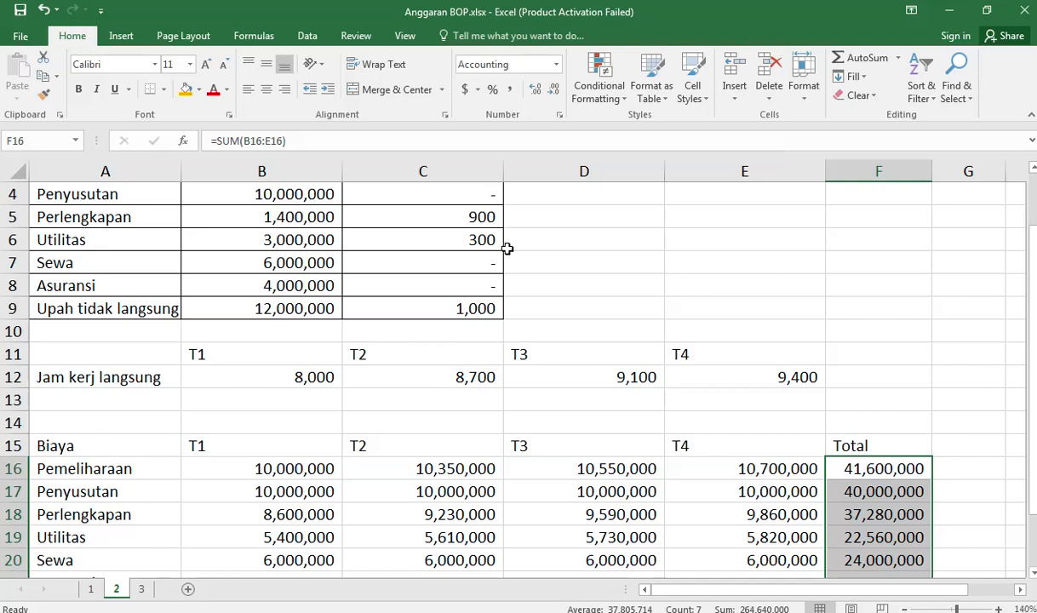
{"action": "key", "text": "alt+Tab"}
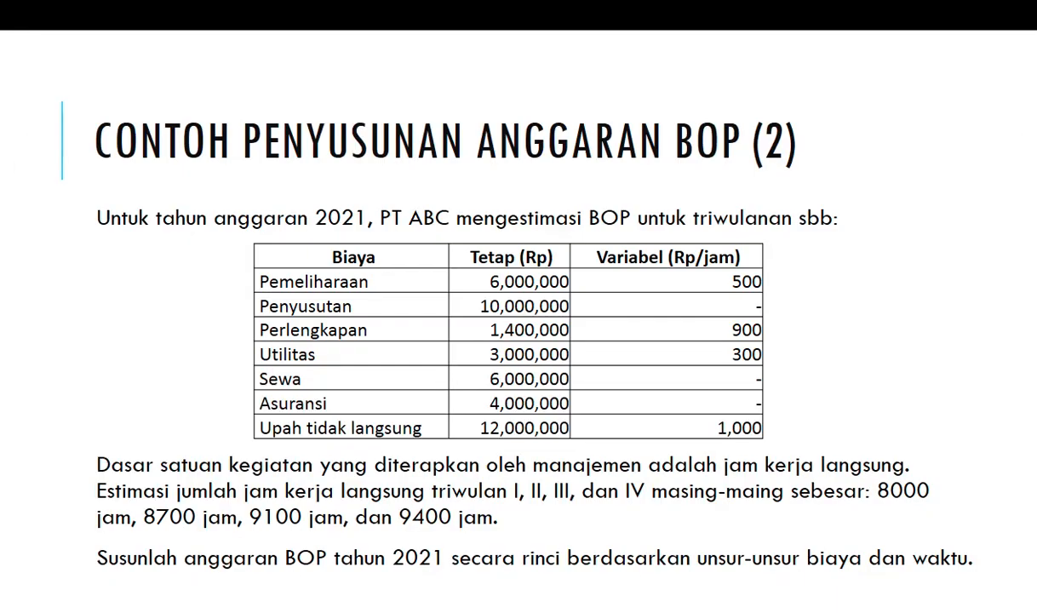
{"action": "key", "text": "Right"}
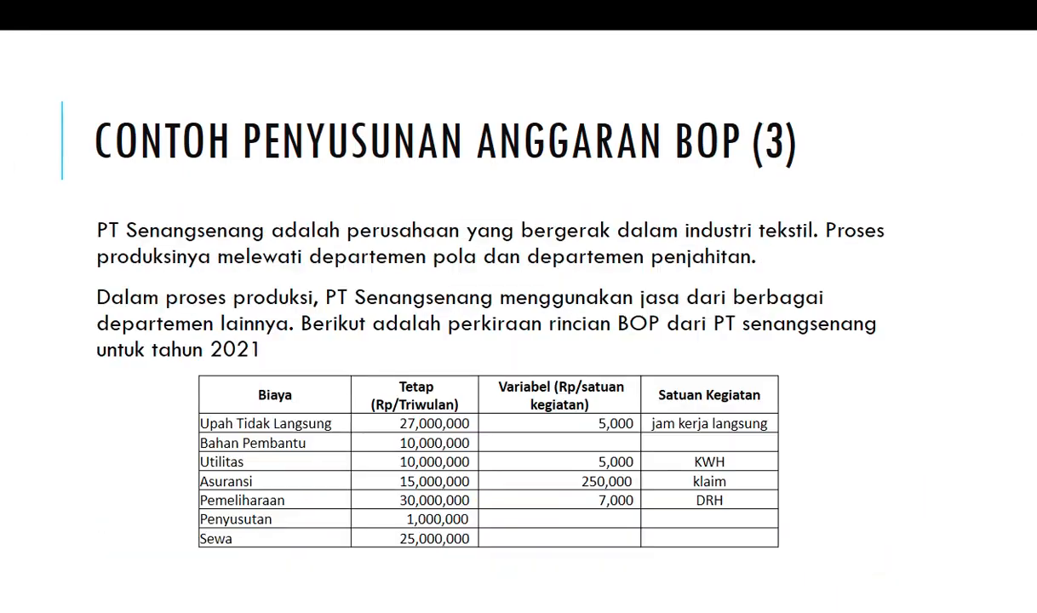
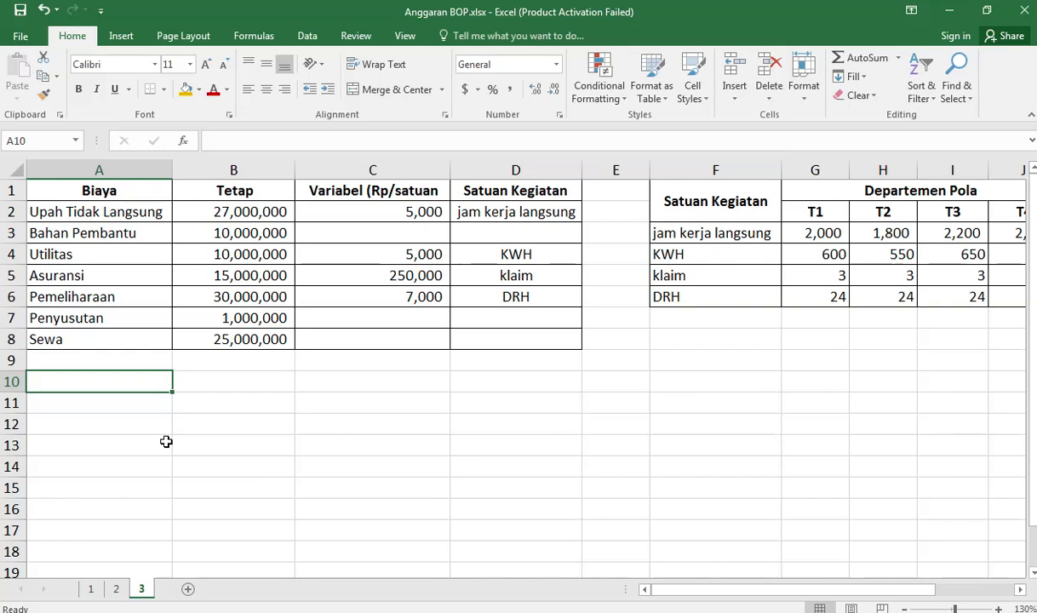
Step: Reference the Biaya heading in A10 with =A1, fill it down through the Sewa row and clear the surplus cell A18
{"action": "type", "text": "="}
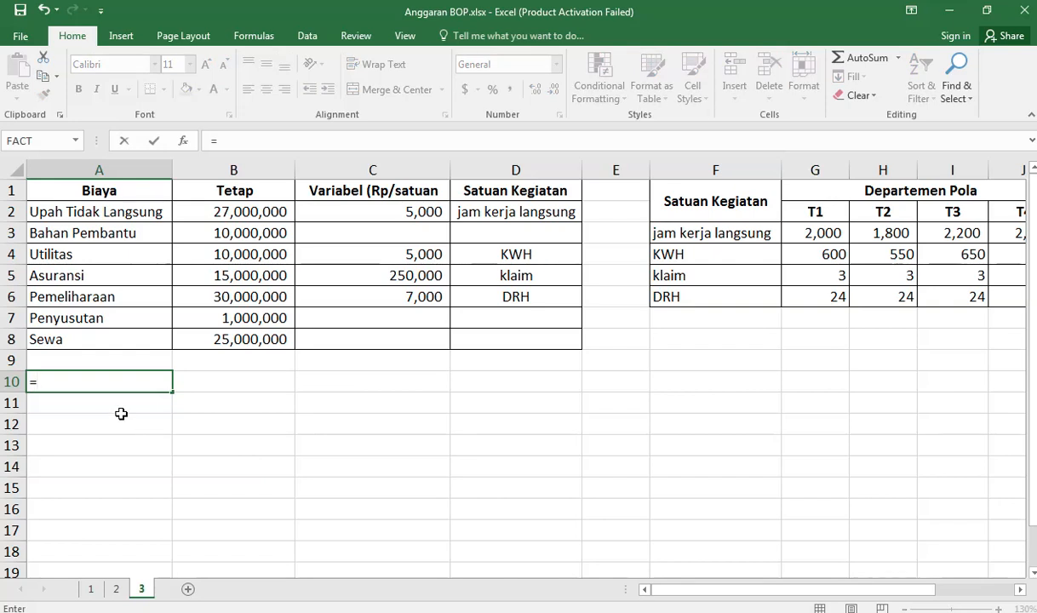
{"action": "left_click", "coordinate": [120, 188]}
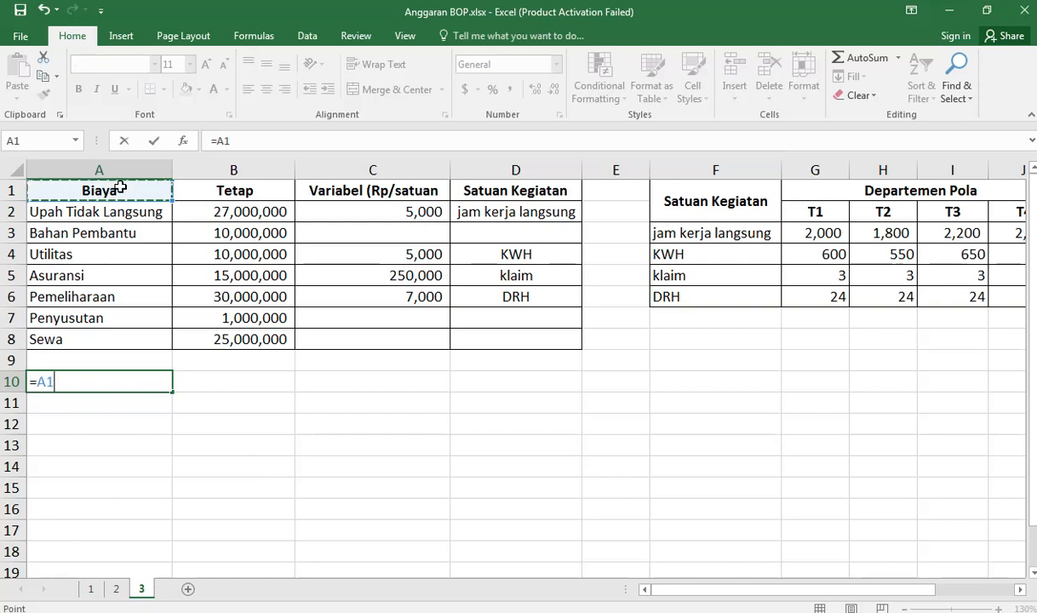
{"action": "key", "text": "Return"}
{"action": "key", "text": "Up"}
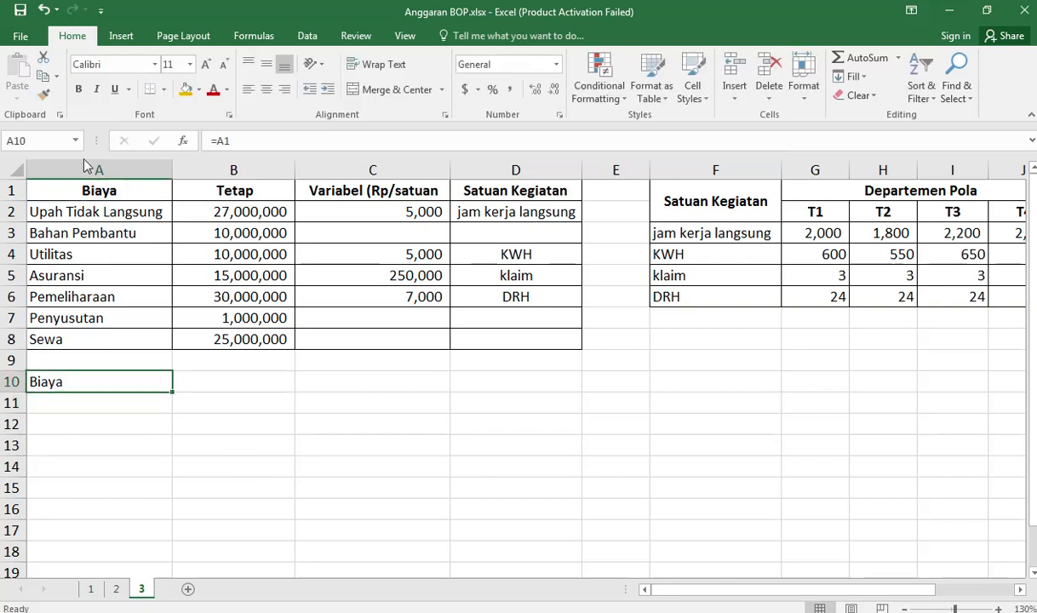
{"action": "left_click_drag", "start_coordinate": [171, 395], "coordinate": [174, 552]}
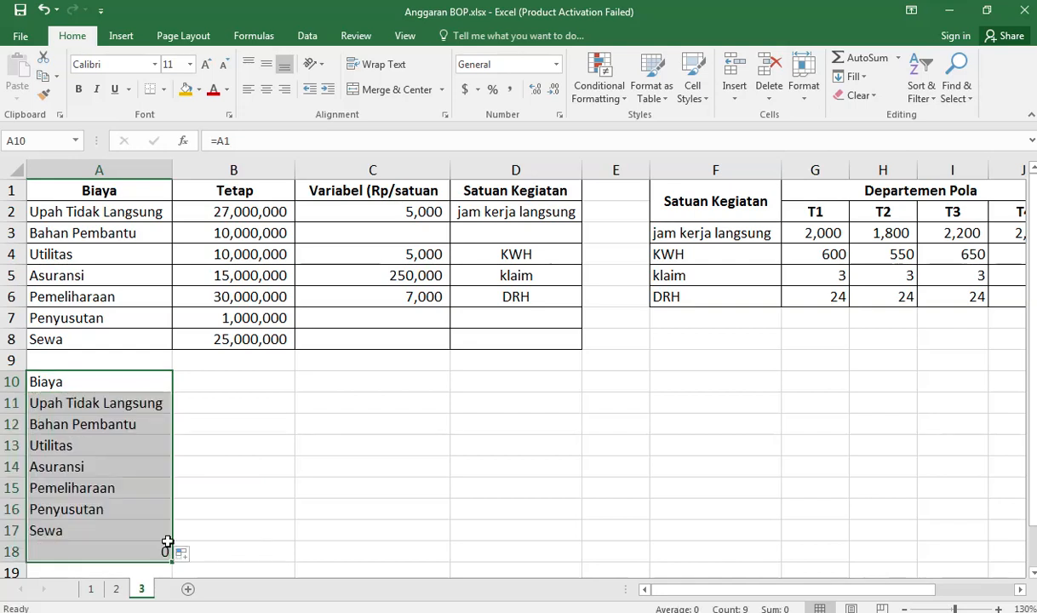
{"action": "left_click", "coordinate": [95, 550]}
{"action": "key", "text": "BackSpace"}
Step: Insert a blank row 10 above the new Biaya list
{"action": "left_click", "coordinate": [51, 424]}
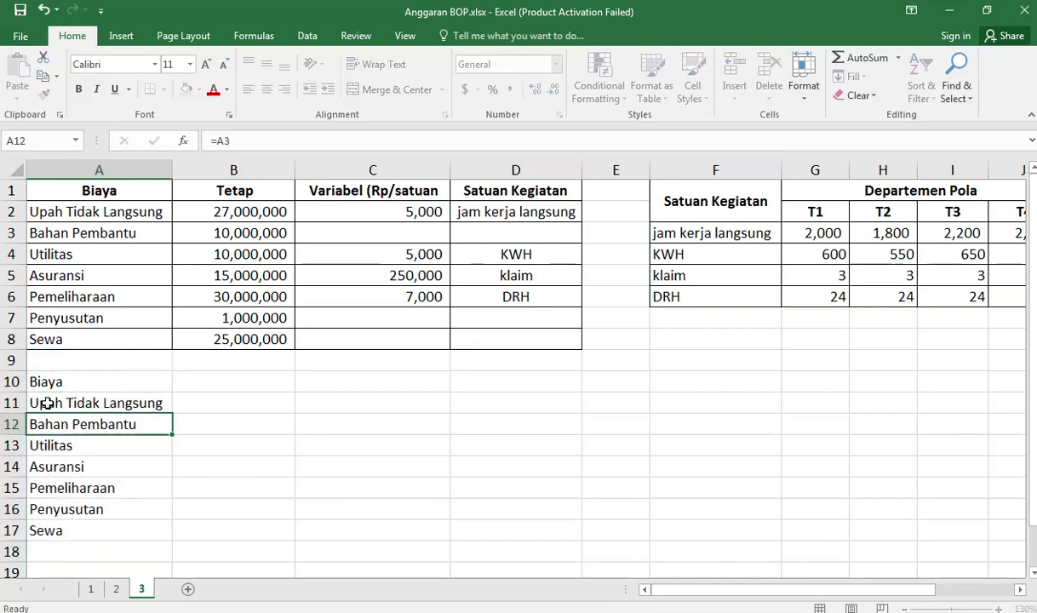
{"action": "right_click", "coordinate": [12, 381]}
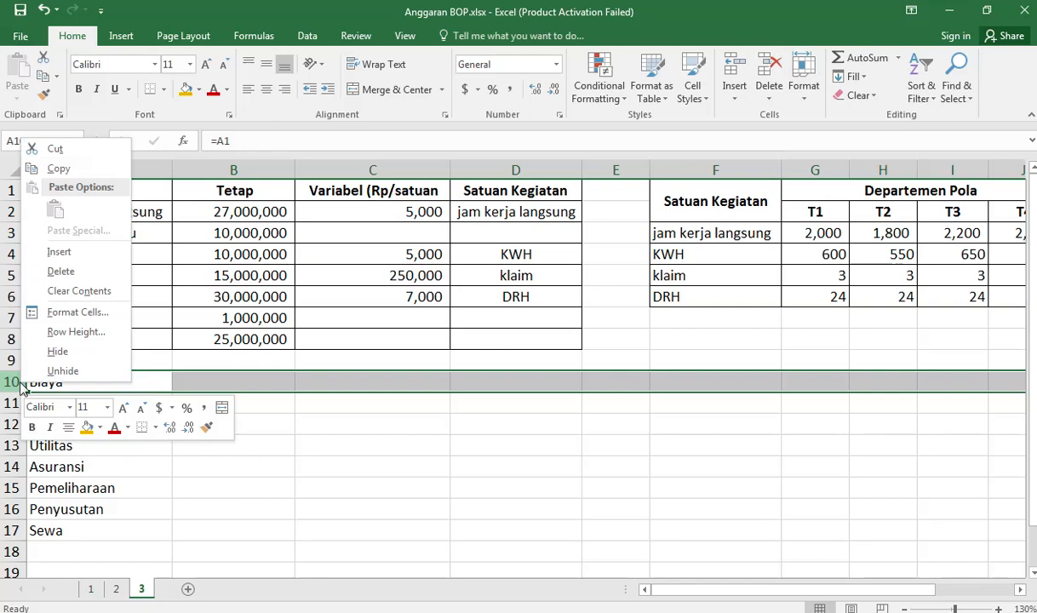
{"action": "left_click", "coordinate": [81, 251]}
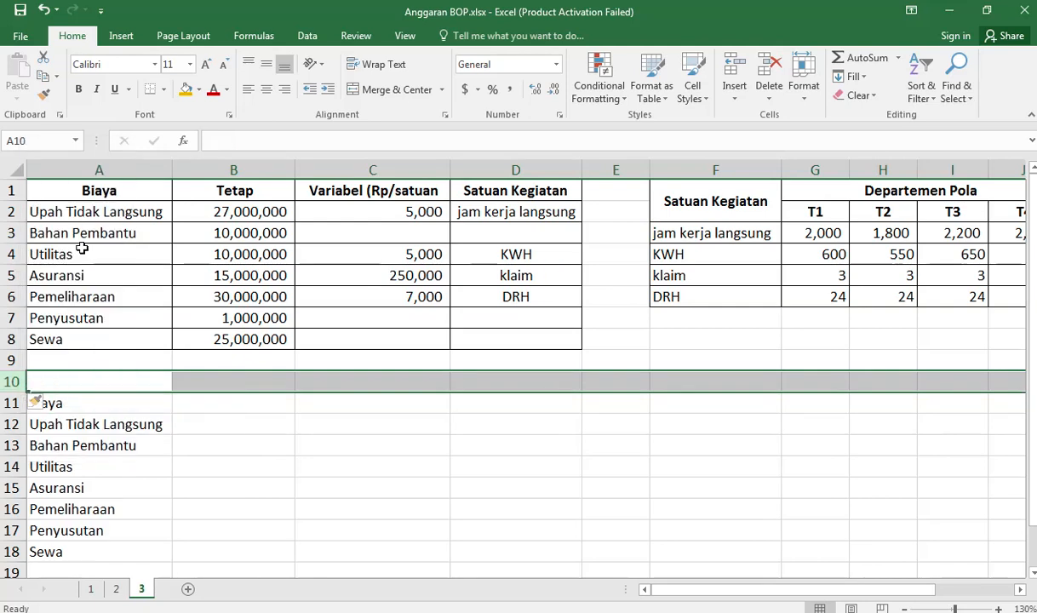
{"action": "left_click", "coordinate": [236, 385]}
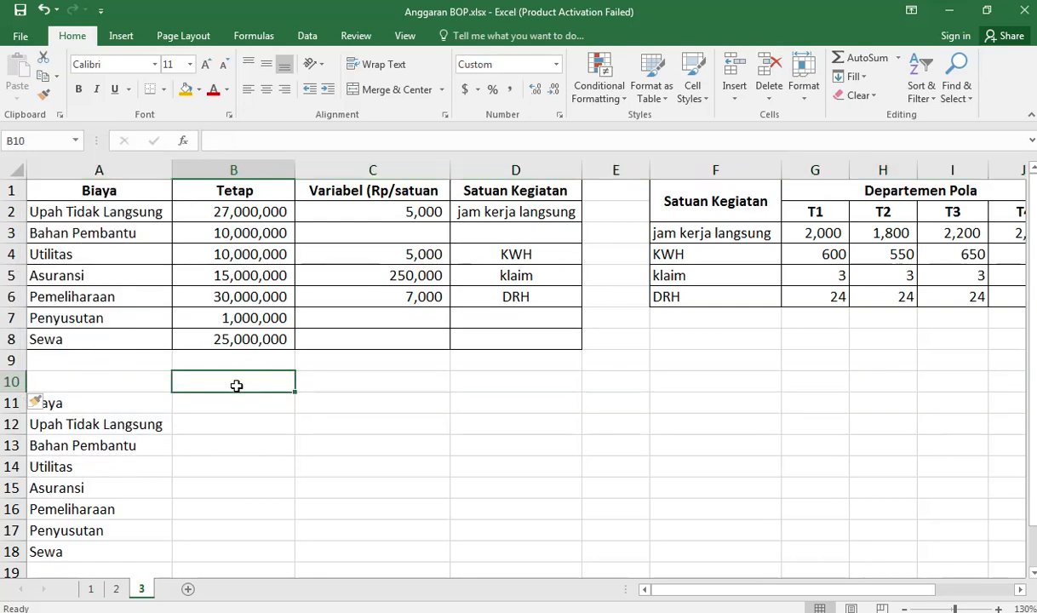
Step: Copy the Departemen Pola and Departemen Penjahitan headers with their T1 to T4 labels from G1:N2 to B10
{"action": "left_click", "coordinate": [839, 196]}
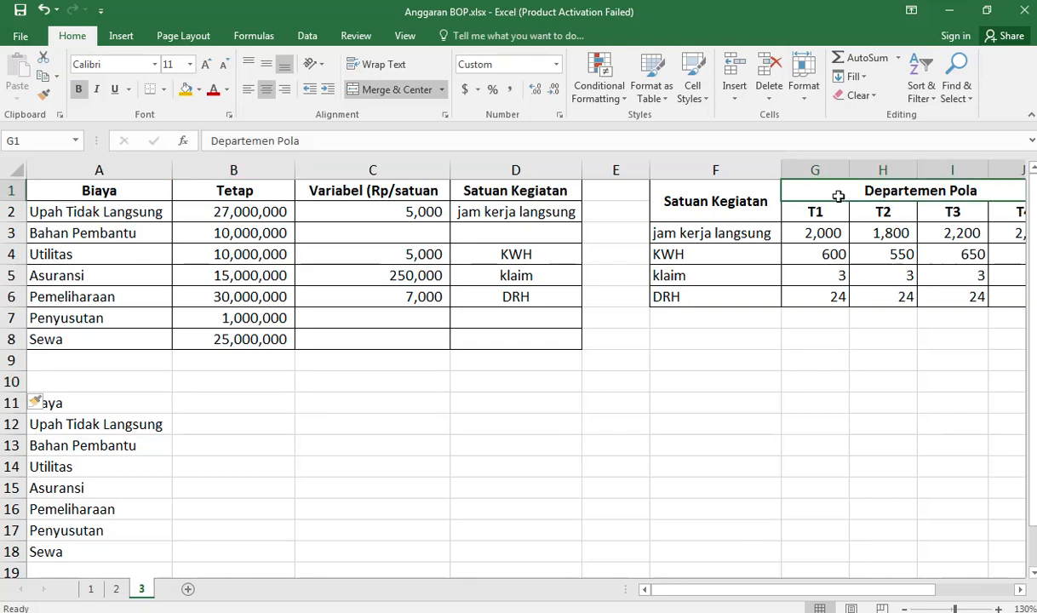
{"action": "left_click_drag", "start_coordinate": [839, 197], "coordinate": [838, 197]}
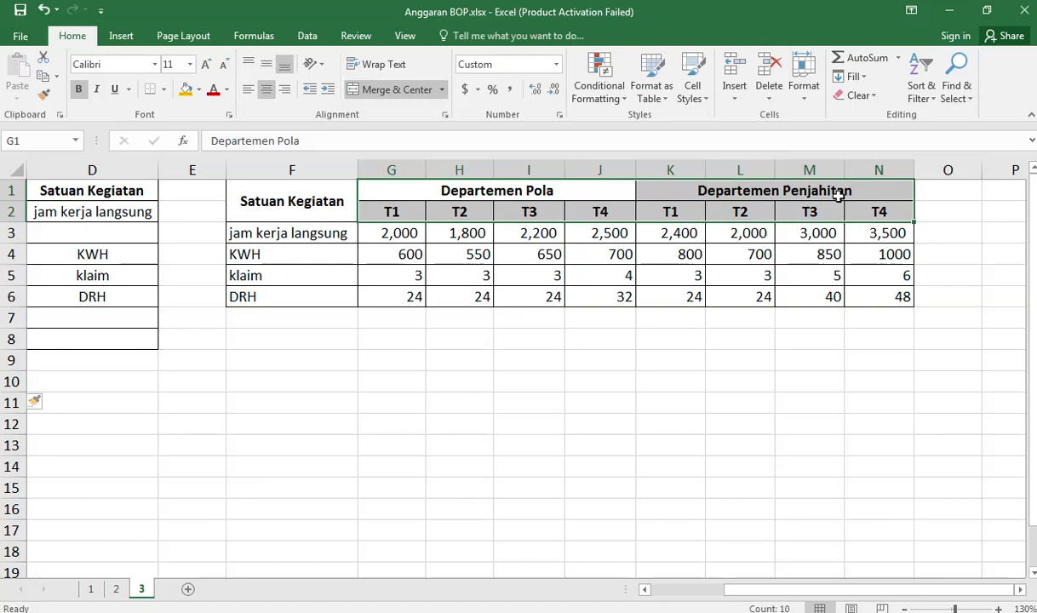
{"action": "key", "text": "ctrl+c"}
{"action": "key", "text": "Left"}
{"action": "key", "text": "ctrl+Home"}
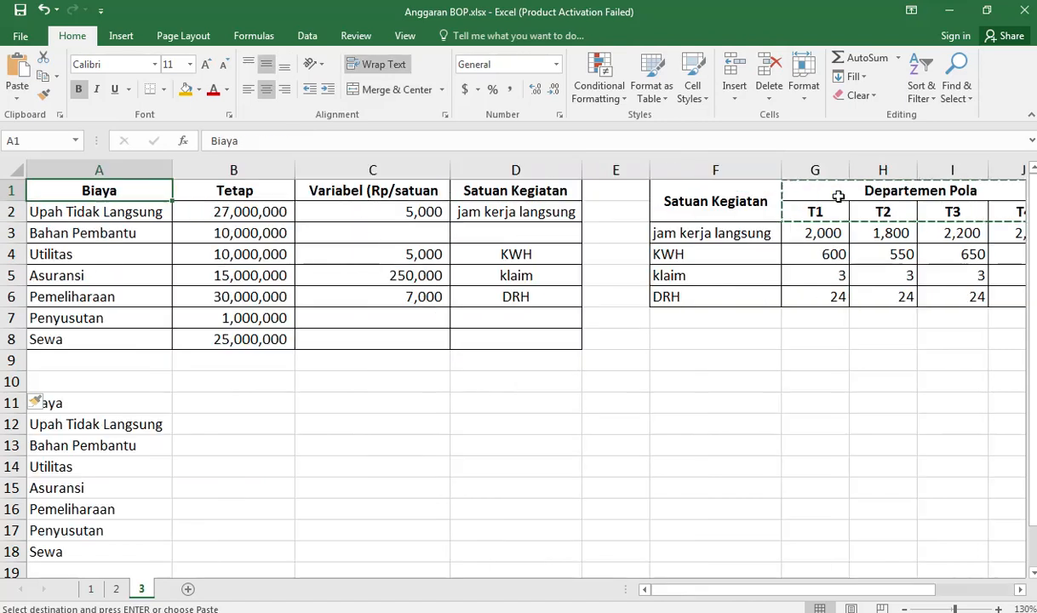
{"action": "left_click", "coordinate": [252, 380]}
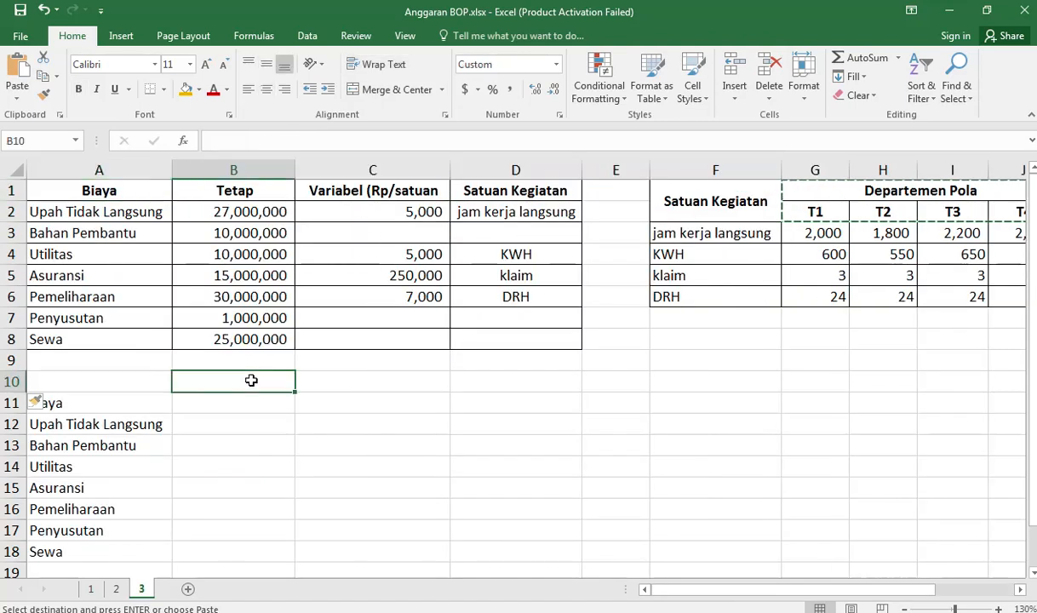
{"action": "key", "text": "ctrl+v"}
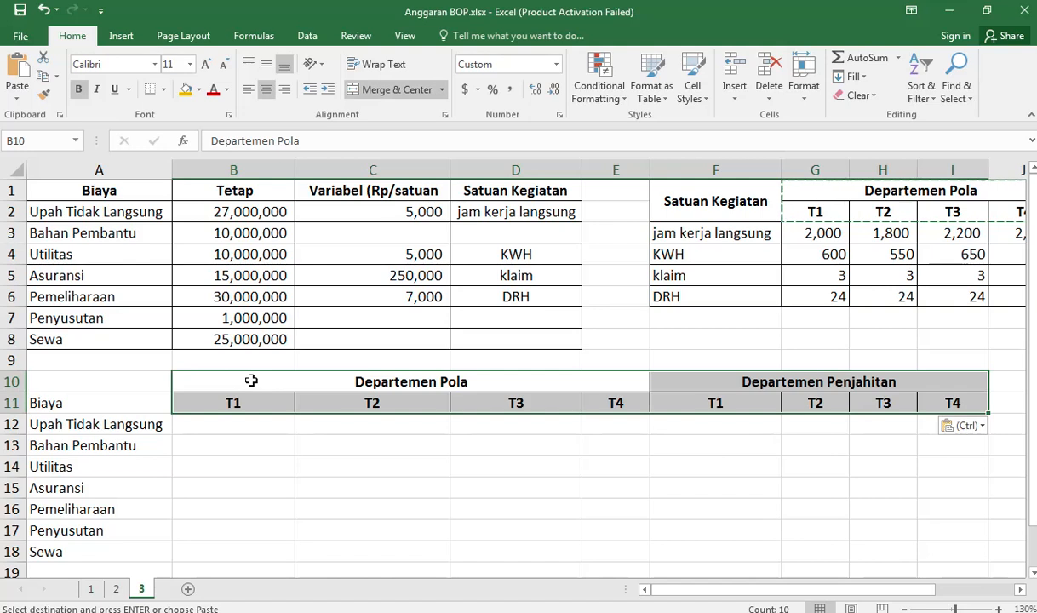
Step: Calculate the Upah Tidak Langsung cost for Departemen Pola T1 in B12 with =$B$2+$C$2*G3
{"action": "left_click", "coordinate": [241, 428]}
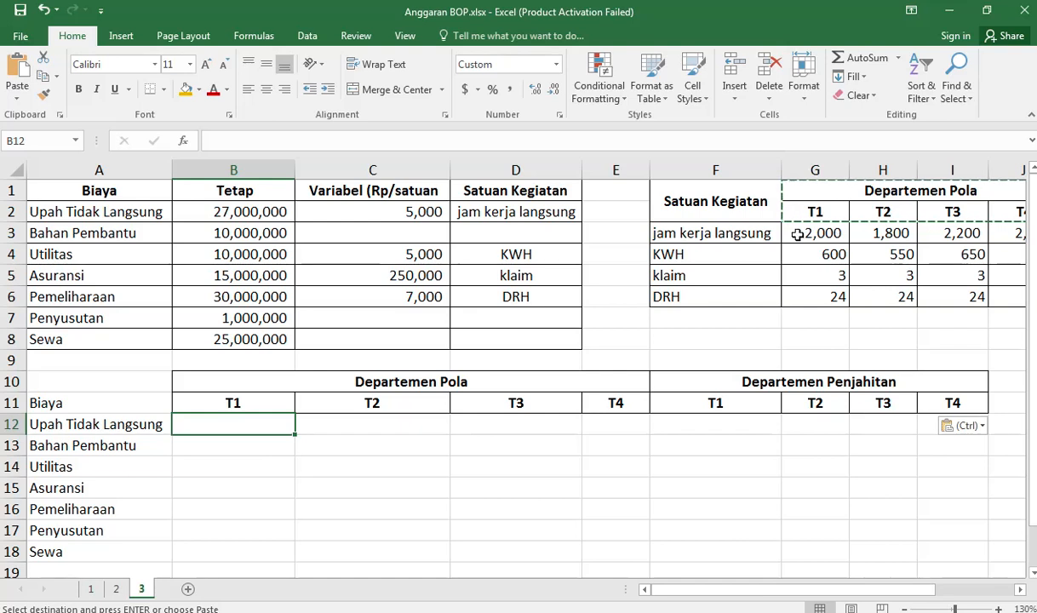
{"action": "left_click", "coordinate": [979, 232]}
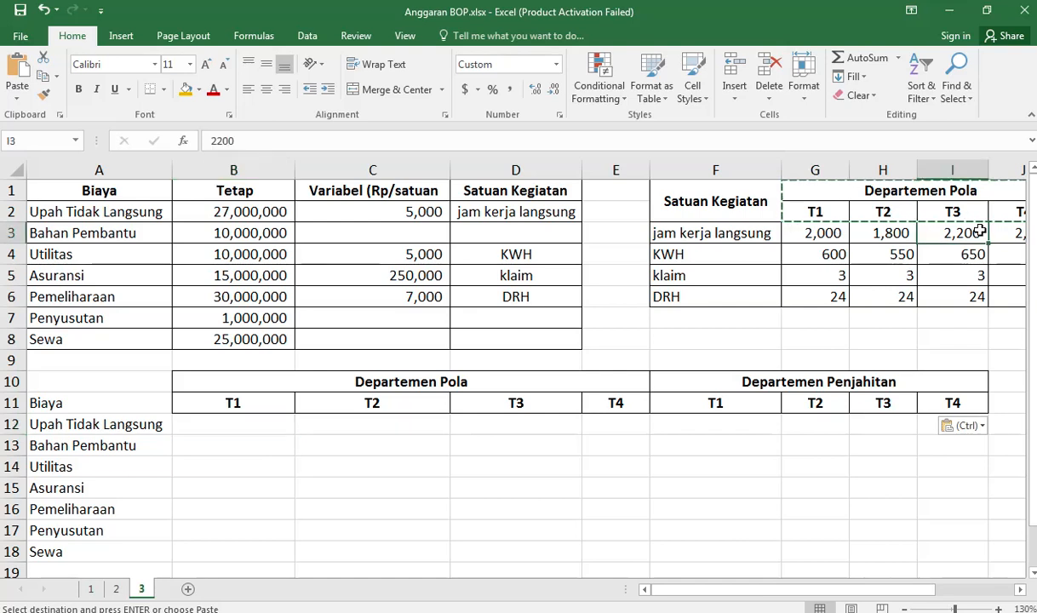
{"action": "key", "text": "Right"}
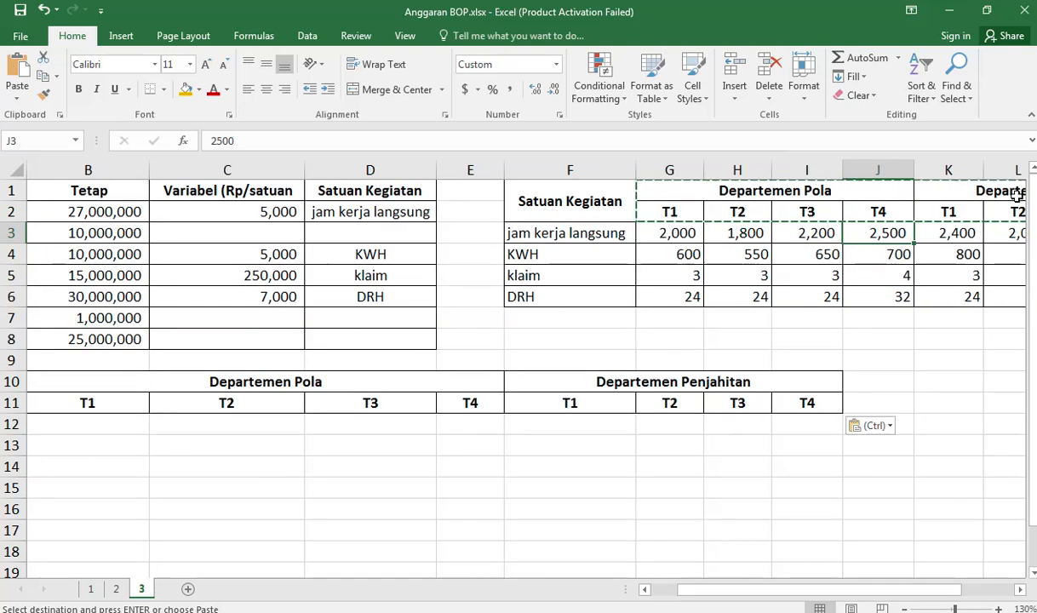
{"action": "left_click", "coordinate": [136, 431]}
{"action": "type", "text": "="}
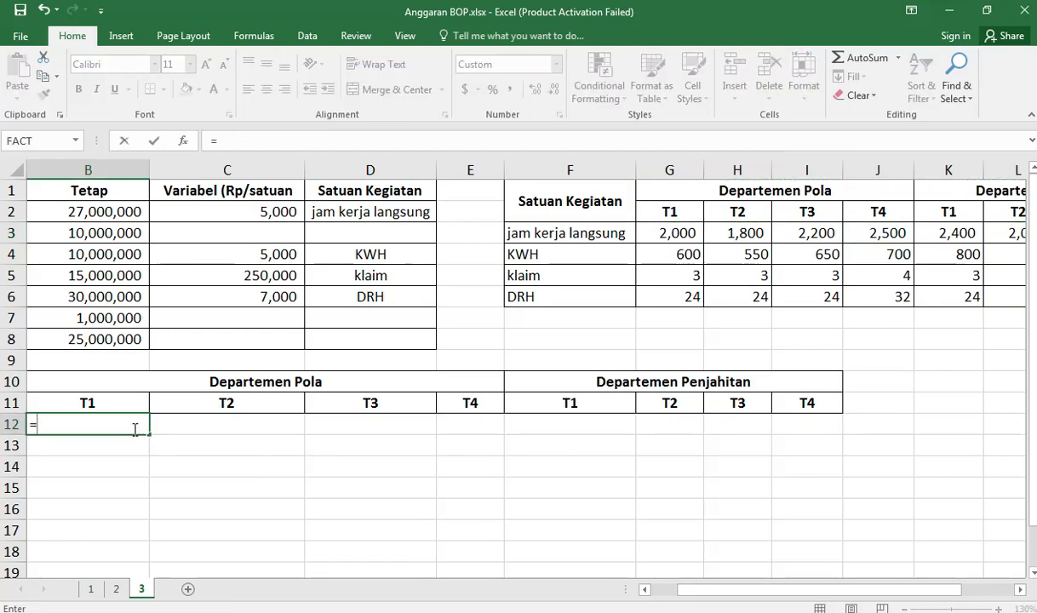
{"action": "left_click", "coordinate": [112, 212]}
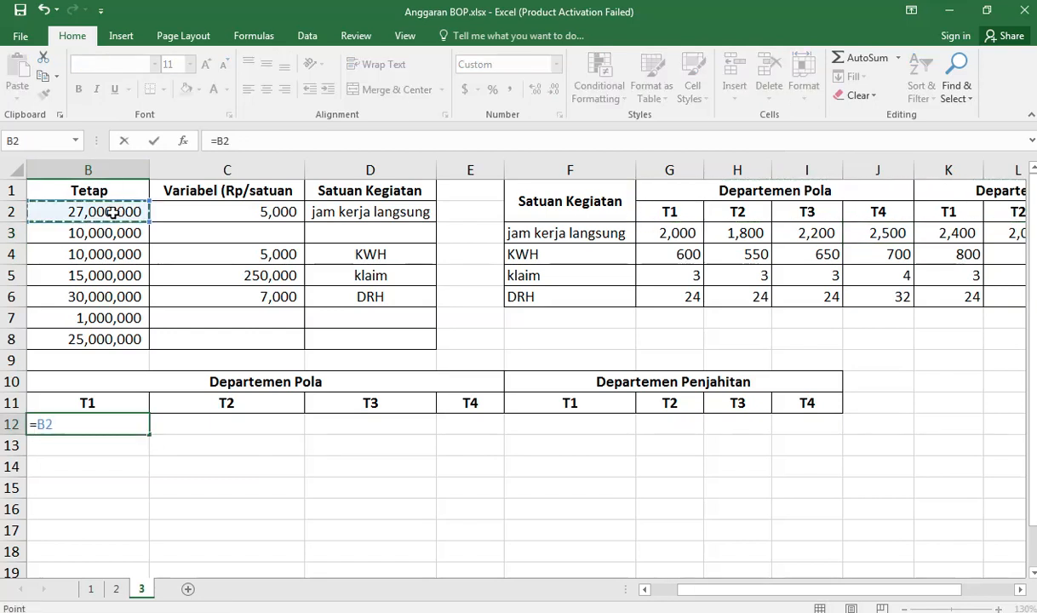
{"action": "key", "text": "F4"}
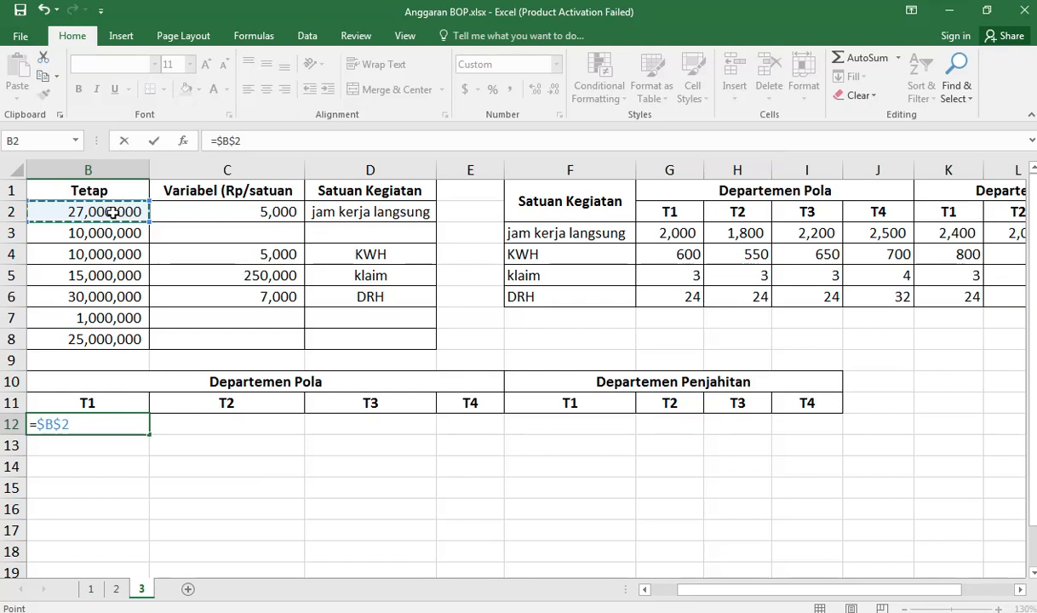
{"action": "type", "text": "+"}
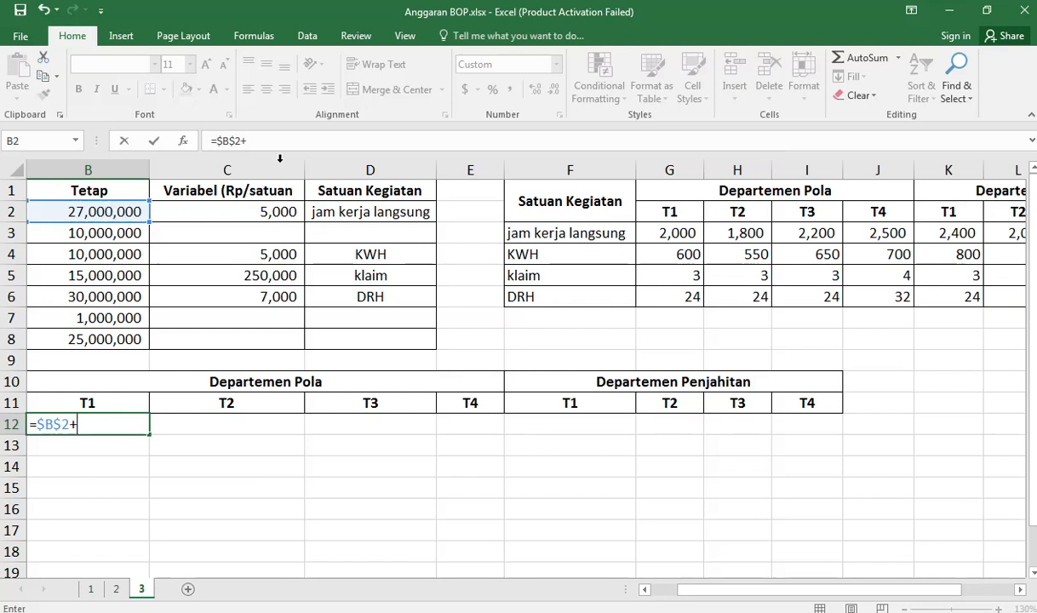
{"action": "left_click", "coordinate": [281, 209]}
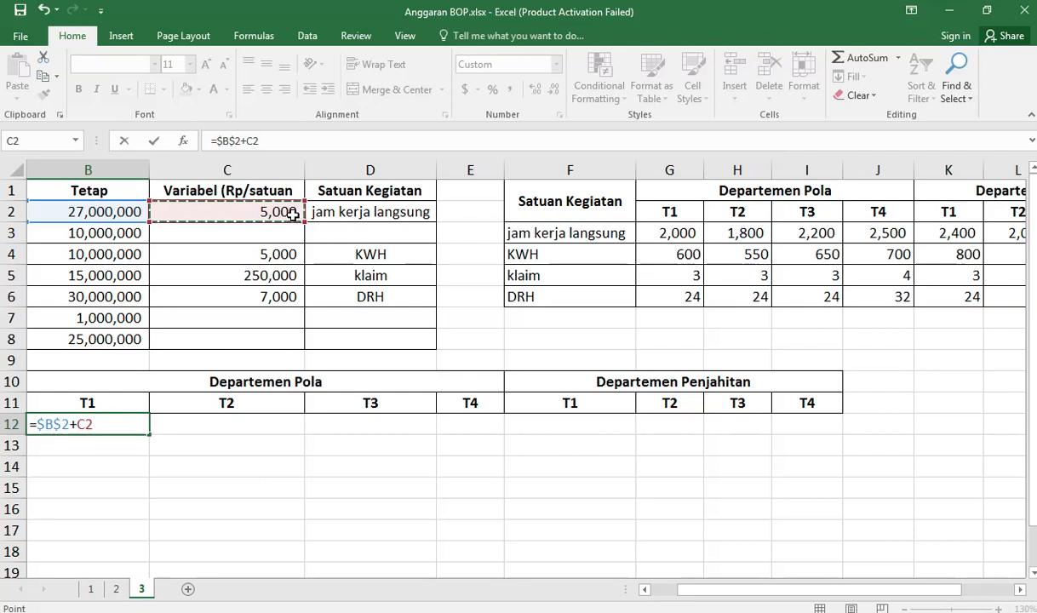
{"action": "key", "text": "F4"}
{"action": "type", "text": "*"}
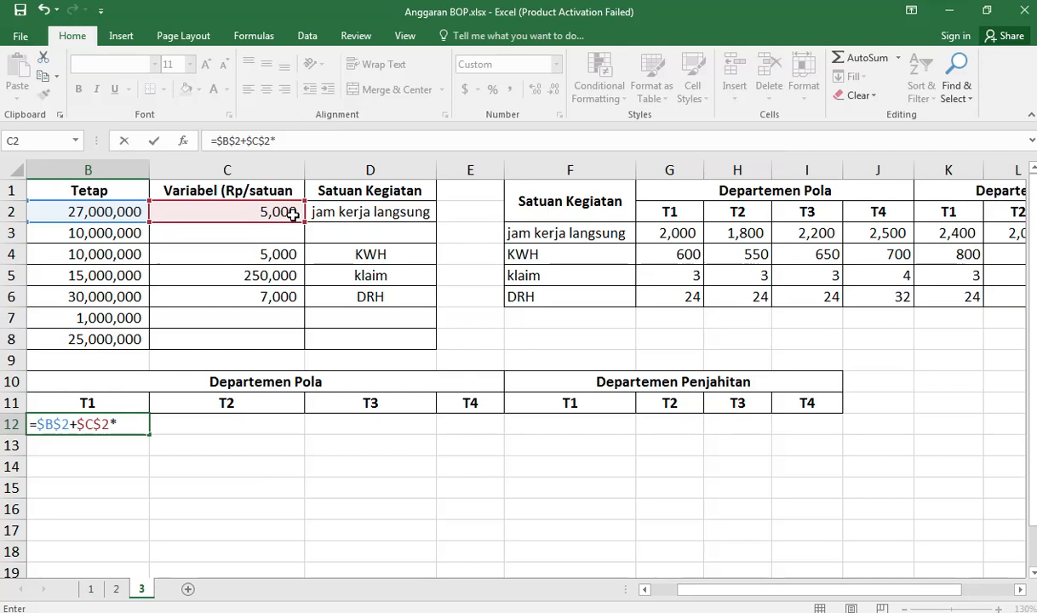
{"action": "left_click", "coordinate": [675, 234]}
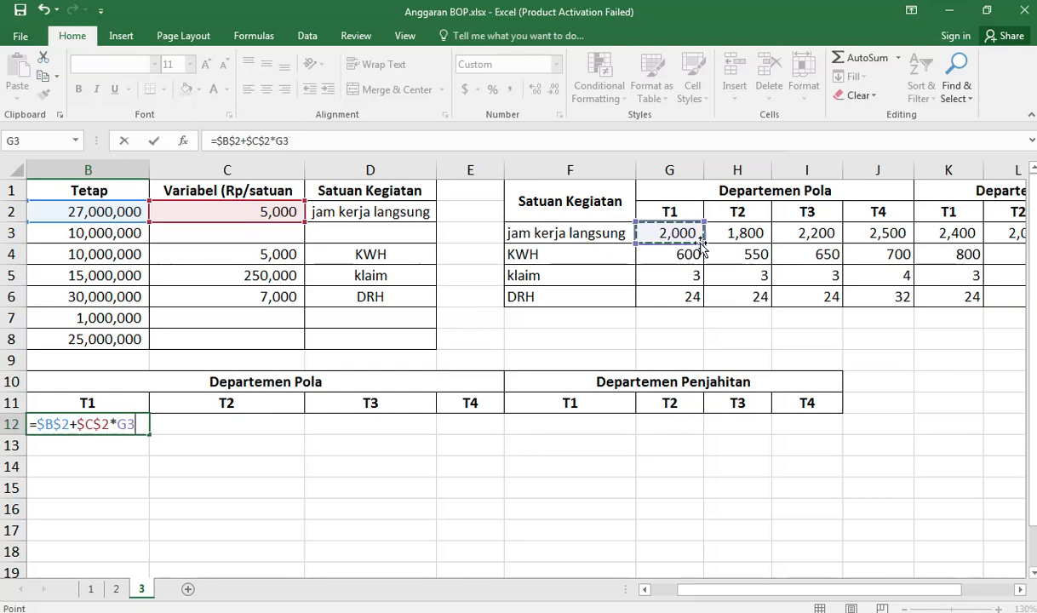
{"action": "key", "text": "Return"}
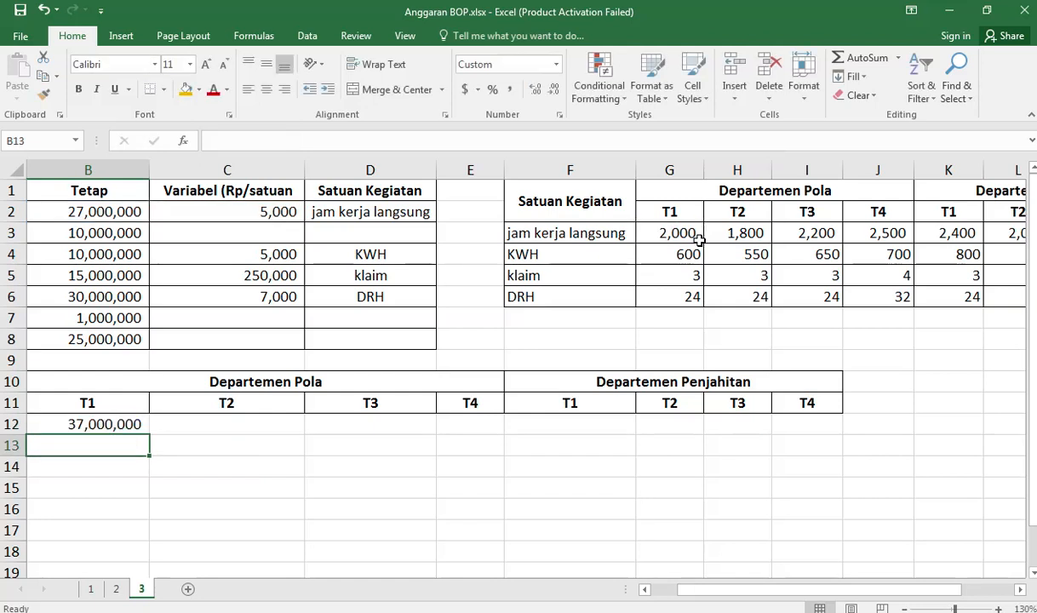
Step: Fill the B12 formula across to I12 and widen columns E, G, H and I to fit the amounts
{"action": "key", "text": "Up"}
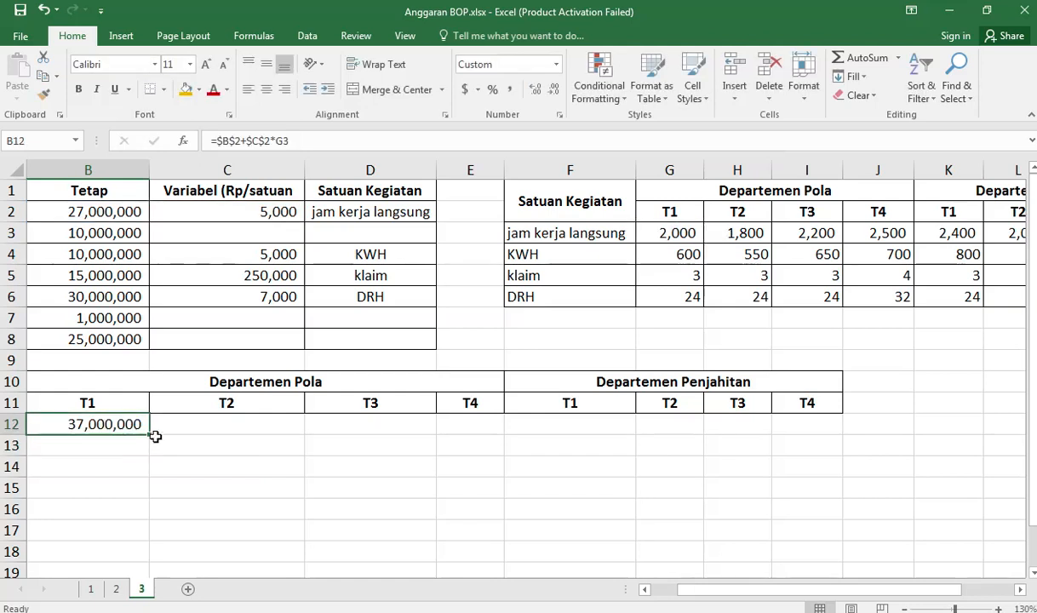
{"action": "left_click_drag", "start_coordinate": [149, 434], "coordinate": [826, 443]}
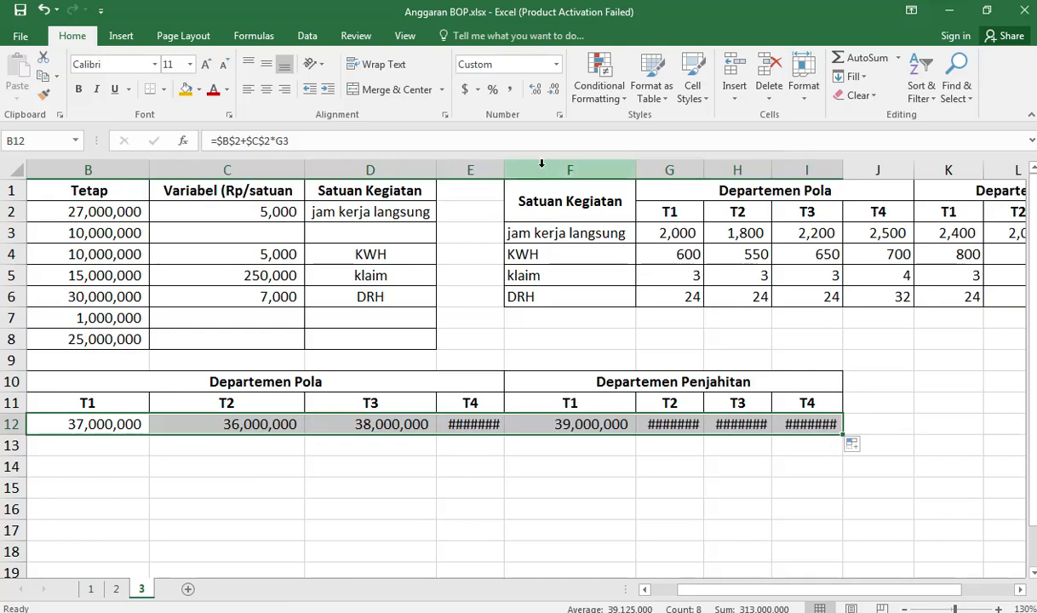
{"action": "left_click_drag", "start_coordinate": [505, 169], "coordinate": [528, 170]}
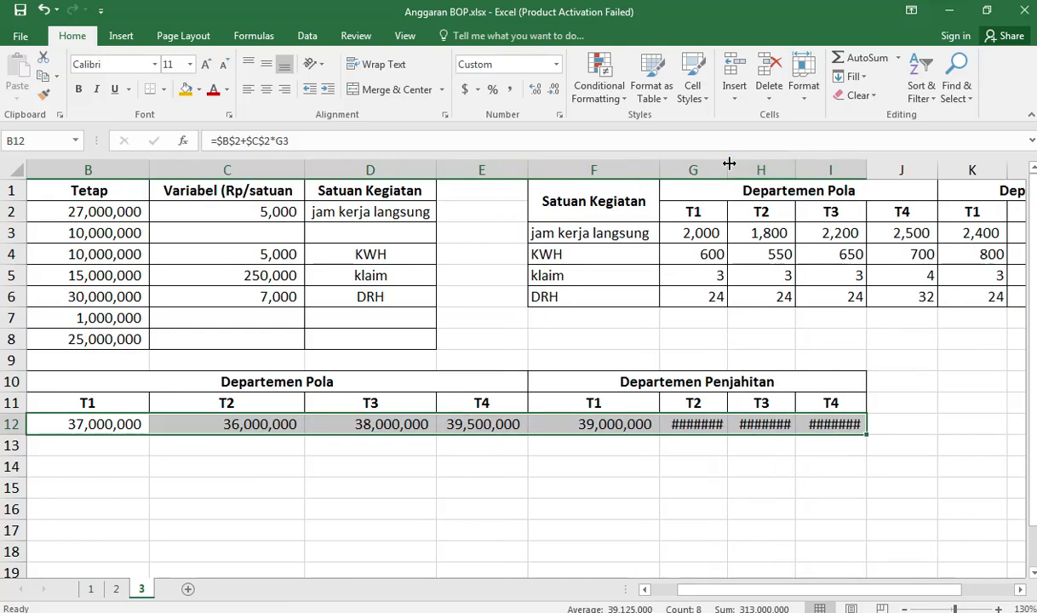
{"action": "left_click_drag", "start_coordinate": [729, 163], "coordinate": [751, 163]}
{"action": "left_click_drag", "start_coordinate": [818, 174], "coordinate": [842, 174]}
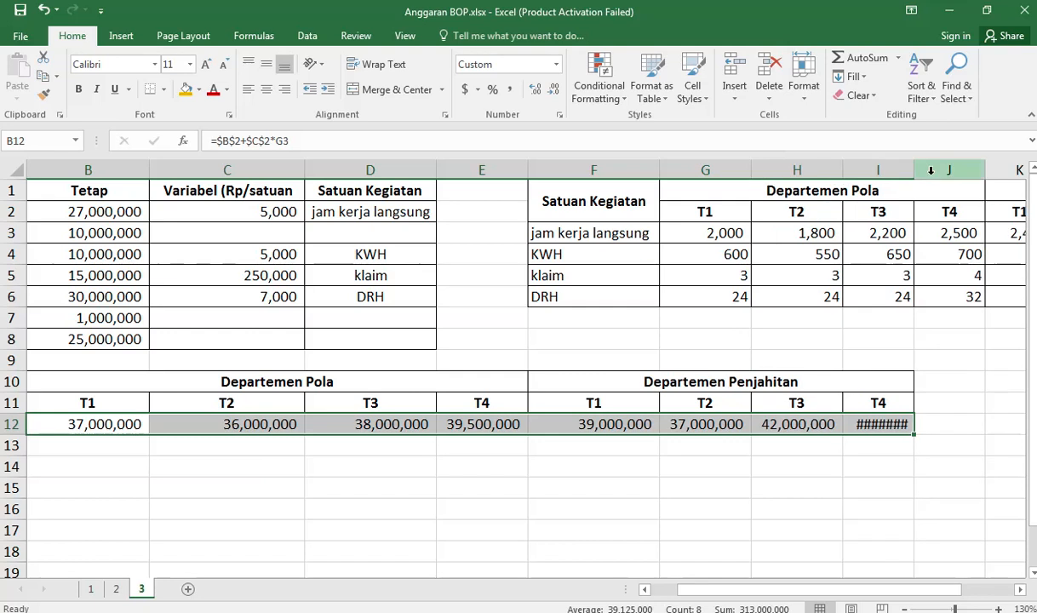
{"action": "left_click_drag", "start_coordinate": [914, 169], "coordinate": [934, 169]}
Step: Enter the Bahan Pembantu cost for Departemen Pola T1 in B13 with =B3
{"action": "left_click", "coordinate": [219, 460]}
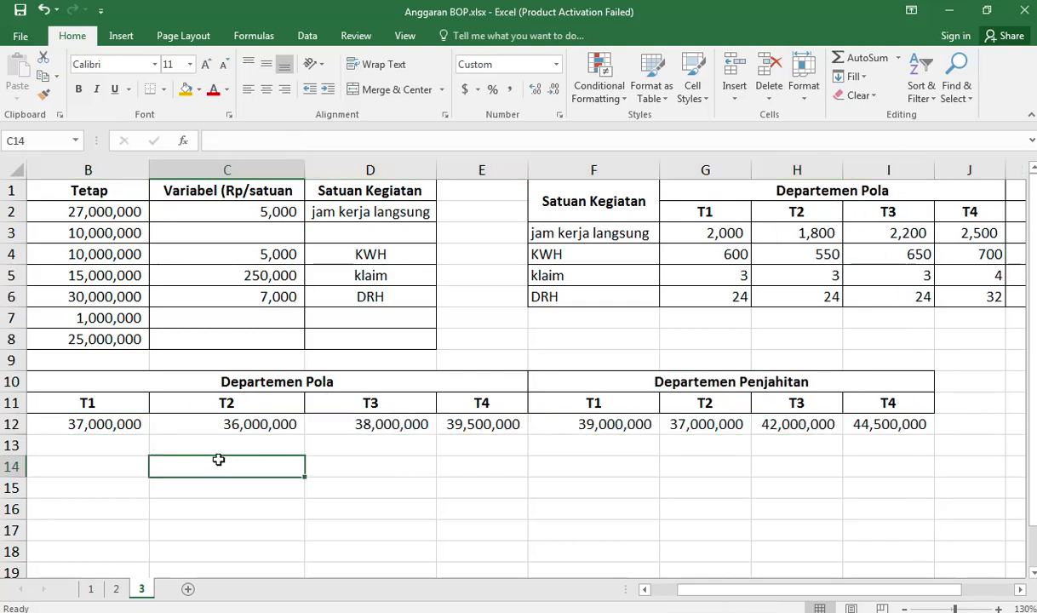
{"action": "key", "text": "Left"}
{"action": "key", "text": "Left"}
{"action": "key", "text": "Up"}
{"action": "key", "text": "Right"}
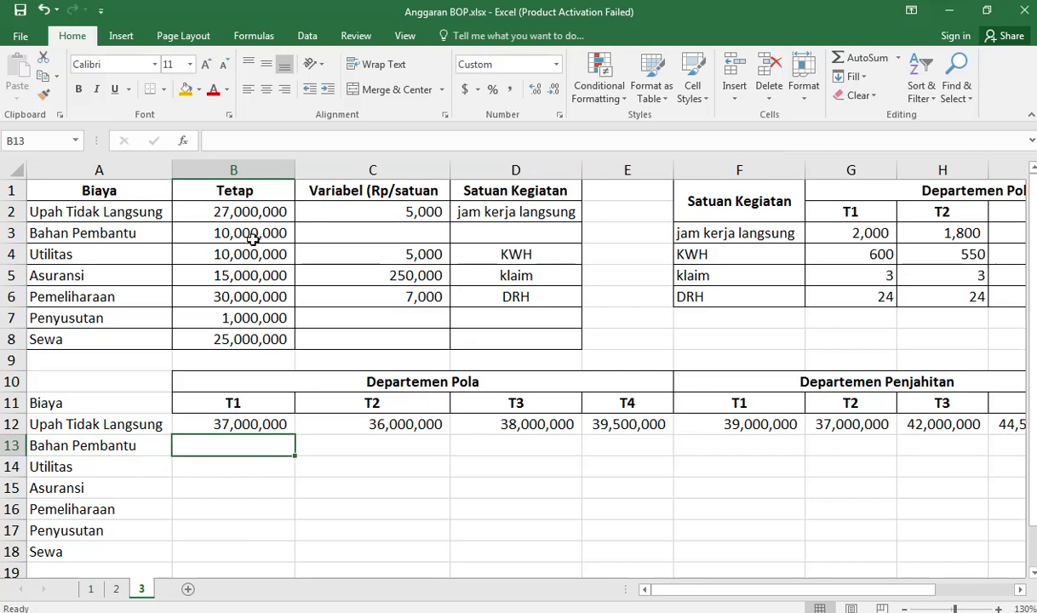
{"action": "type", "text": "="}
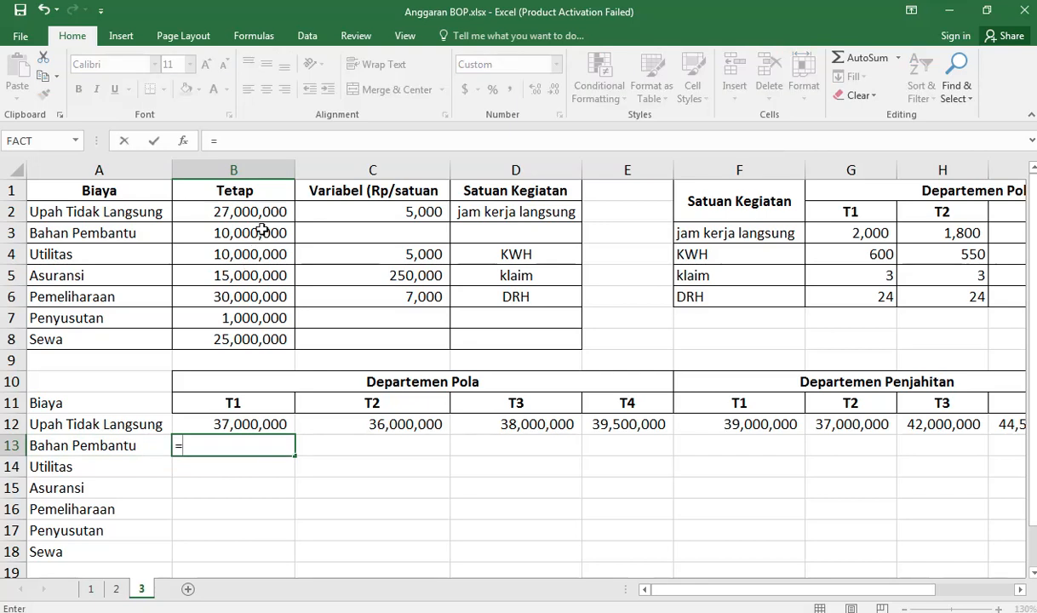
{"action": "left_click", "coordinate": [264, 234]}
{"action": "key", "text": "Return"}
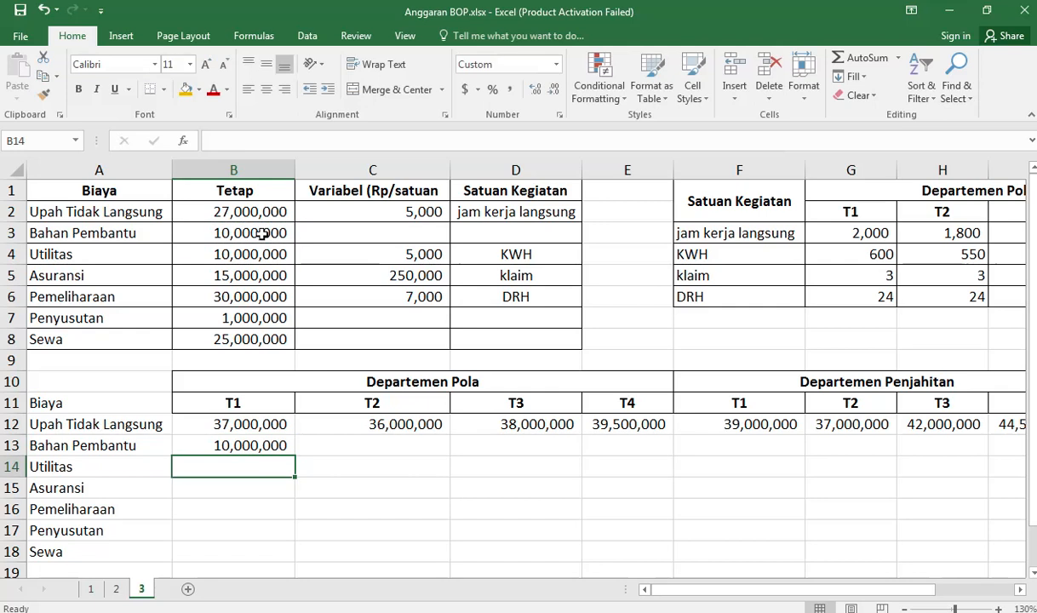
Step: Carry the Bahan Pembantu cost over to T2 in C13 with =B13
{"action": "key", "text": "Up"}
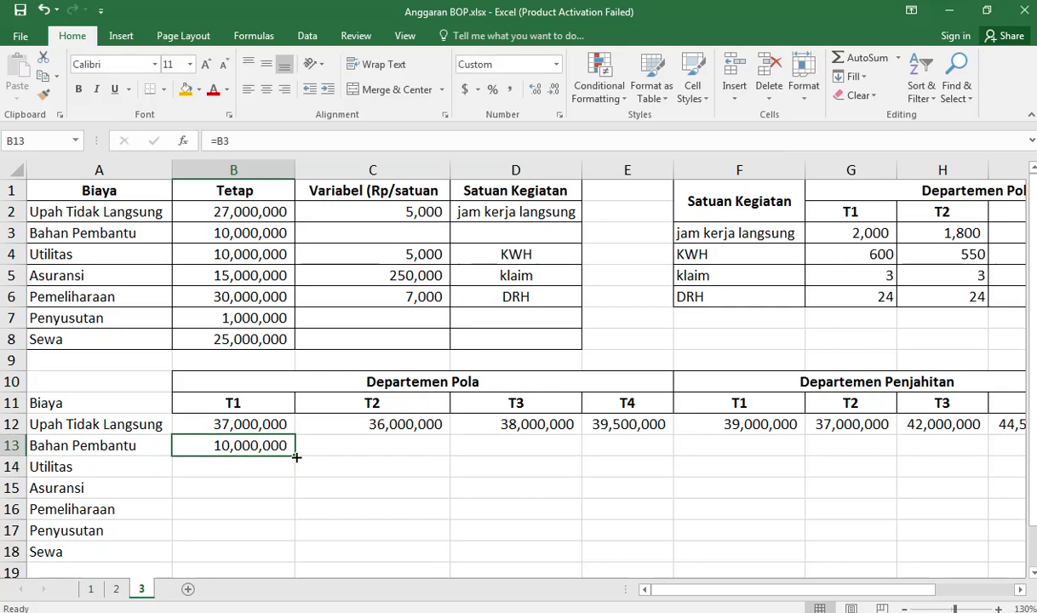
{"action": "left_click", "coordinate": [360, 446]}
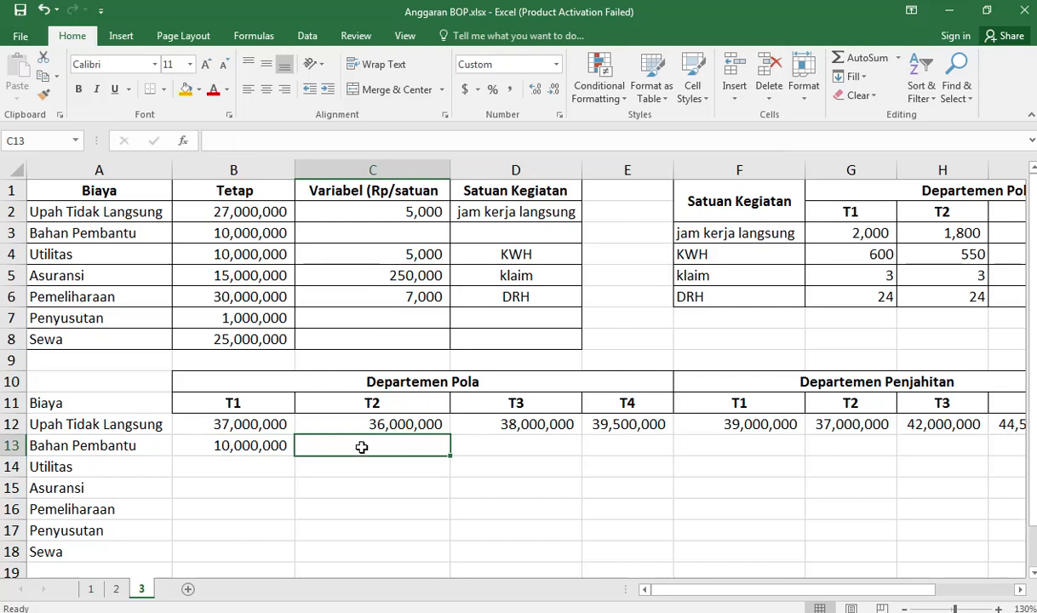
{"action": "type", "text": "="}
{"action": "key", "text": "Left"}
{"action": "key", "text": "Return"}
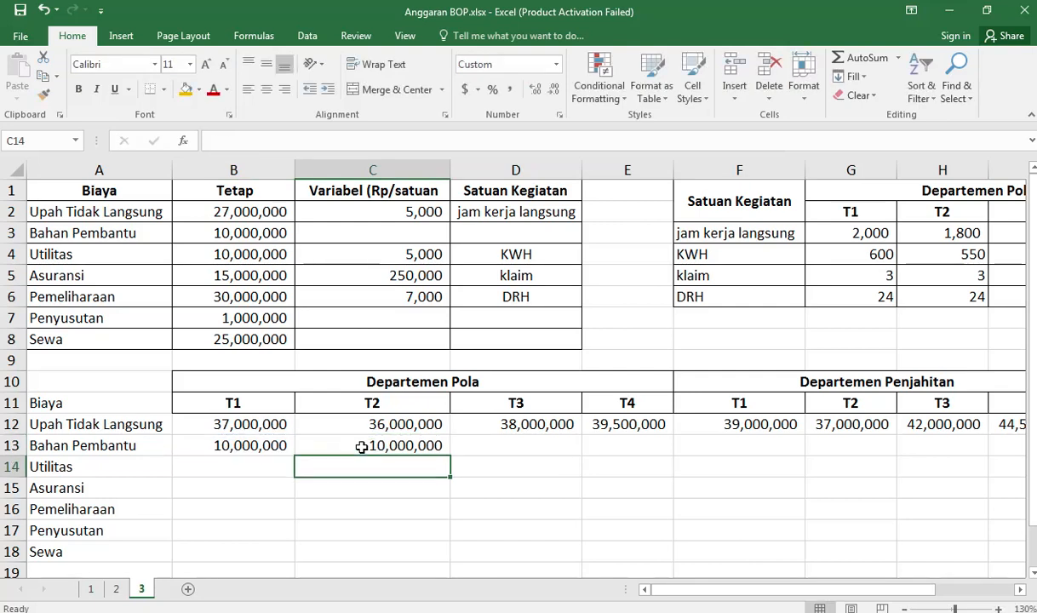
Step: Fill the Bahan Pembantu formula from C13 across to I13 for the remaining quarters of both departments
{"action": "left_click", "coordinate": [361, 447]}
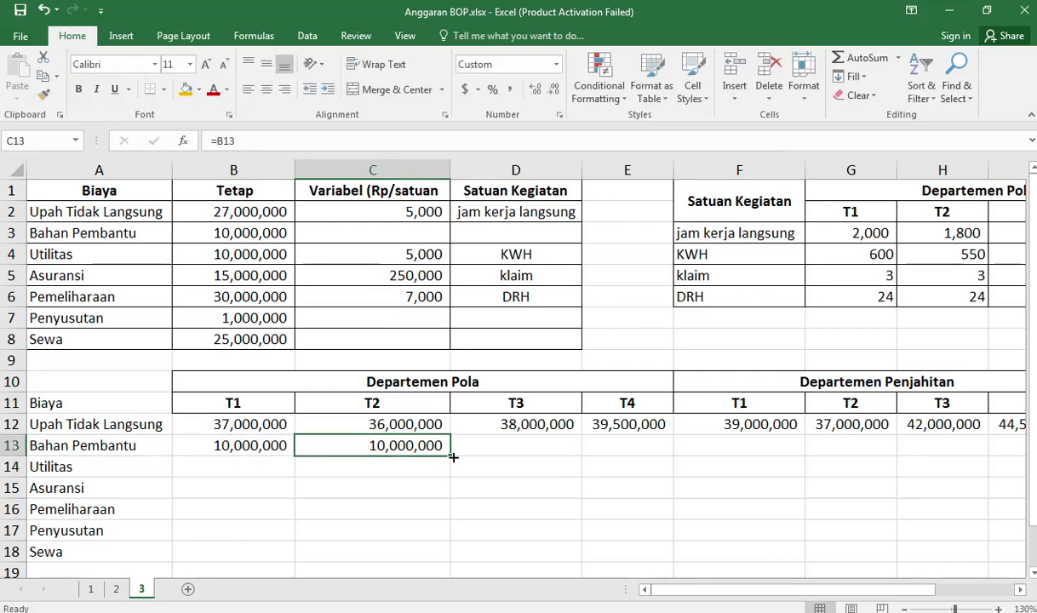
{"action": "left_click_drag", "start_coordinate": [452, 456], "coordinate": [781, 447]}
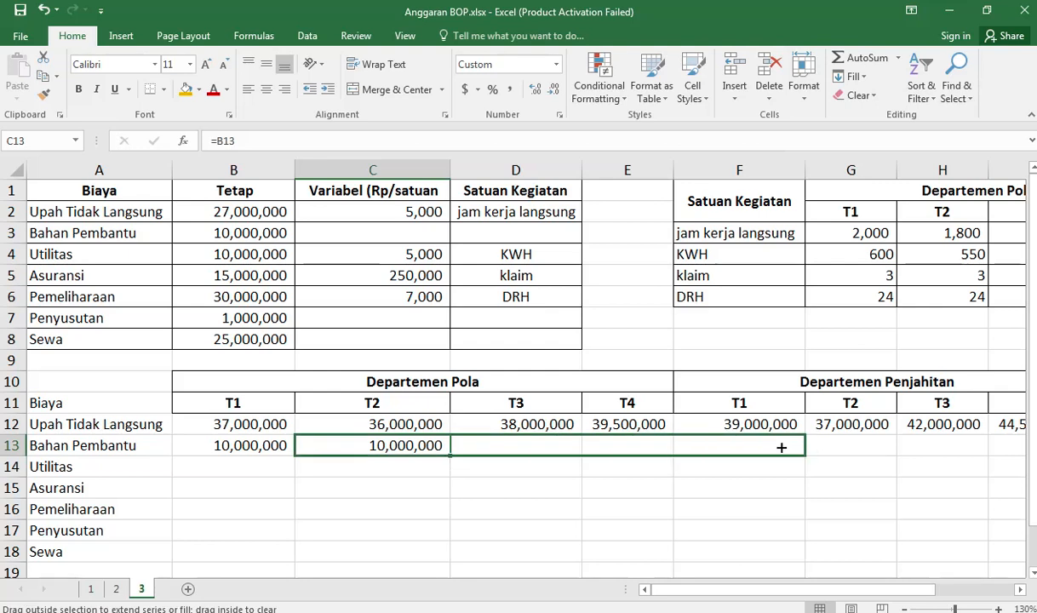
{"action": "left_click_drag", "start_coordinate": [850, 447], "coordinate": [815, 452]}
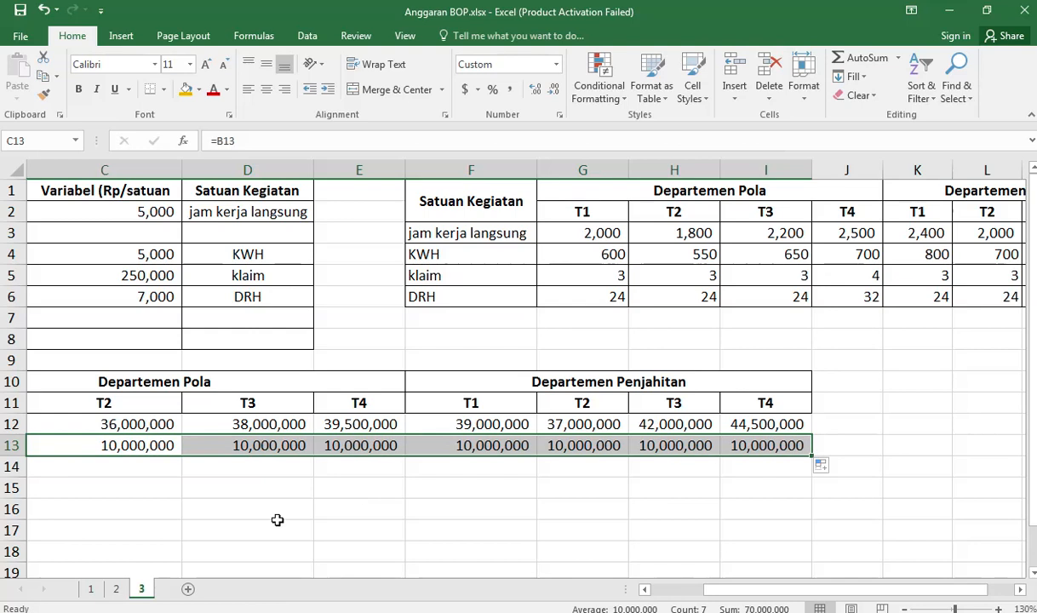
{"action": "left_click", "coordinate": [180, 450]}
{"action": "key", "text": "Left"}
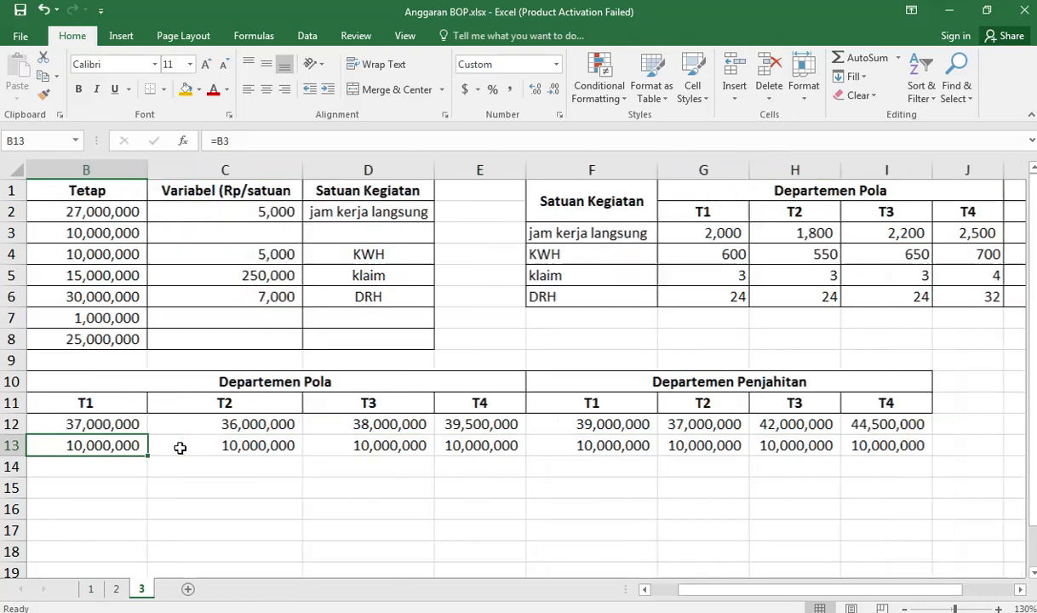
{"action": "key", "text": "Left"}
{"action": "key", "text": "Down"}
{"action": "key", "text": "Right"}
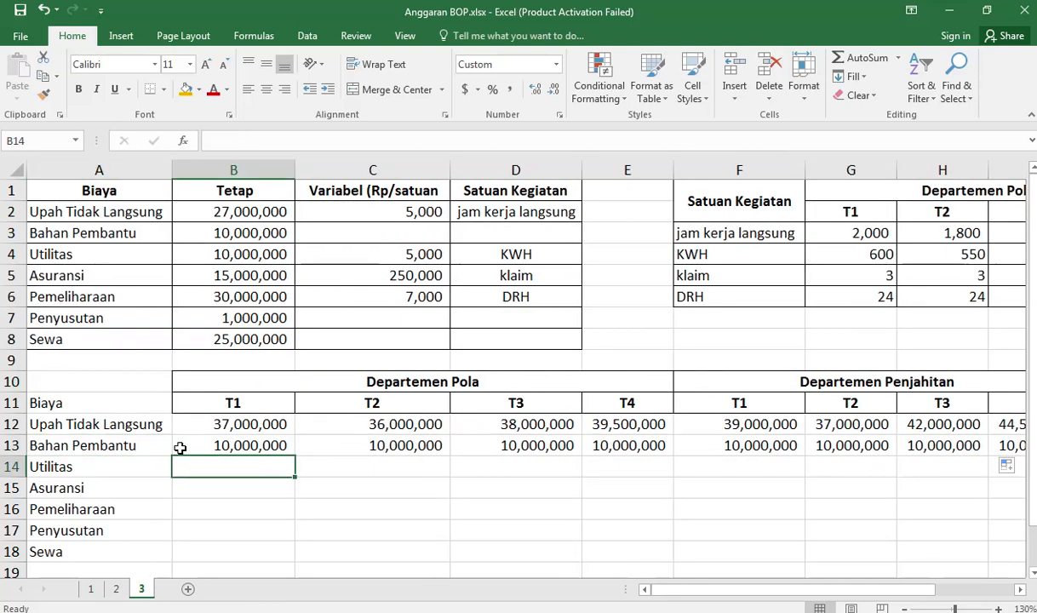
Step: Review the quarterly activity units listed for Departemen Pola and Departemen Penjahitan
{"action": "mouse_move", "coordinate": [428, 5]}
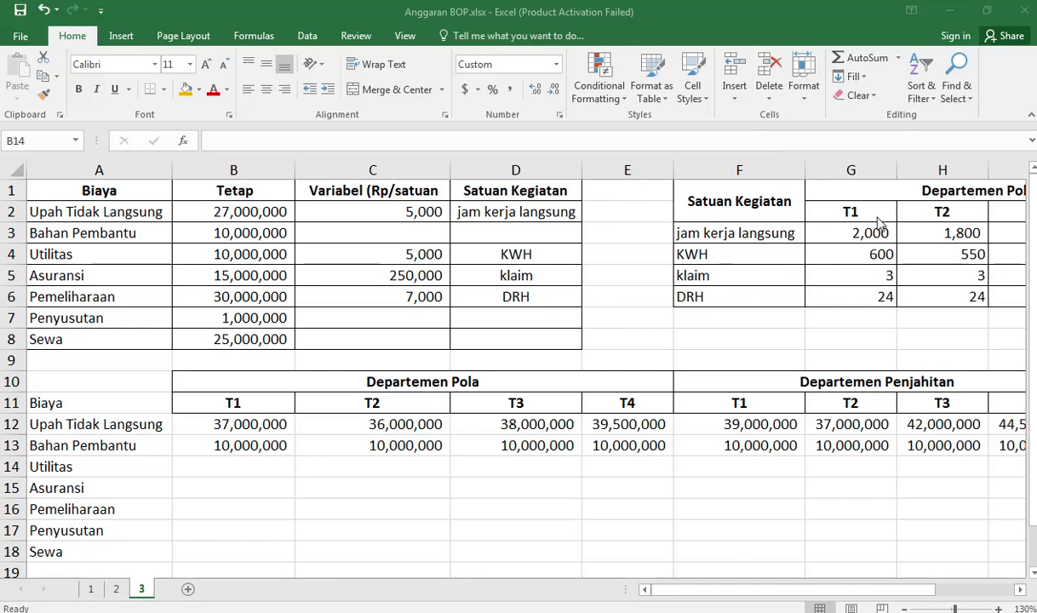
{"action": "key", "text": "Right"}
{"action": "key", "text": "Right"}
{"action": "key", "text": "Right"}
{"action": "key", "text": "Right"}
{"action": "key", "text": "Right"}
{"action": "key", "text": "Right"}
{"action": "key", "text": "Right"}
{"action": "key", "text": "Right"}
{"action": "key", "text": "Right"}
{"action": "key", "text": "Right"}
{"action": "key", "text": "Right"}
{"action": "key", "text": "Right"}
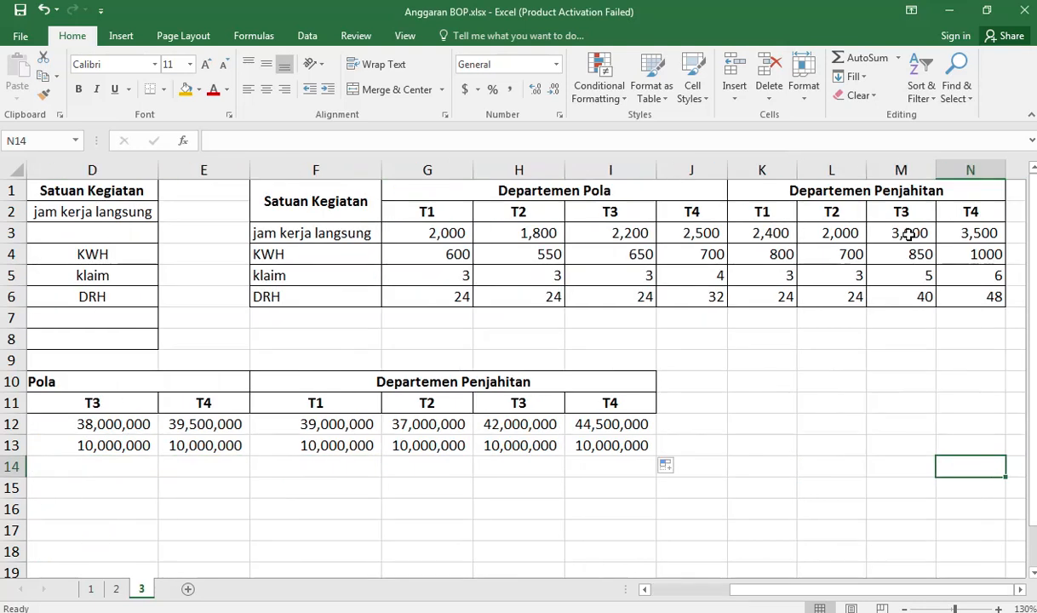
{"action": "left_click", "coordinate": [779, 232]}
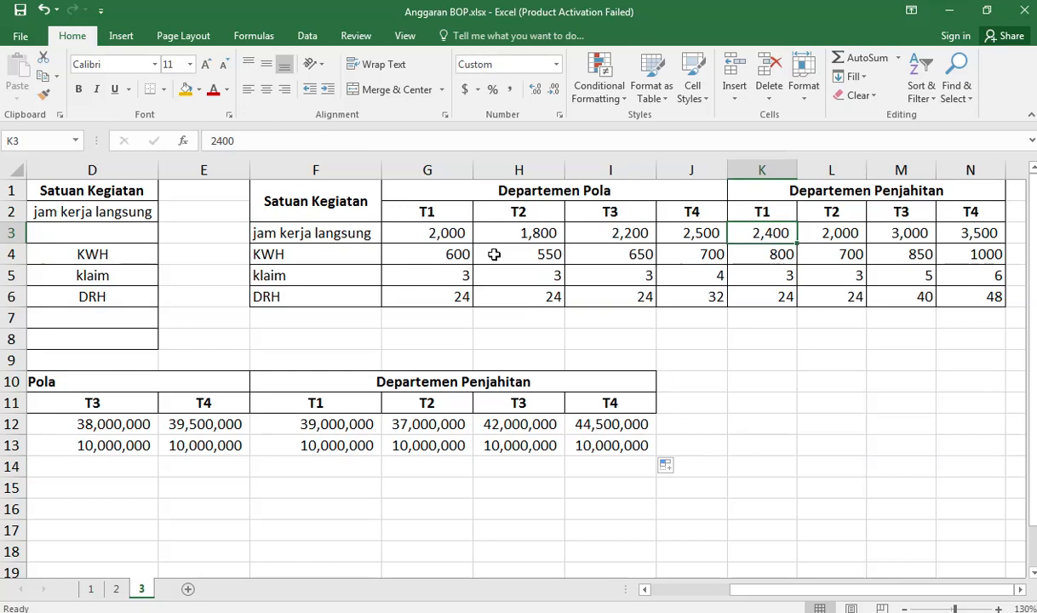
{"action": "key", "text": "Left"}
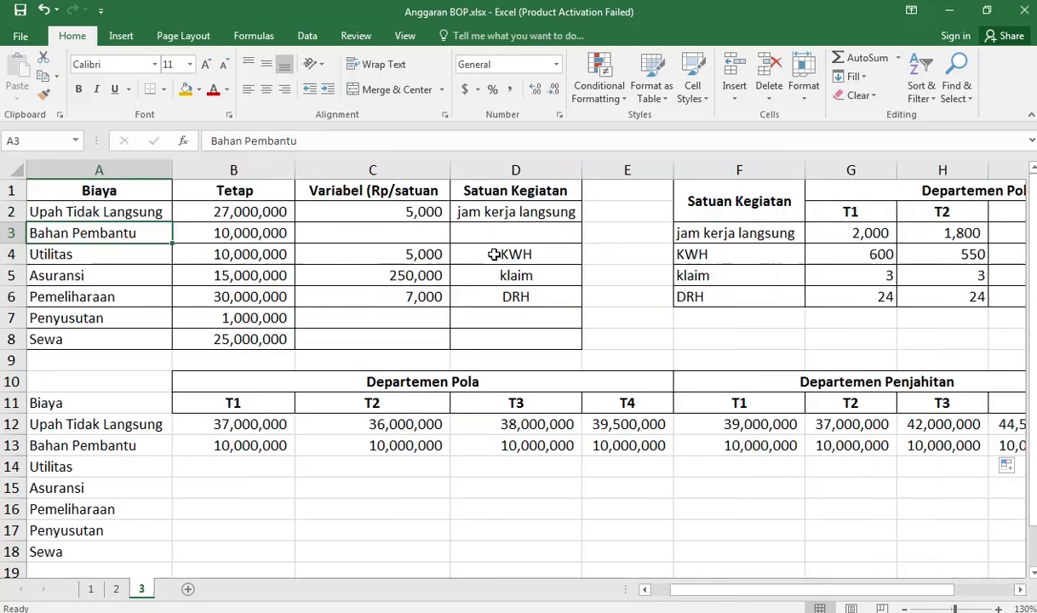
{"action": "key", "text": "Home"}
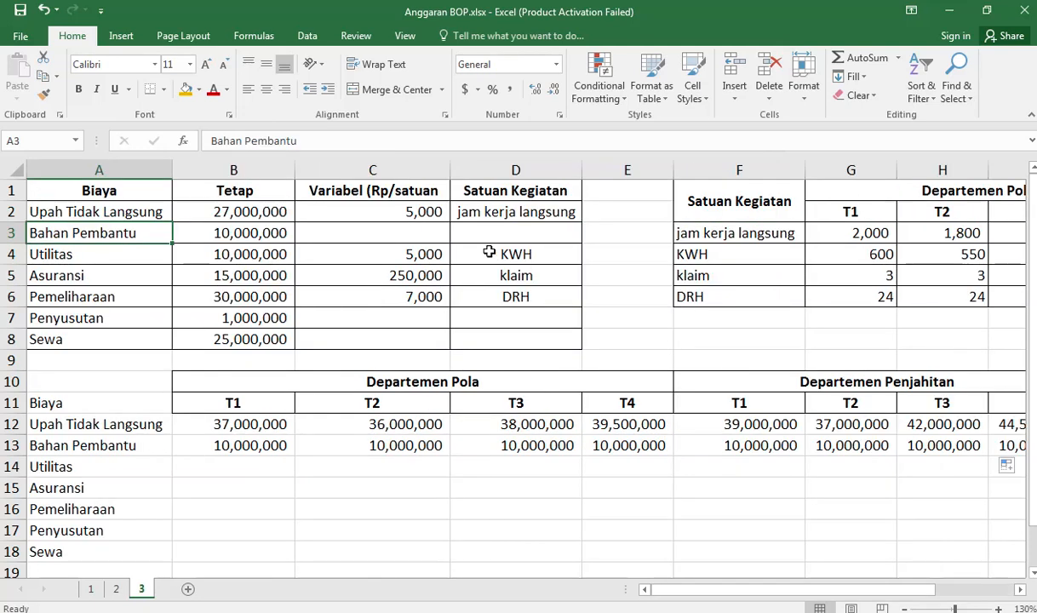
Step: Delete row 10 with the Departemen Pola and Departemen Penjahitan headings from the budget table
{"action": "left_click", "coordinate": [12, 381]}
{"action": "right_click", "coordinate": [11, 382]}
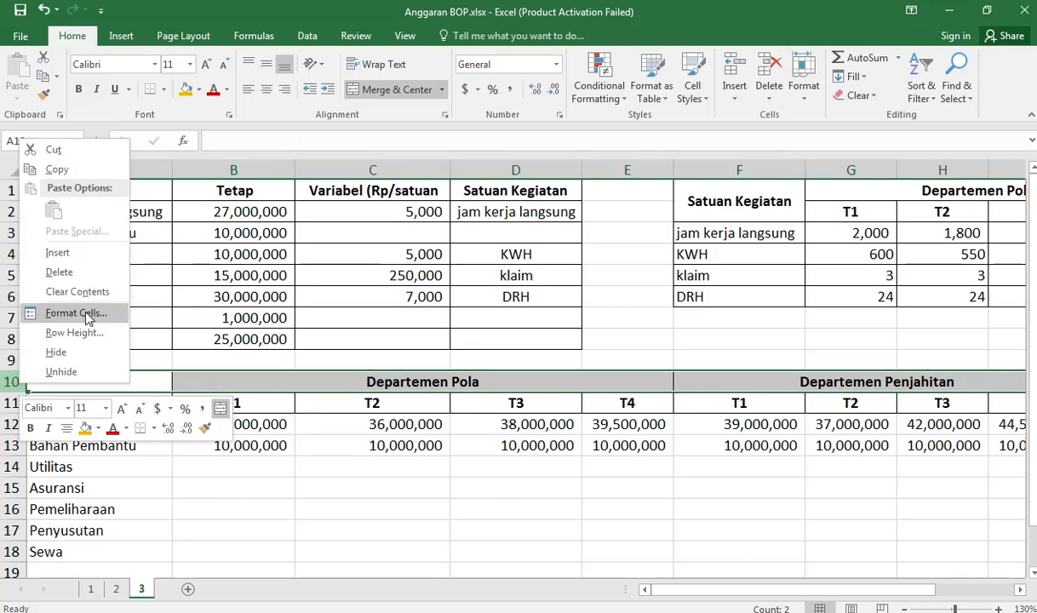
{"action": "left_click", "coordinate": [76, 273]}
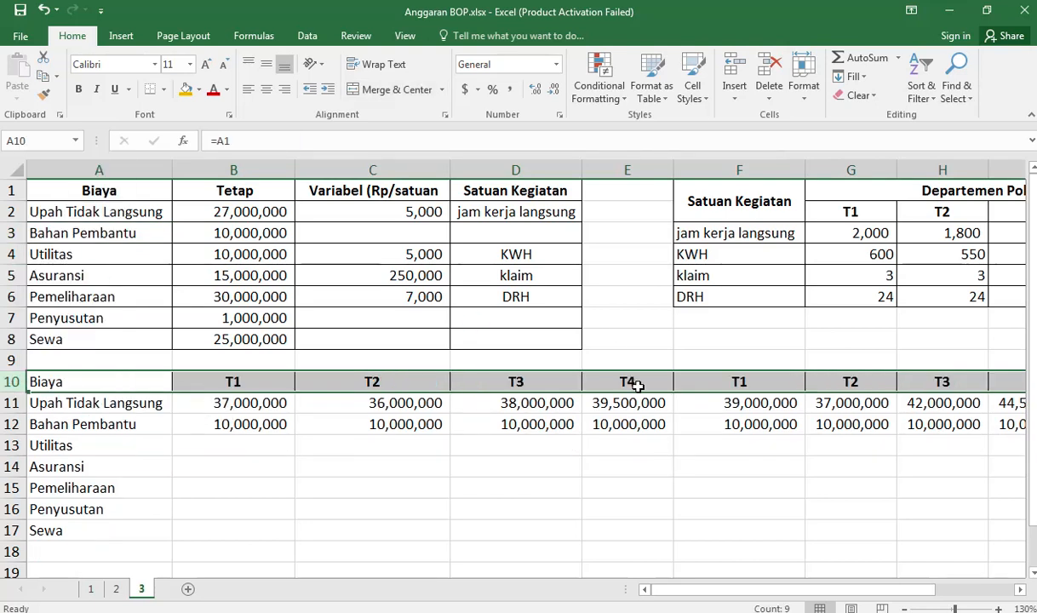
Step: Delete the cells E10:J12 from the budget table, shifting the remaining cells left
{"action": "left_click_drag", "start_coordinate": [629, 380], "coordinate": [851, 425]}
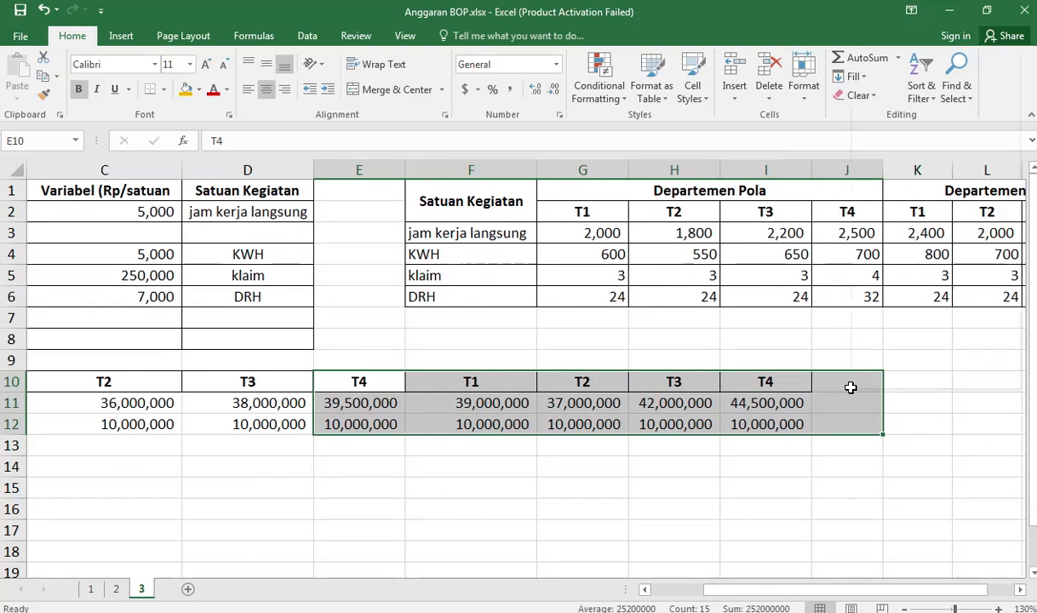
{"action": "right_click", "coordinate": [852, 388]}
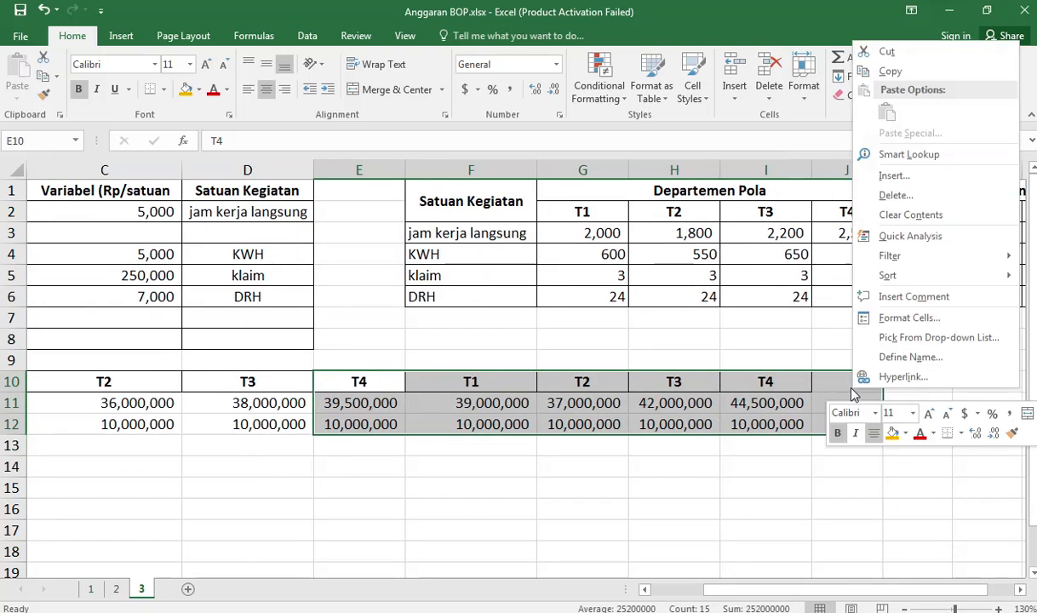
{"action": "left_click", "coordinate": [894, 196]}
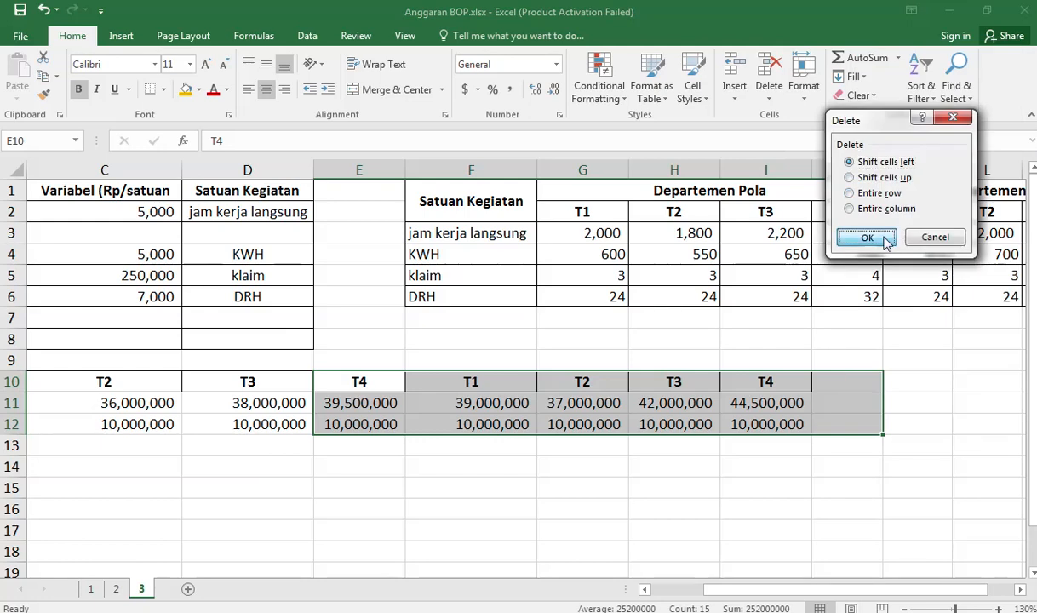
{"action": "left_click", "coordinate": [871, 237]}
Step: Copy the T4 heading from J2 into E10 to complete the quarter headings
{"action": "left_click", "coordinate": [285, 384]}
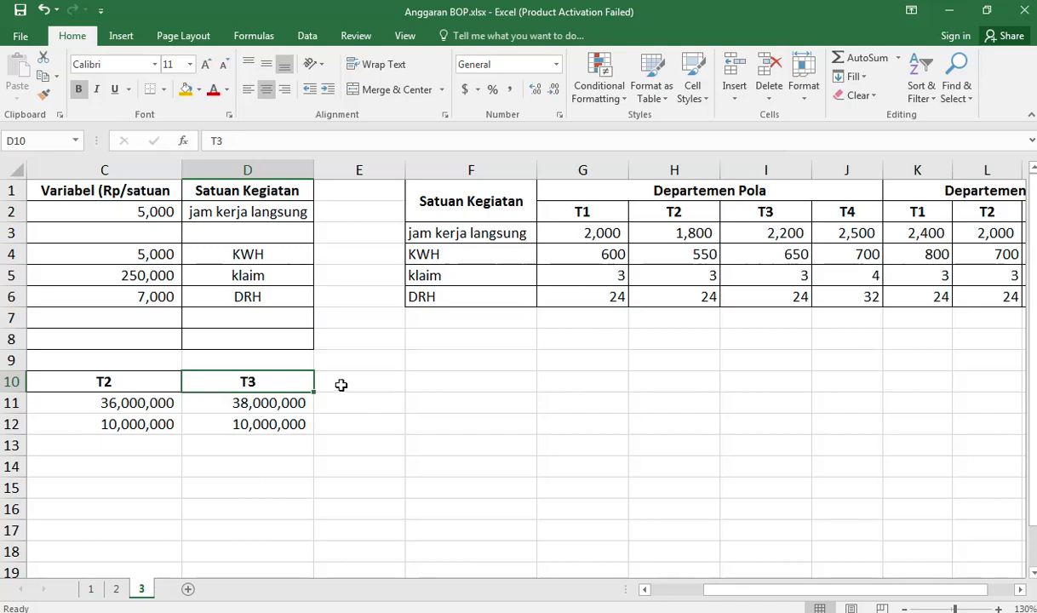
{"action": "left_click", "coordinate": [850, 213]}
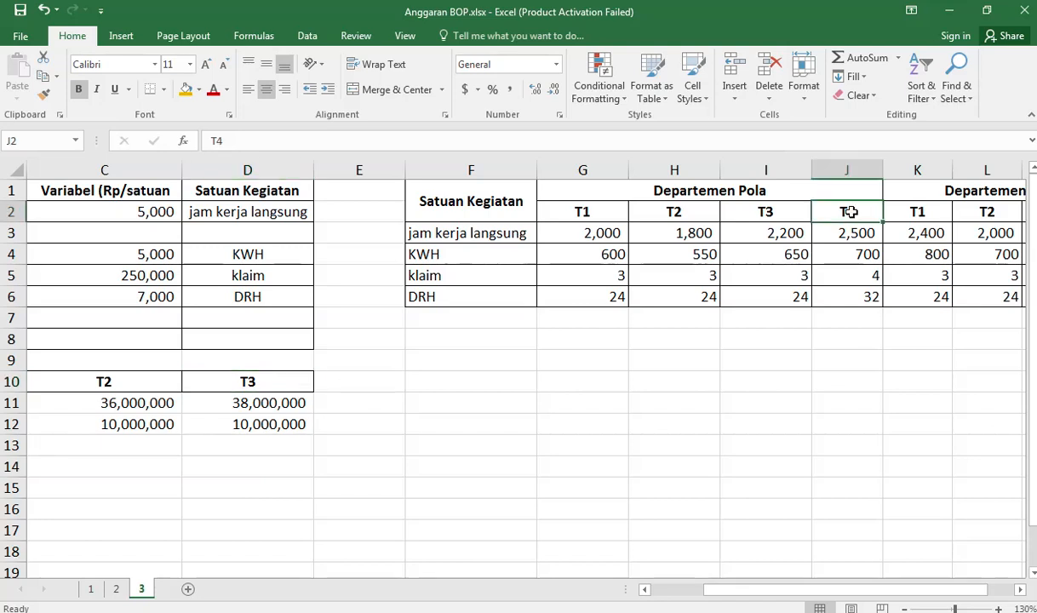
{"action": "key", "text": "ctrl+c"}
{"action": "left_click", "coordinate": [366, 385]}
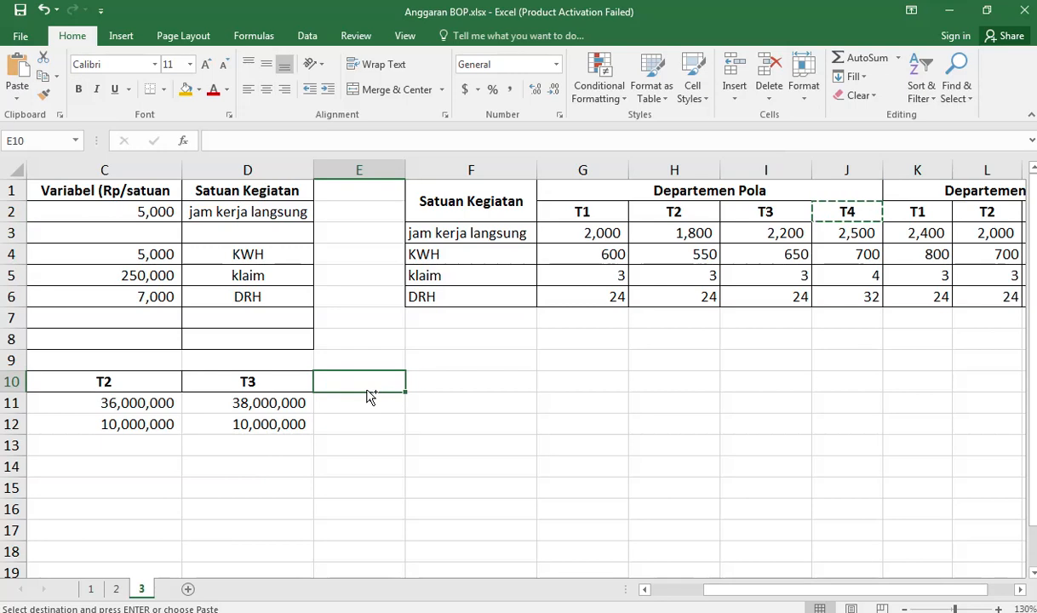
{"action": "key", "text": "ctrl+v"}
Step: Extend the Upah Tidak Langsung formula in B11 to =$B$2+$C$2*(G3+ so that a second department's hours can be added
{"action": "left_click", "coordinate": [116, 402]}
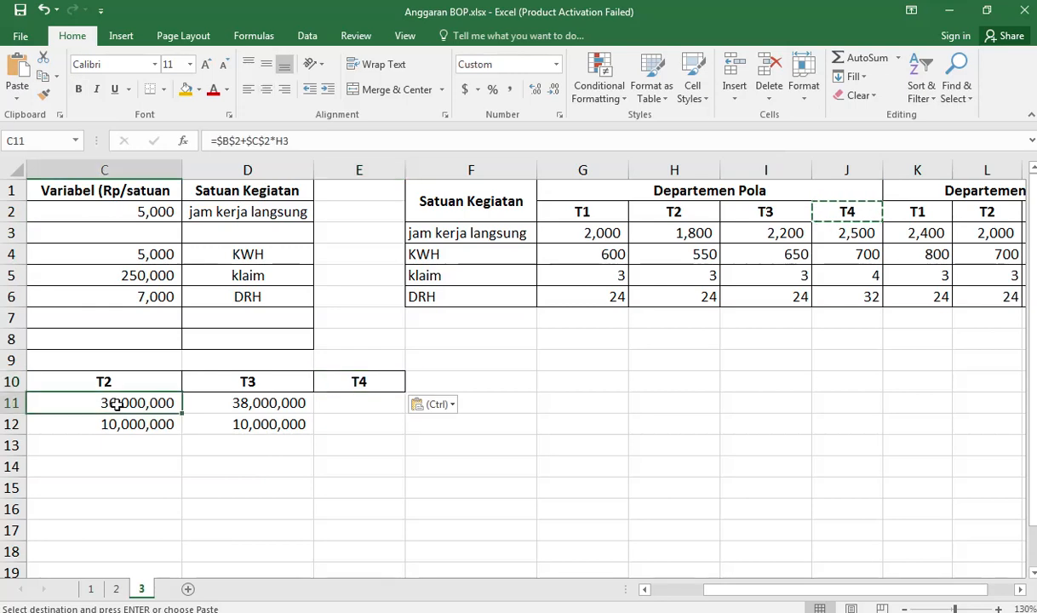
{"action": "key", "text": "Left"}
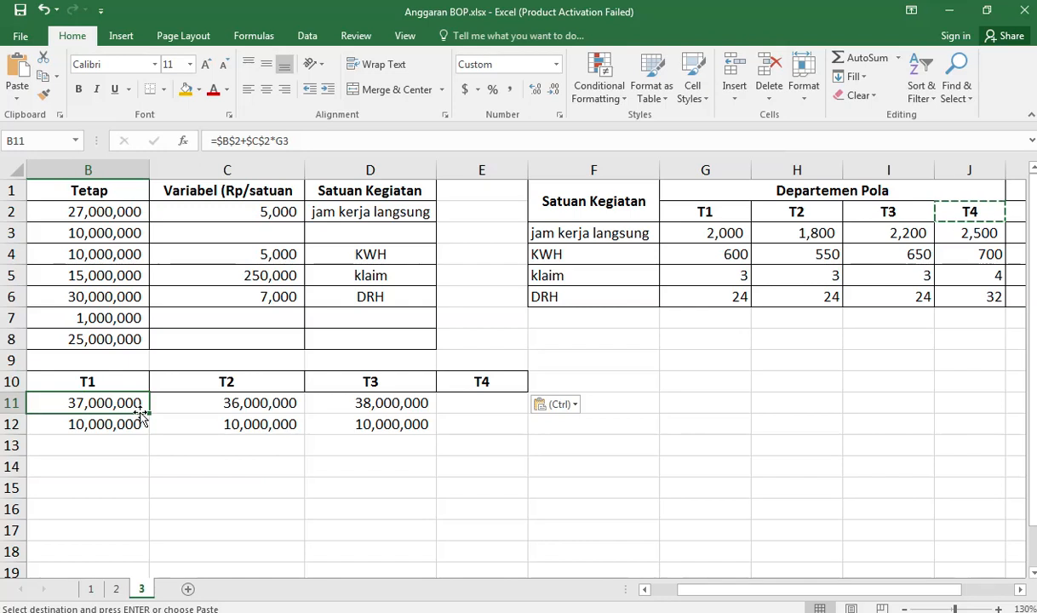
{"action": "key", "text": "Left"}
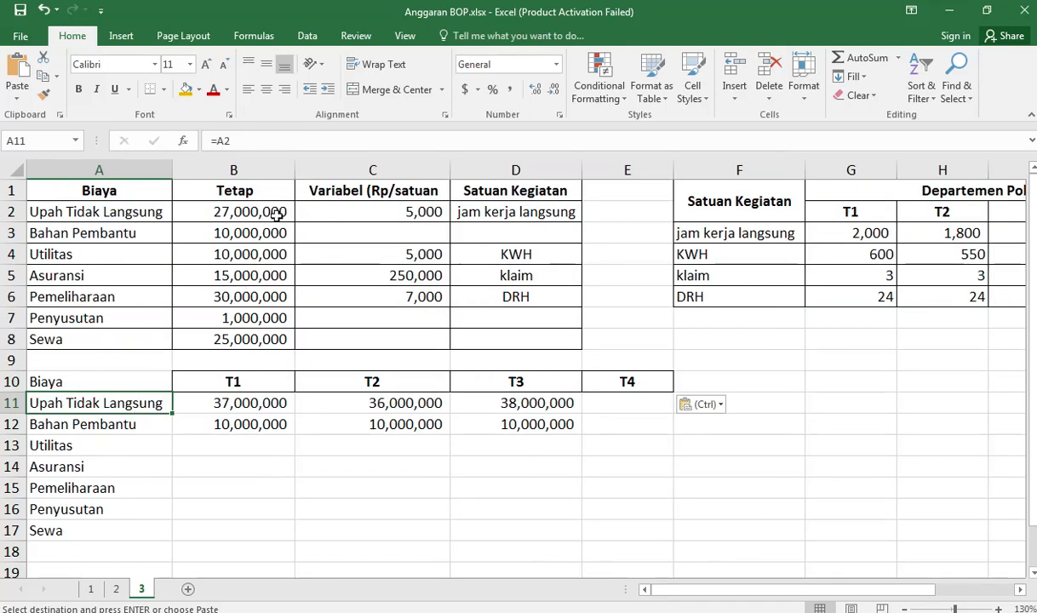
{"action": "left_click", "coordinate": [261, 406]}
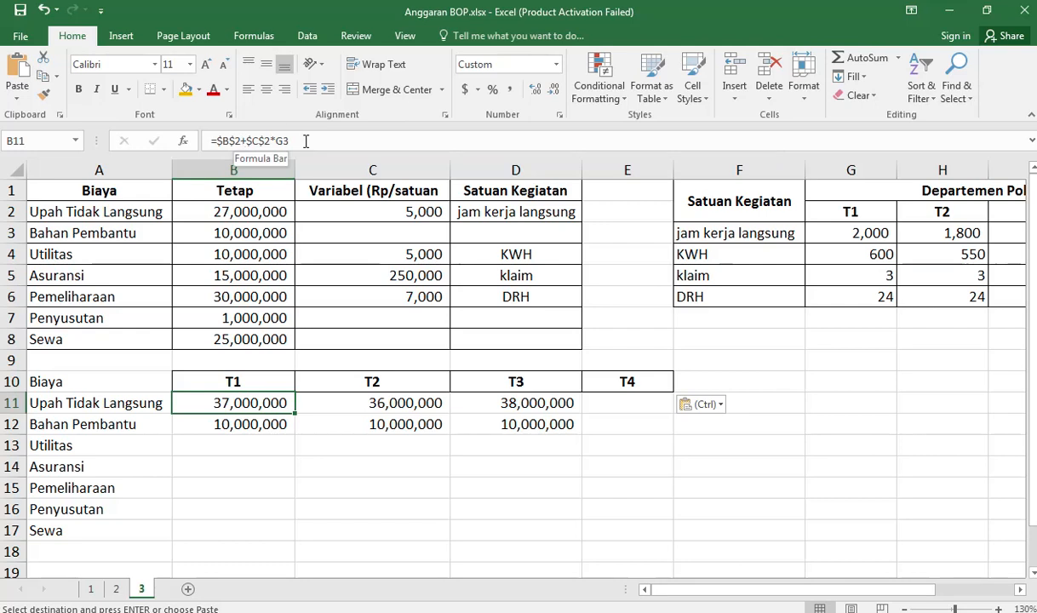
{"action": "left_click", "coordinate": [292, 142]}
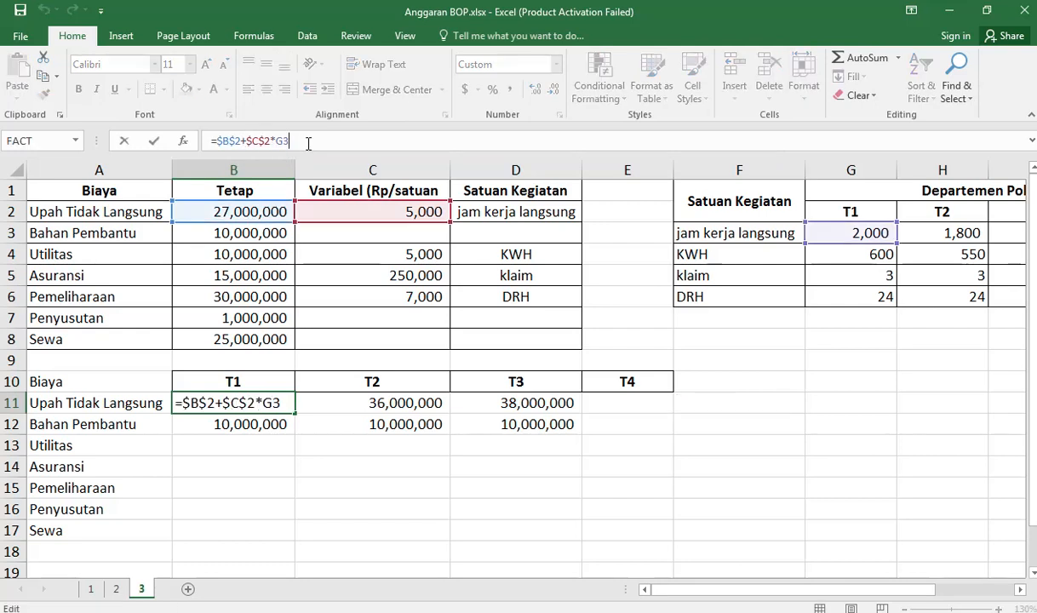
{"action": "type", "text": "+"}
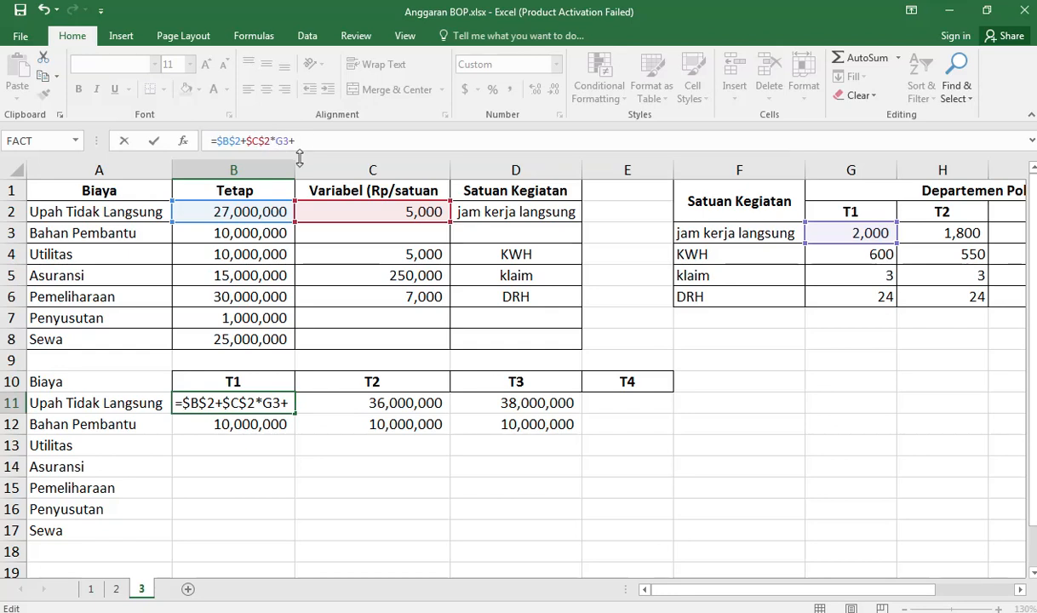
{"action": "key", "text": "Left"}
{"action": "key", "text": "Left"}
{"action": "key", "text": "Left"}
{"action": "type", "text": "("}
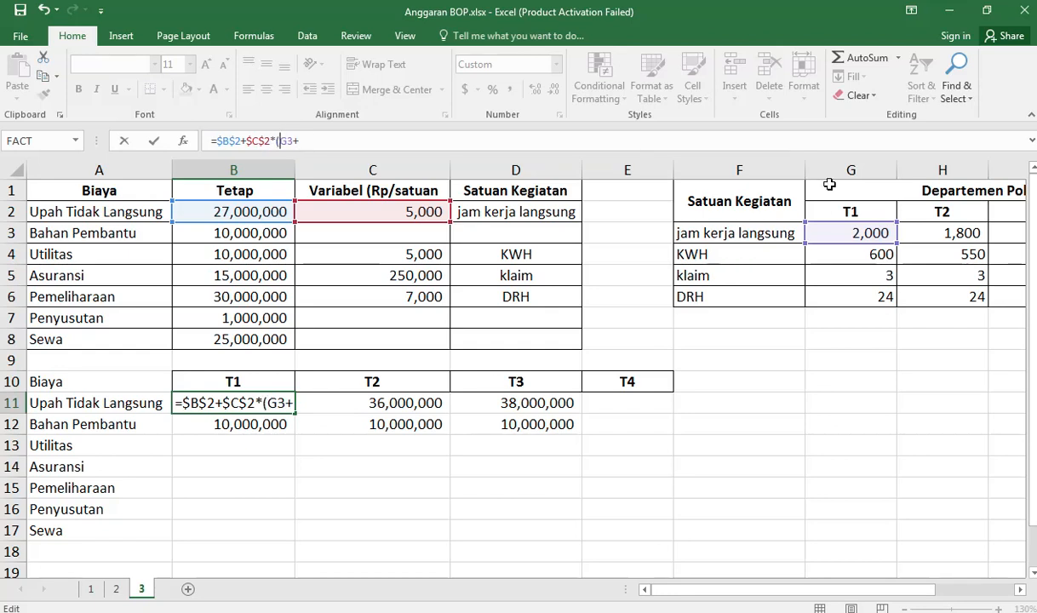
Step: Try to add the Departemen Penjahitan T1 hours in K3 to the B11 formula
{"action": "left_click", "coordinate": [911, 228]}
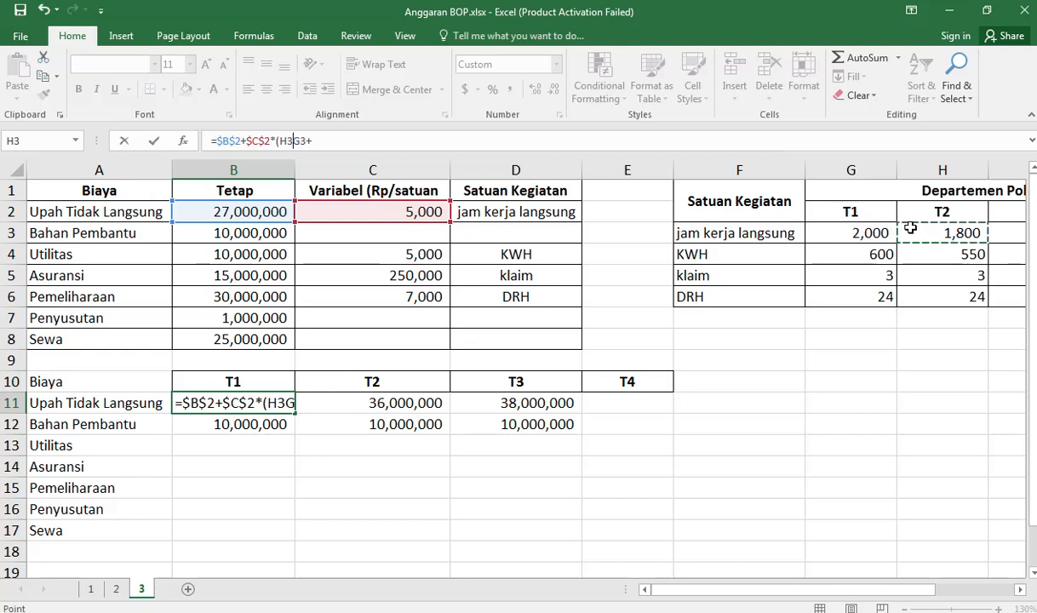
{"action": "key", "text": "Right"}
{"action": "key", "text": "Right"}
{"action": "key", "text": "Right"}
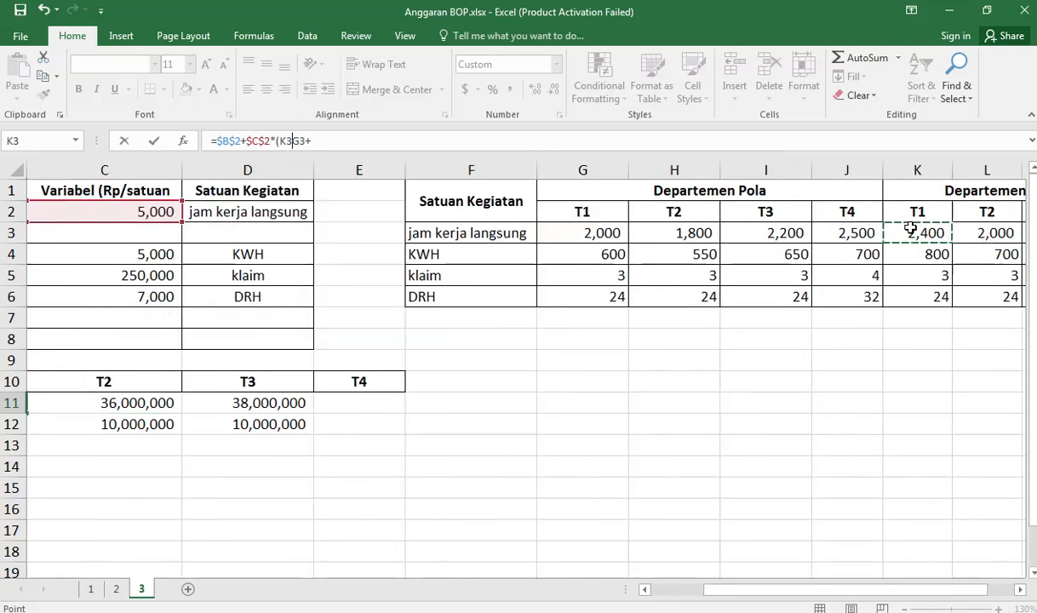
{"action": "type", "text": ")"}
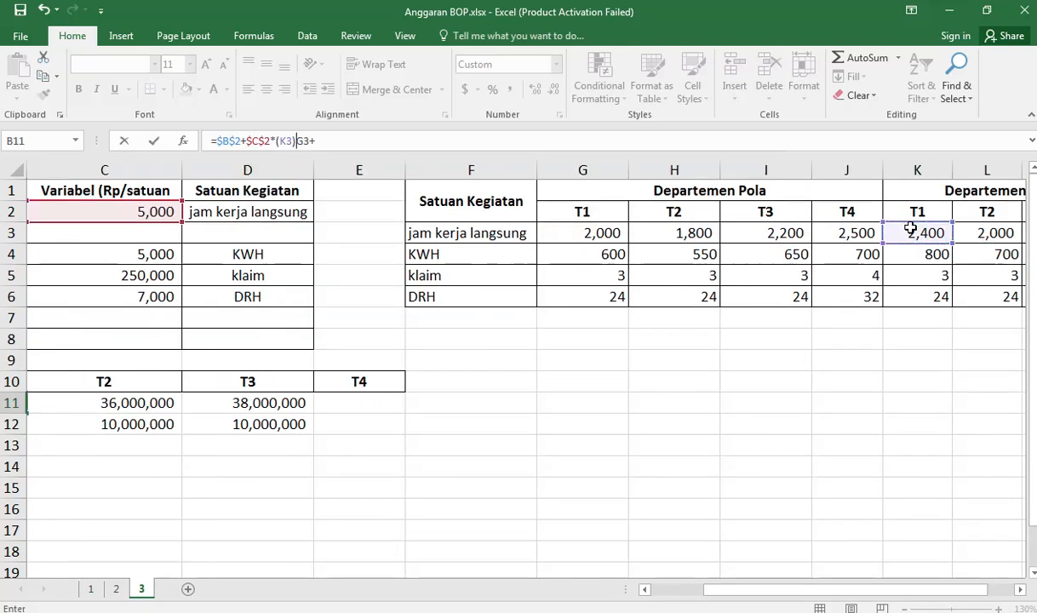
{"action": "key", "text": "BackSpace"}
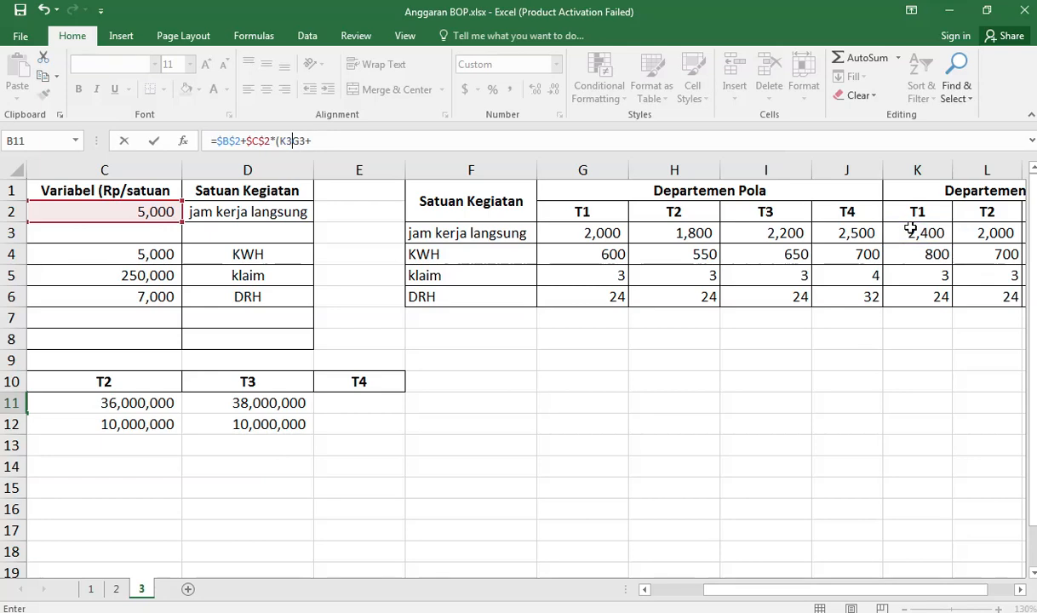
{"action": "key", "text": "Return"}
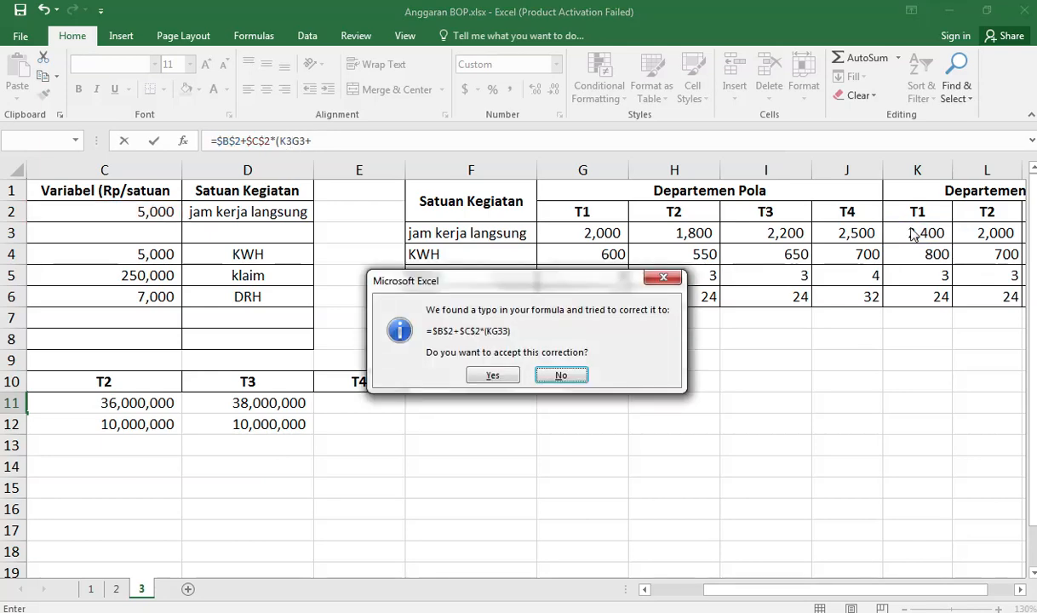
{"action": "left_click", "coordinate": [549, 375]}
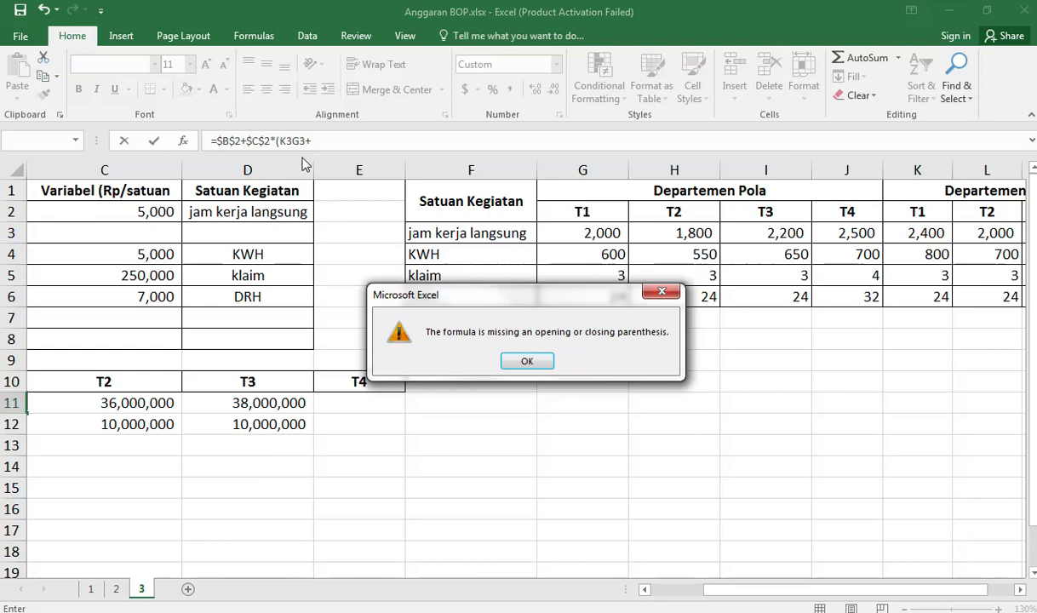
{"action": "left_click", "coordinate": [527, 361]}
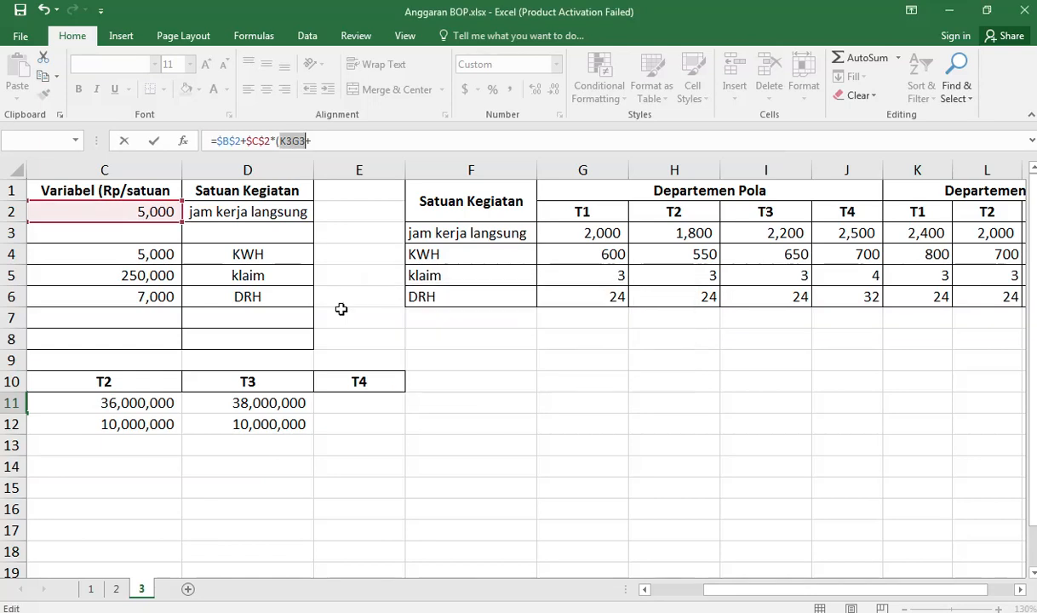
Step: Correct the Upah Tidak Langsung T1 formula in B11 to =$B$2+$C$2*(G3+K3)
{"action": "left_click", "coordinate": [302, 140]}
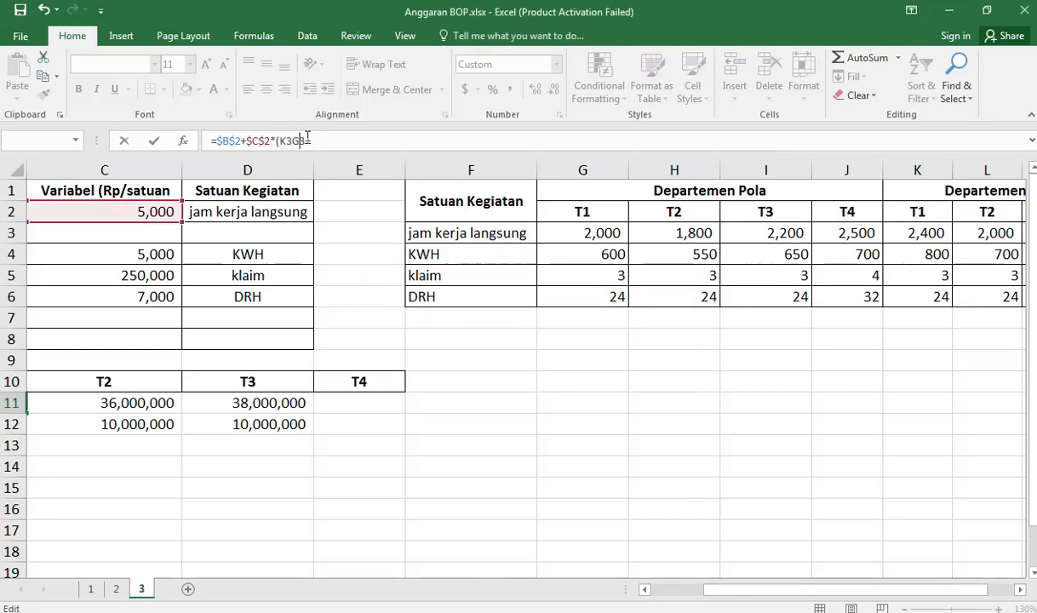
{"action": "key", "text": "BackSpace"}
{"action": "key", "text": "BackSpace"}
{"action": "key", "text": "BackSpace"}
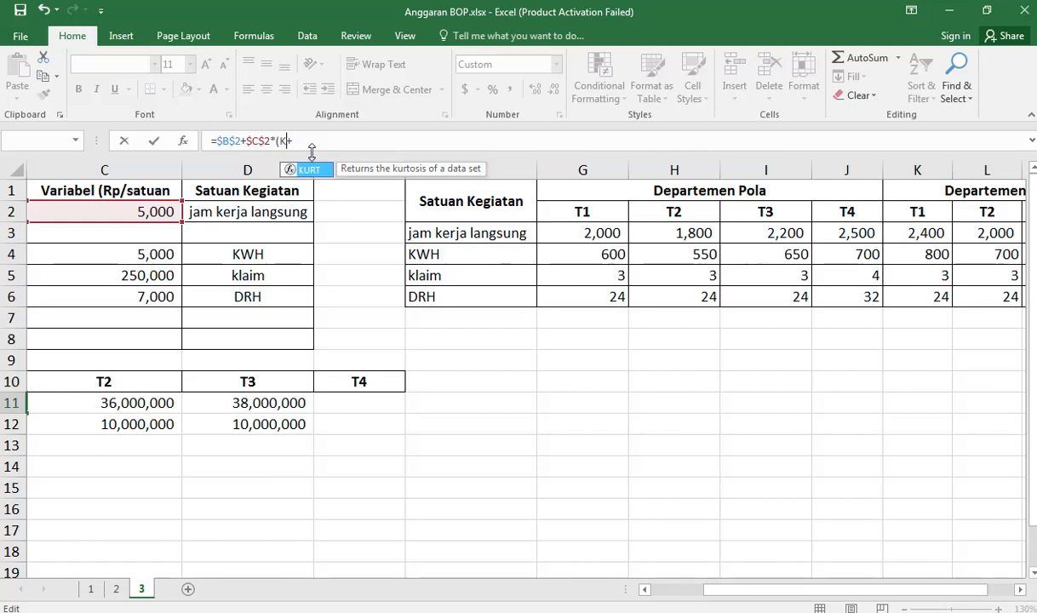
{"action": "key", "text": "BackSpace"}
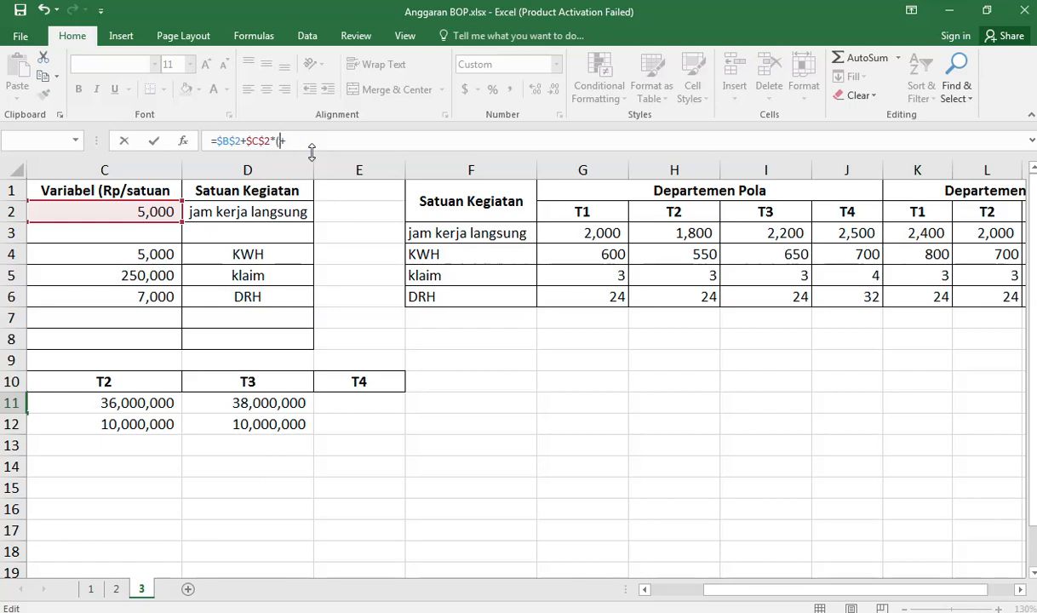
{"action": "left_click", "coordinate": [603, 233]}
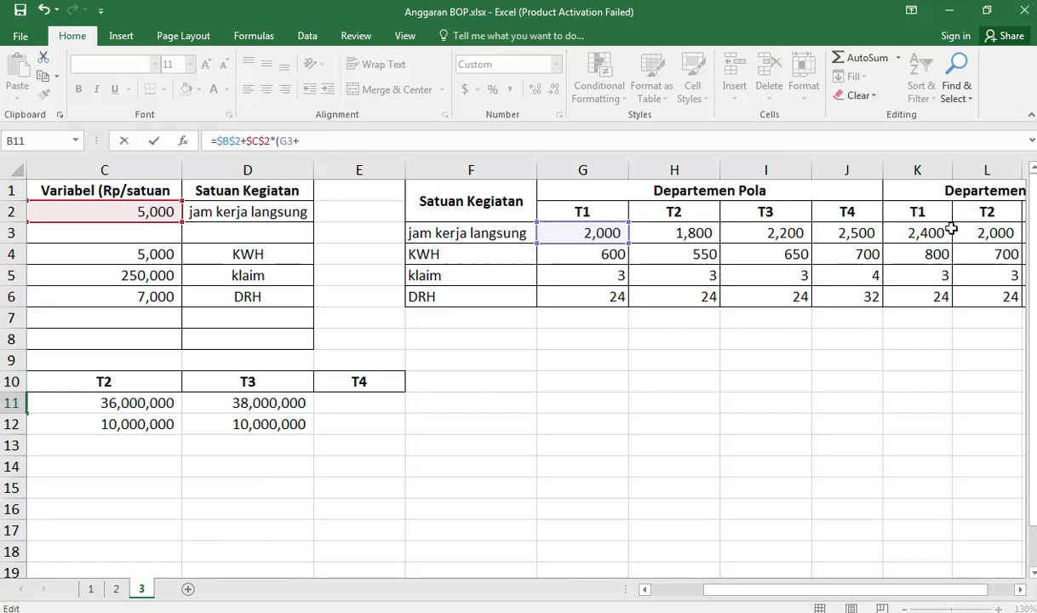
{"action": "left_click", "coordinate": [902, 230]}
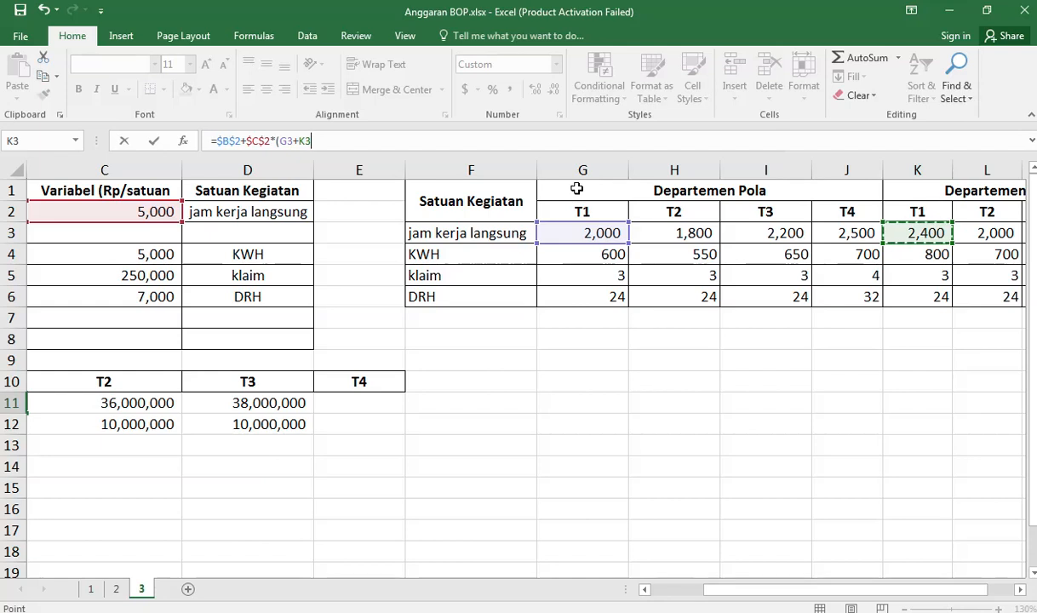
{"action": "type", "text": ")"}
{"action": "key", "text": "Return"}
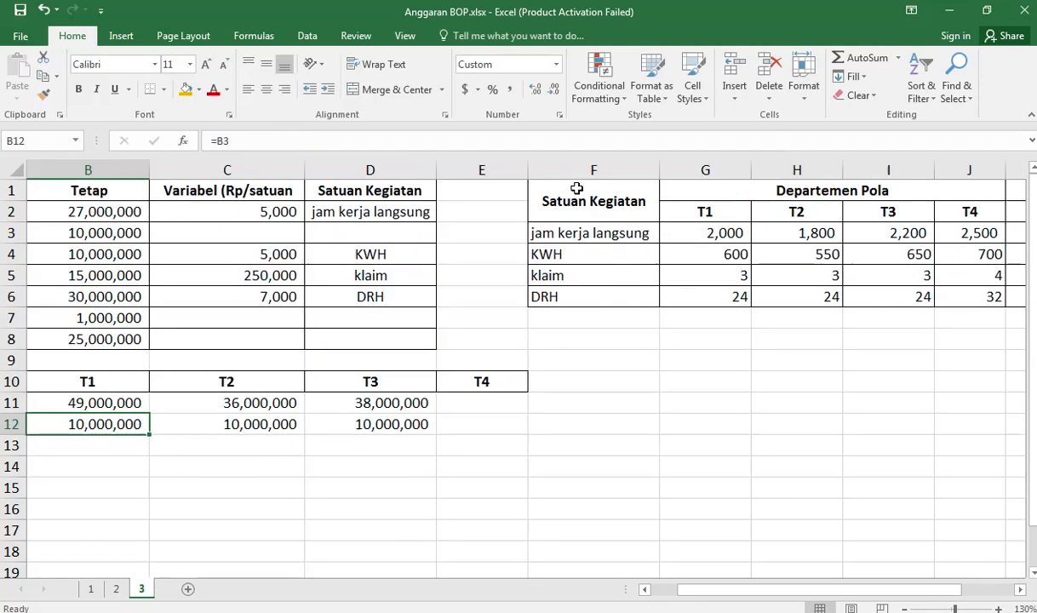
Step: Fill the Upah Tidak Langsung formula from B11 across to E11 for T2 to T4, and review its source cells
{"action": "key", "text": "Up"}
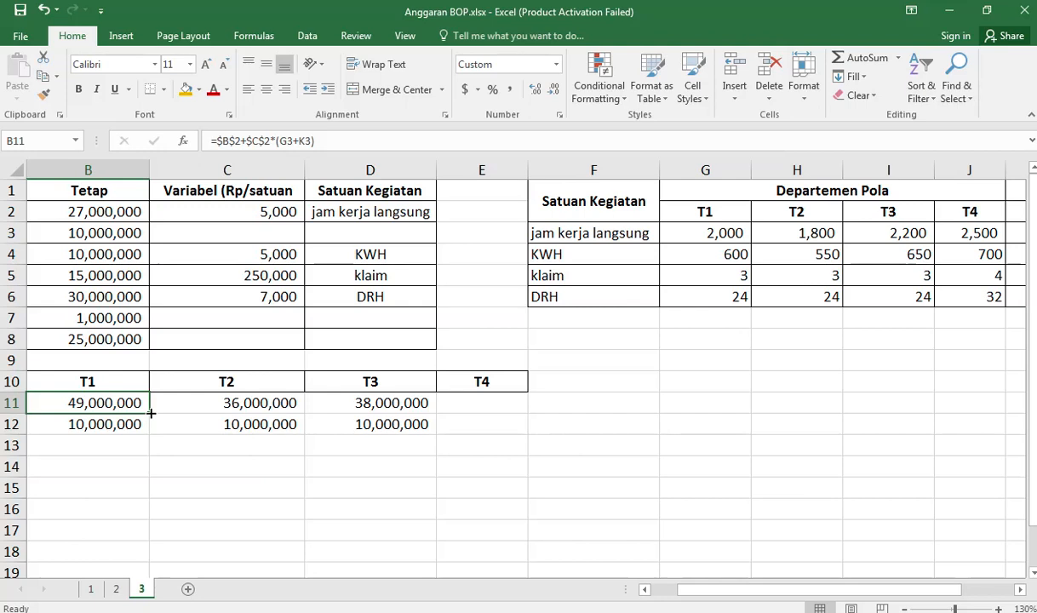
{"action": "left_click_drag", "start_coordinate": [150, 413], "coordinate": [519, 404]}
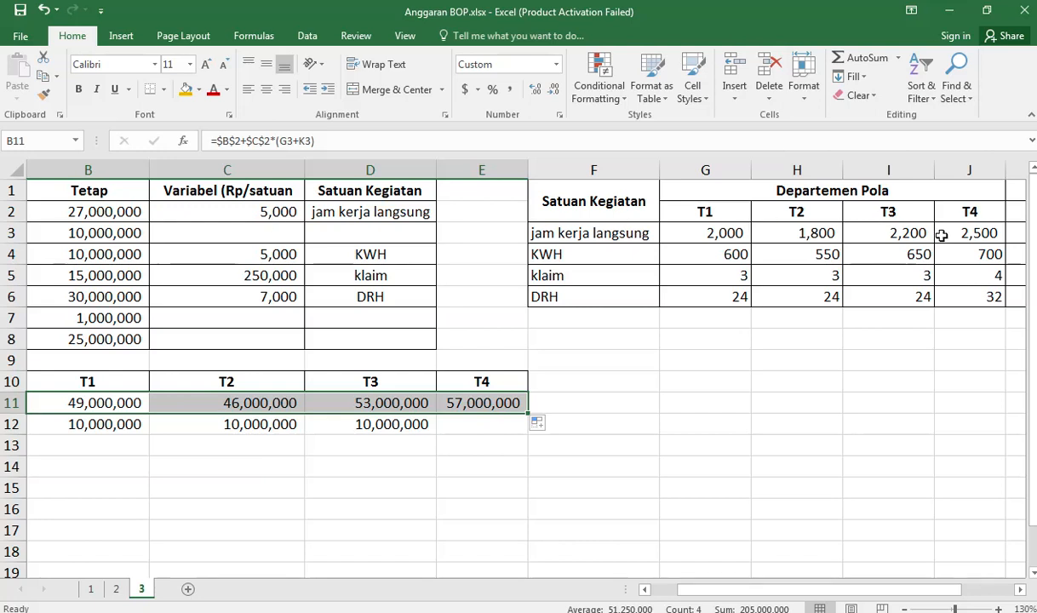
{"action": "left_click", "coordinate": [1014, 234]}
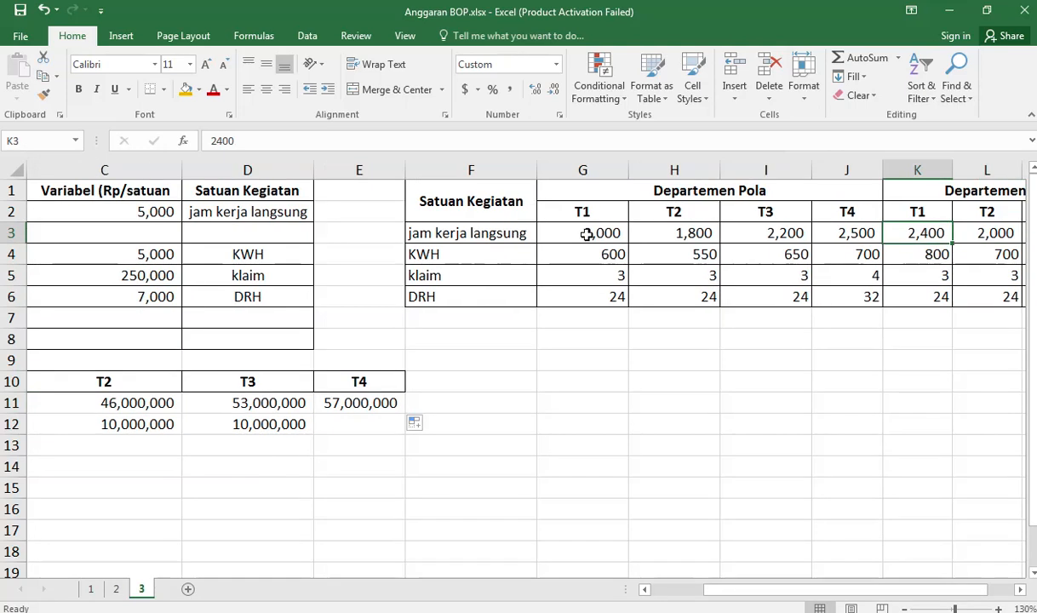
{"action": "left_click", "coordinate": [152, 213]}
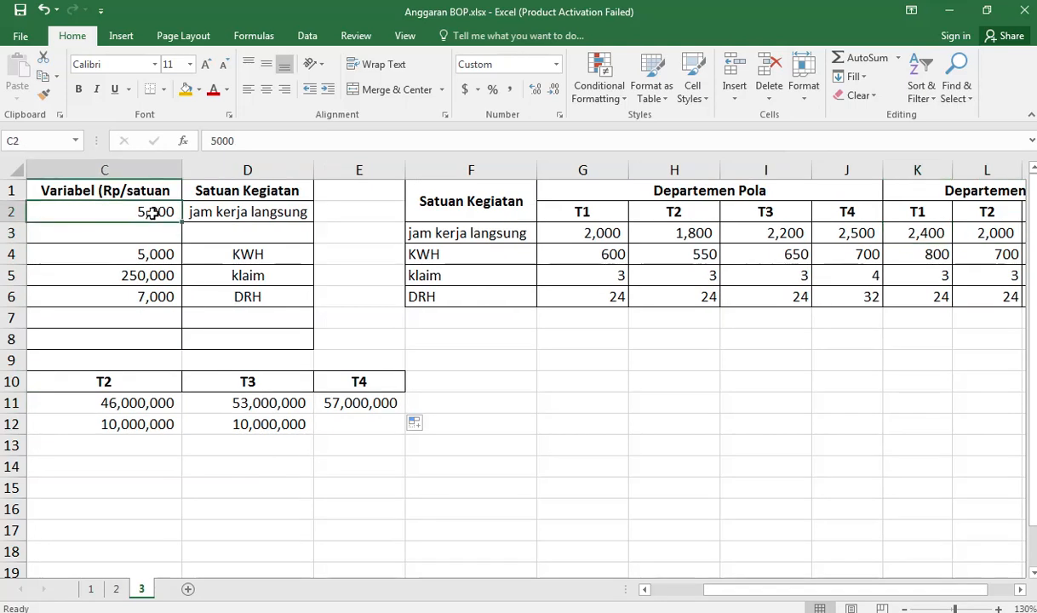
{"action": "left_click", "coordinate": [153, 403]}
{"action": "key", "text": "Left"}
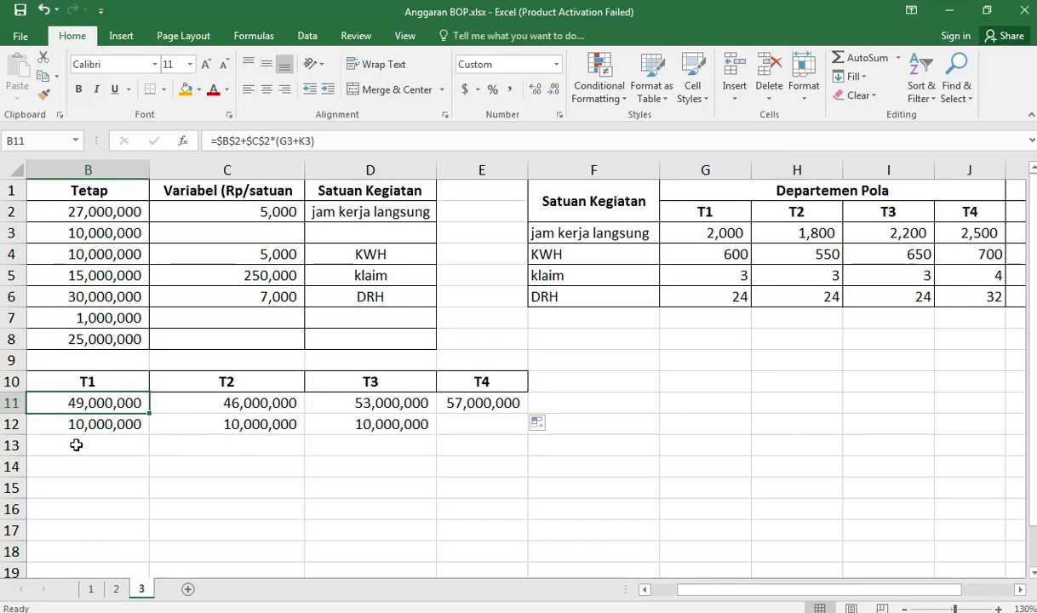
Step: Set the Bahan Pembantu T4 cell E12 equal to the T3 amount in D12
{"action": "left_click", "coordinate": [90, 424]}
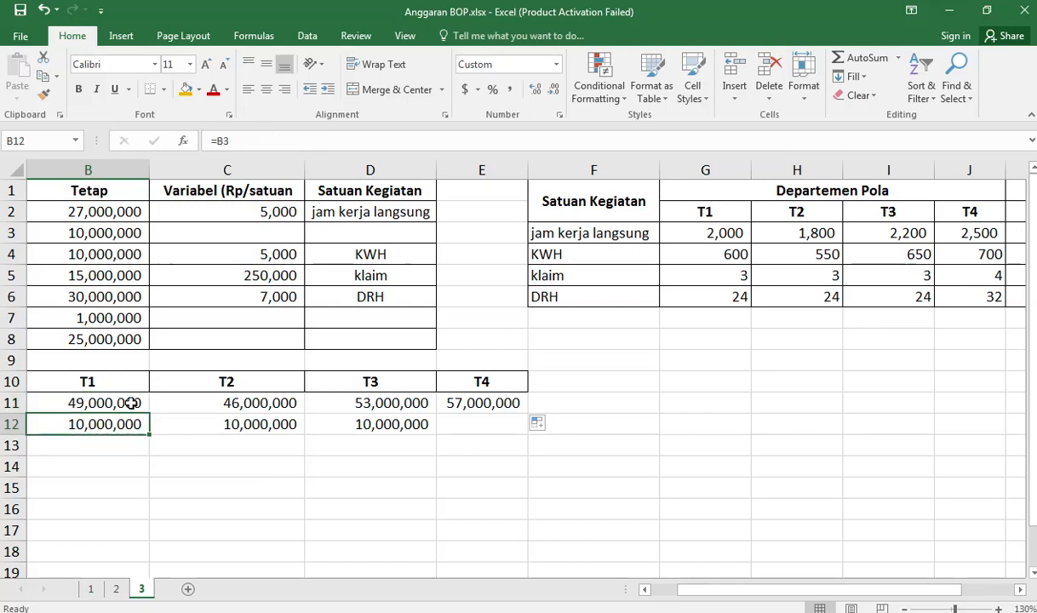
{"action": "left_click", "coordinate": [496, 425]}
{"action": "type", "text": "="}
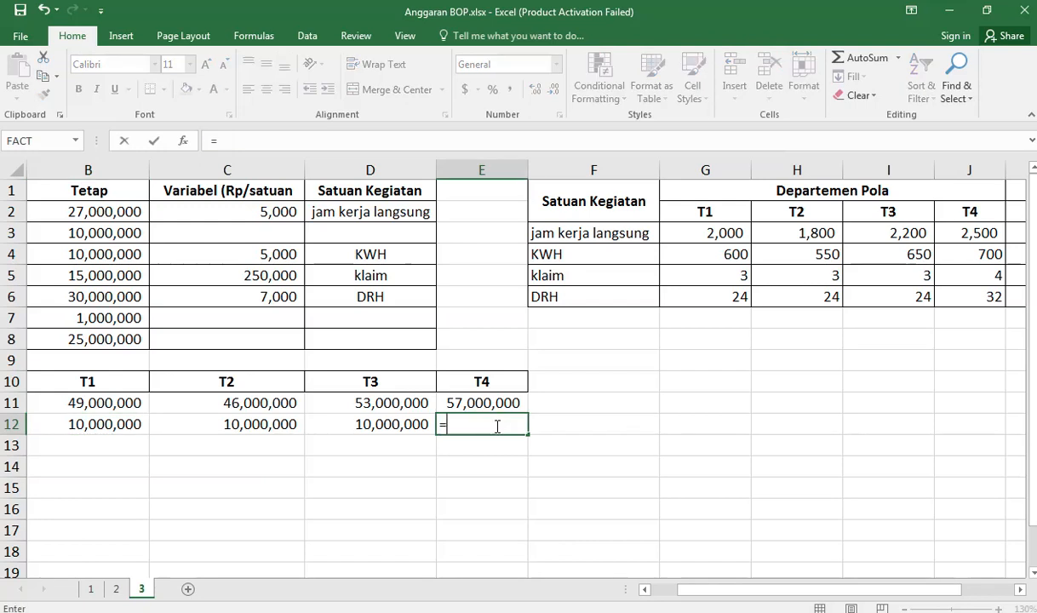
{"action": "key", "text": "Left"}
{"action": "key", "text": "Return"}
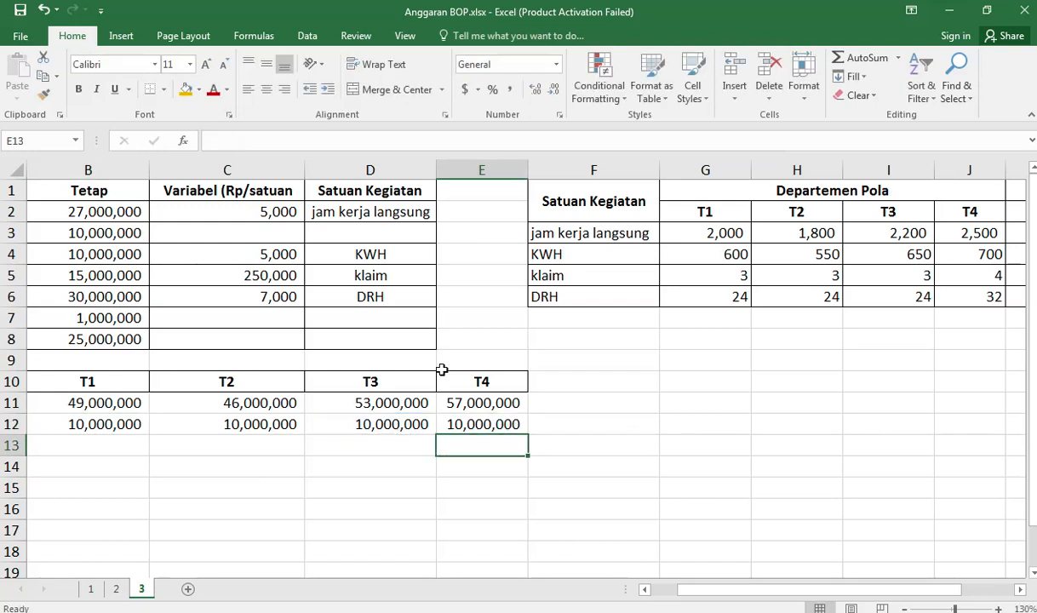
Step: Link the Penyusutan T1 cell B16 to its fixed cost with =B7 and fill the formula down to Sewa in B17
{"action": "left_click", "coordinate": [120, 449]}
{"action": "key", "text": "Left"}
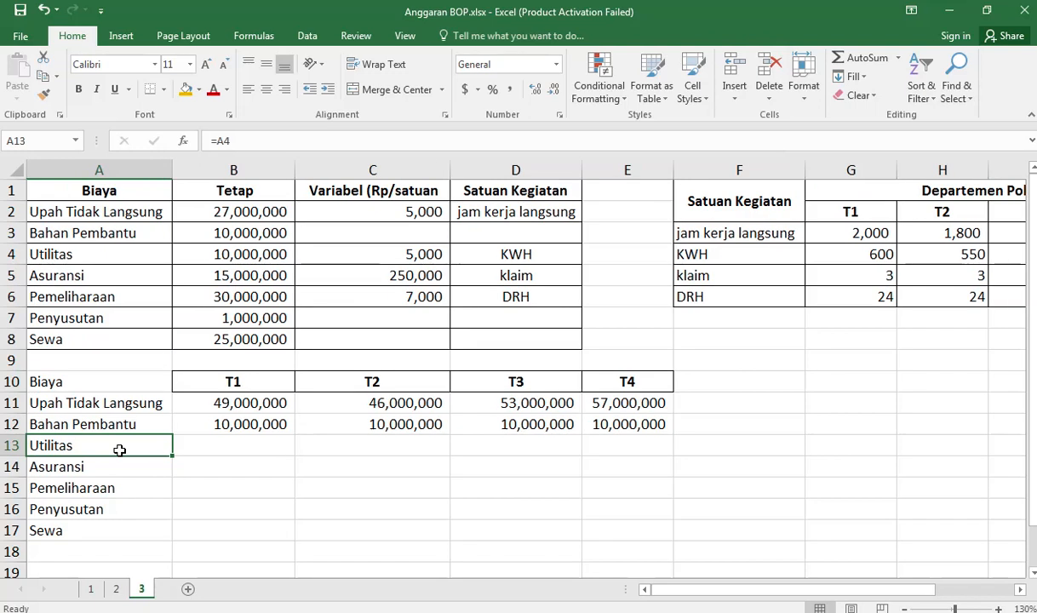
{"action": "key", "text": "Right"}
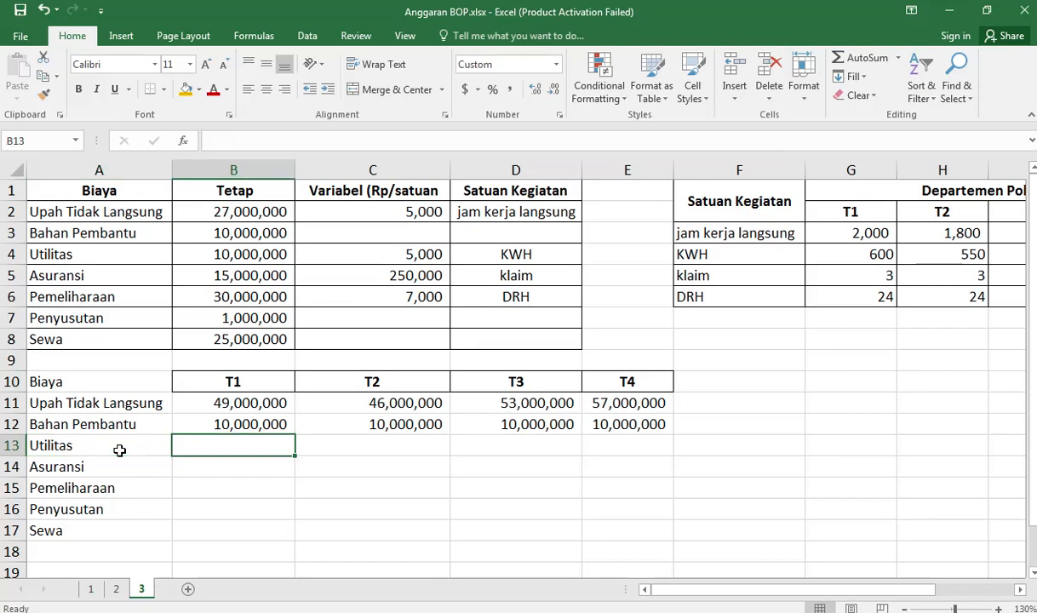
{"action": "left_click", "coordinate": [239, 511]}
{"action": "type", "text": "="}
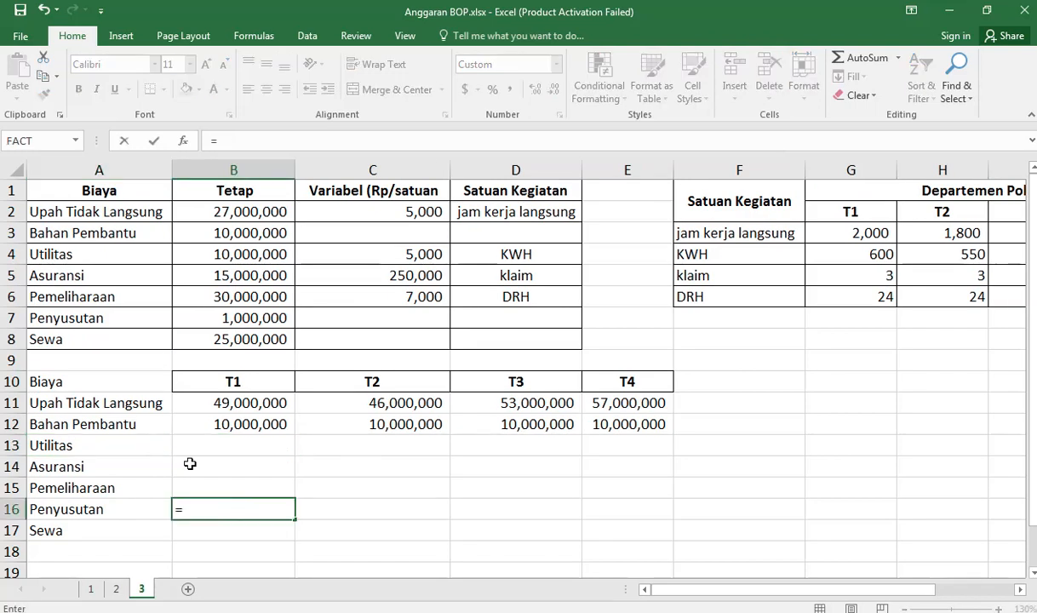
{"action": "left_click", "coordinate": [258, 318]}
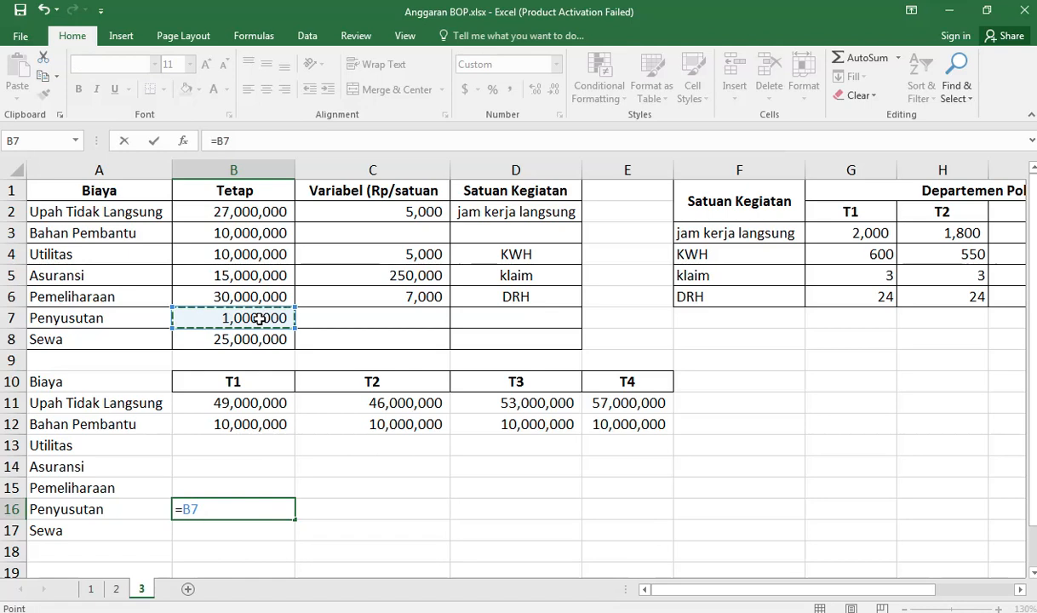
{"action": "key", "text": "Return"}
{"action": "key", "text": "Up"}
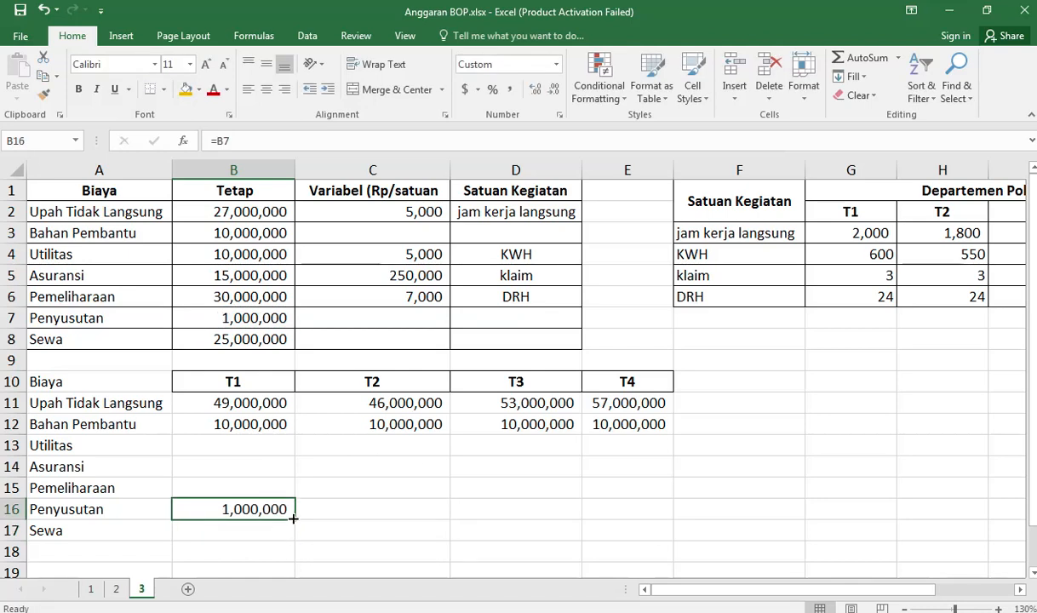
{"action": "left_click_drag", "start_coordinate": [294, 519], "coordinate": [297, 533]}
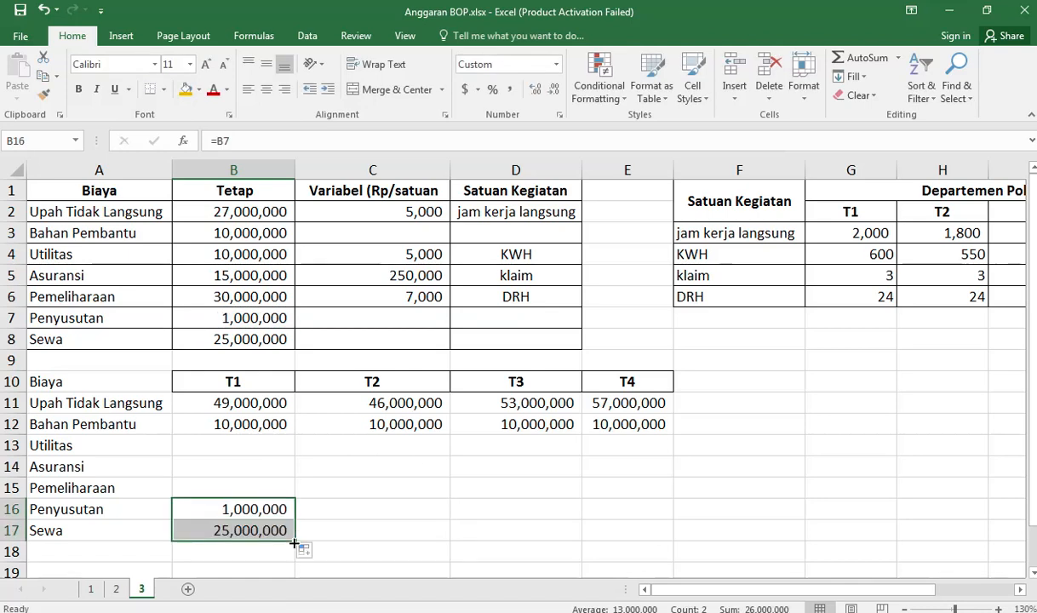
Step: Enter =B16 in the Penyusutan T2 cell C16, and fill it down to Sewa and across both rows to T4
{"action": "left_click", "coordinate": [328, 513]}
{"action": "type", "text": "="}
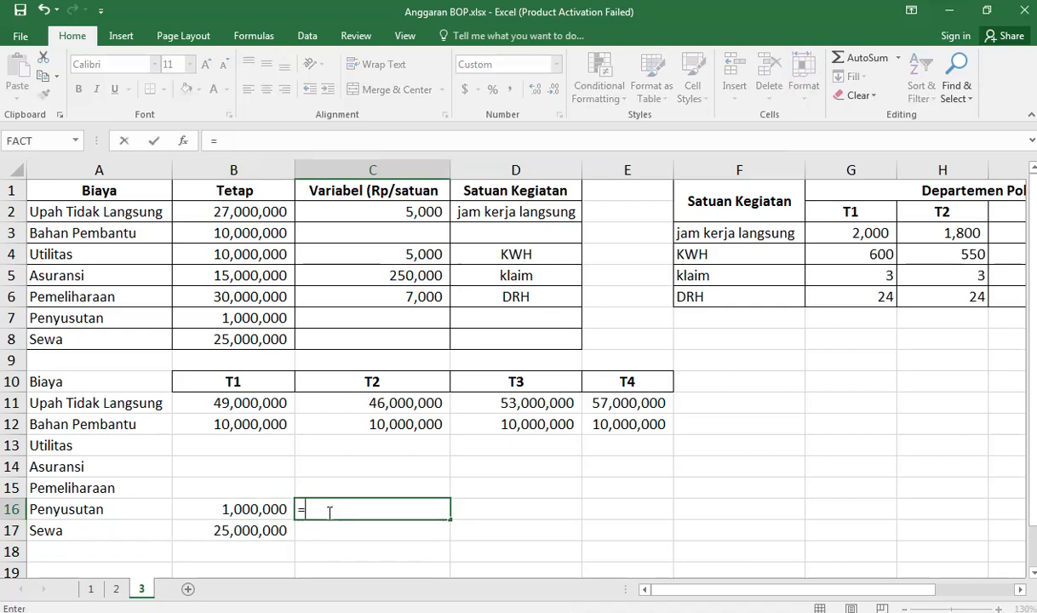
{"action": "key", "text": "Left"}
{"action": "key", "text": "Return"}
{"action": "left_click", "coordinate": [436, 508]}
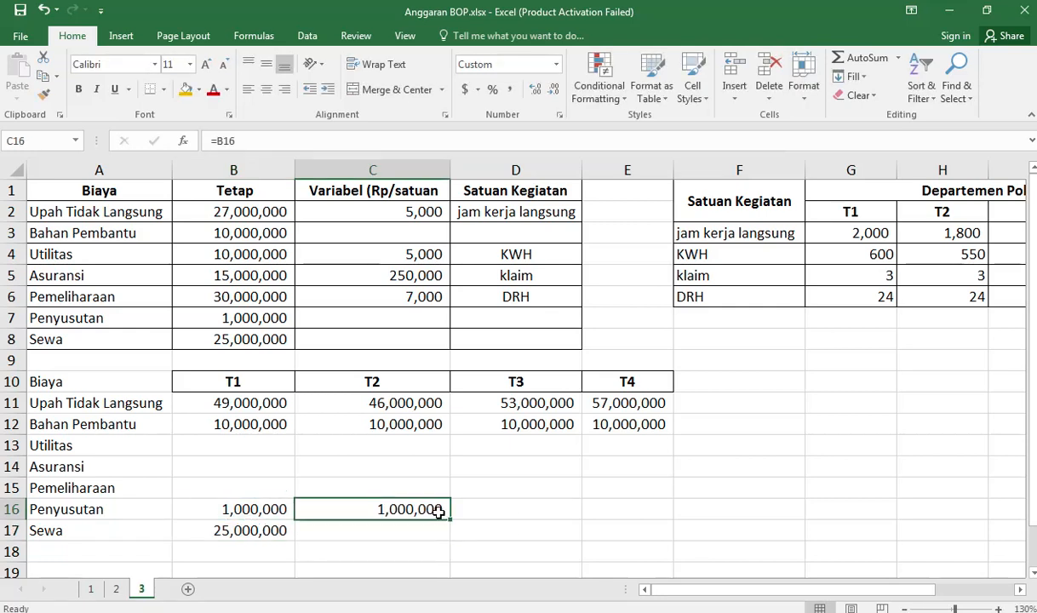
{"action": "left_click_drag", "start_coordinate": [453, 517], "coordinate": [448, 537]}
{"action": "left_click_drag", "start_coordinate": [534, 533], "coordinate": [620, 521]}
Step: Begin the Utilitas T1 formula in B13 with absolute references to the fixed and variable costs, =$B$4+$C$4*(
{"action": "left_click", "coordinate": [244, 444]}
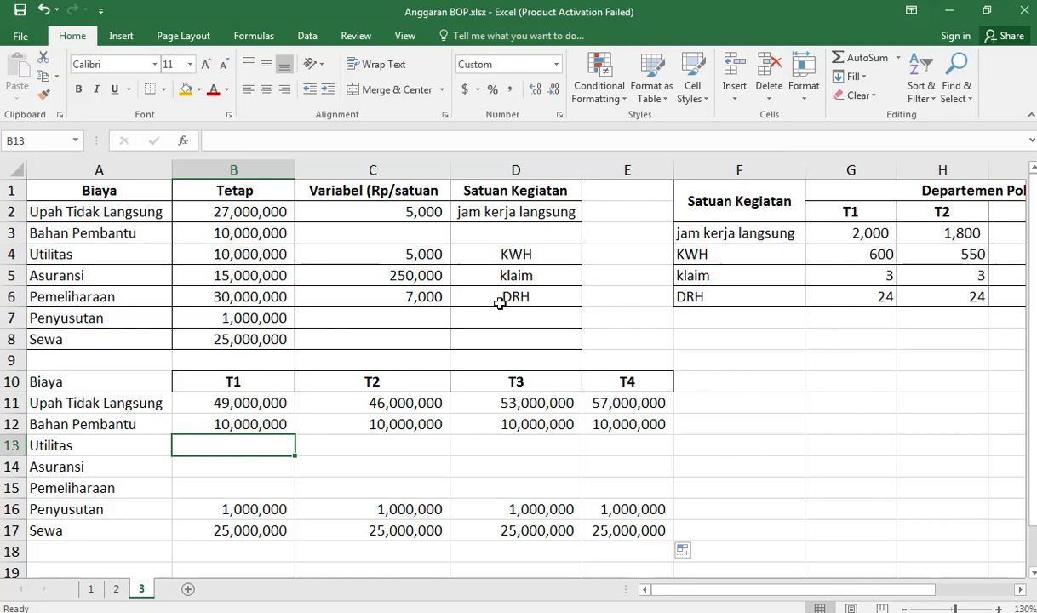
{"action": "type", "text": "="}
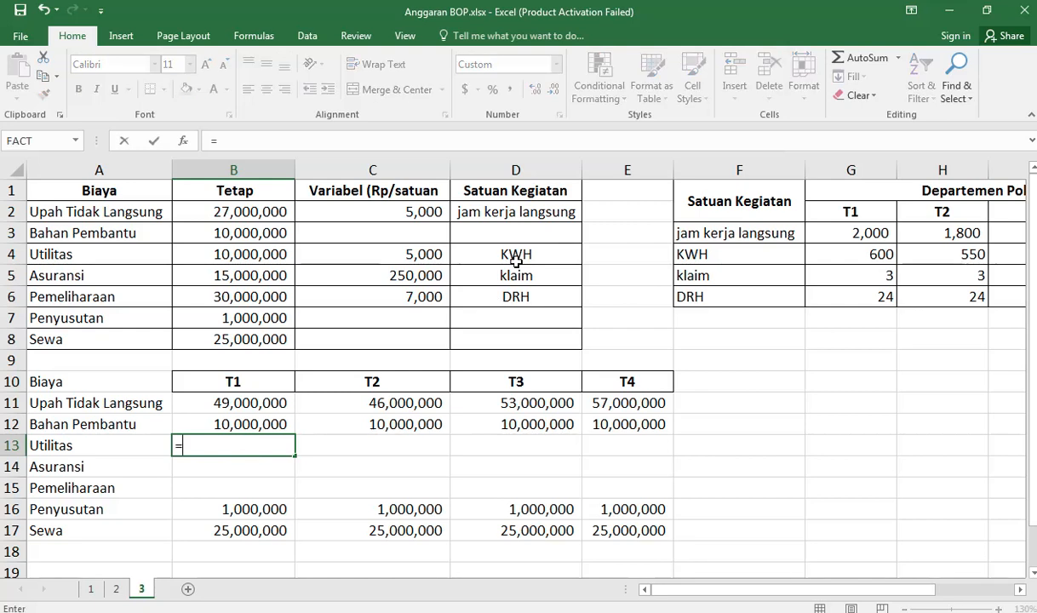
{"action": "left_click", "coordinate": [264, 253]}
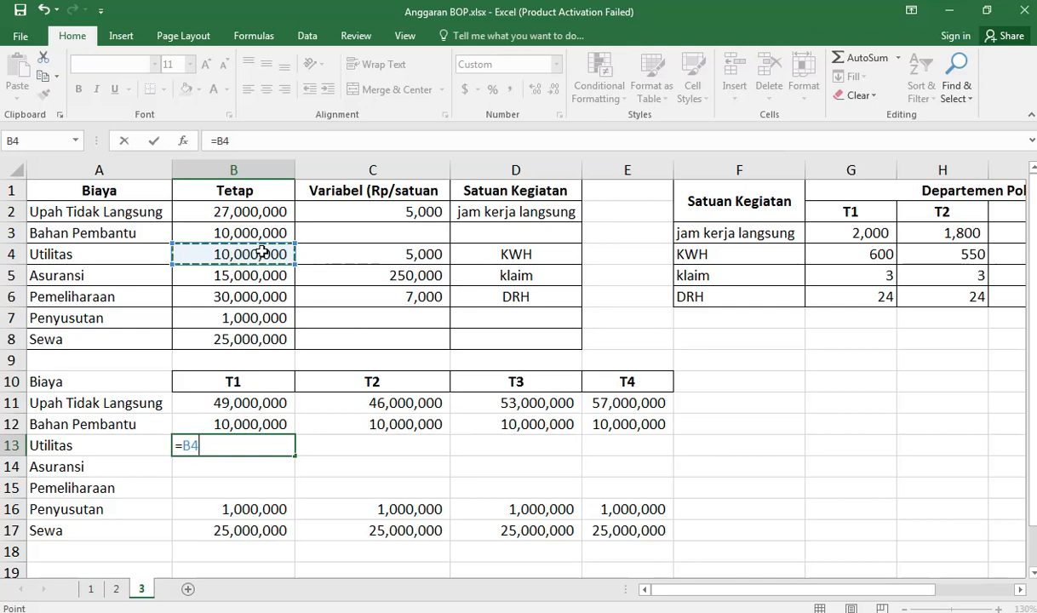
{"action": "key", "text": "F4"}
{"action": "type", "text": "+"}
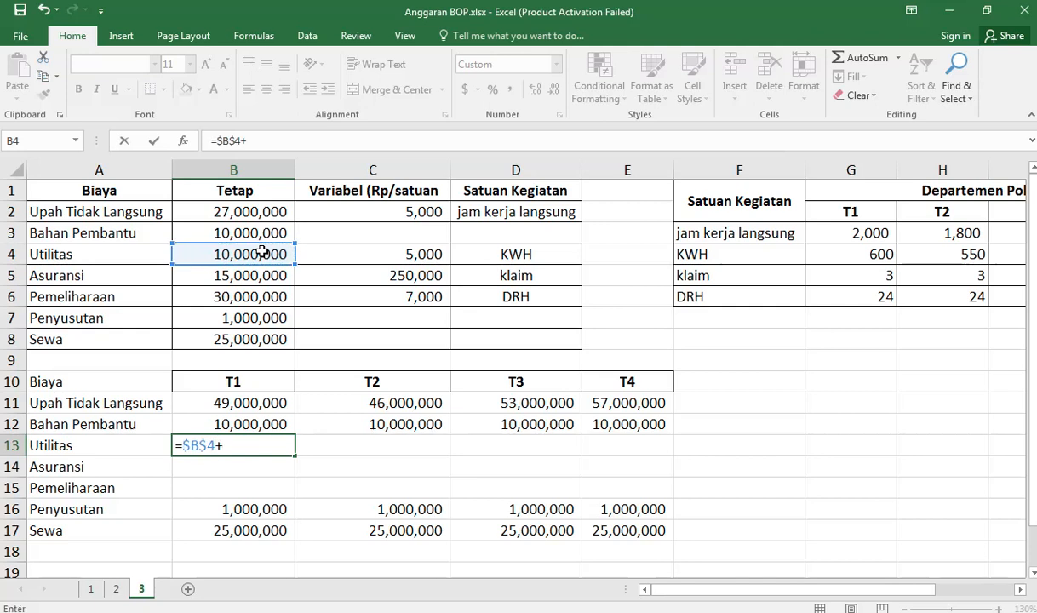
{"action": "left_click", "coordinate": [418, 254]}
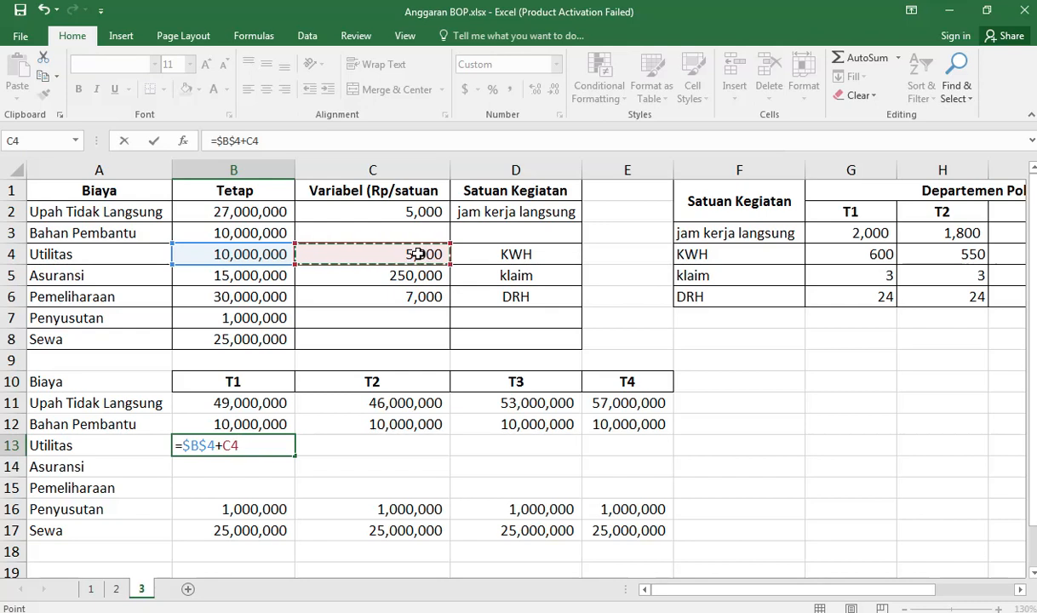
{"action": "key", "text": "F5"}
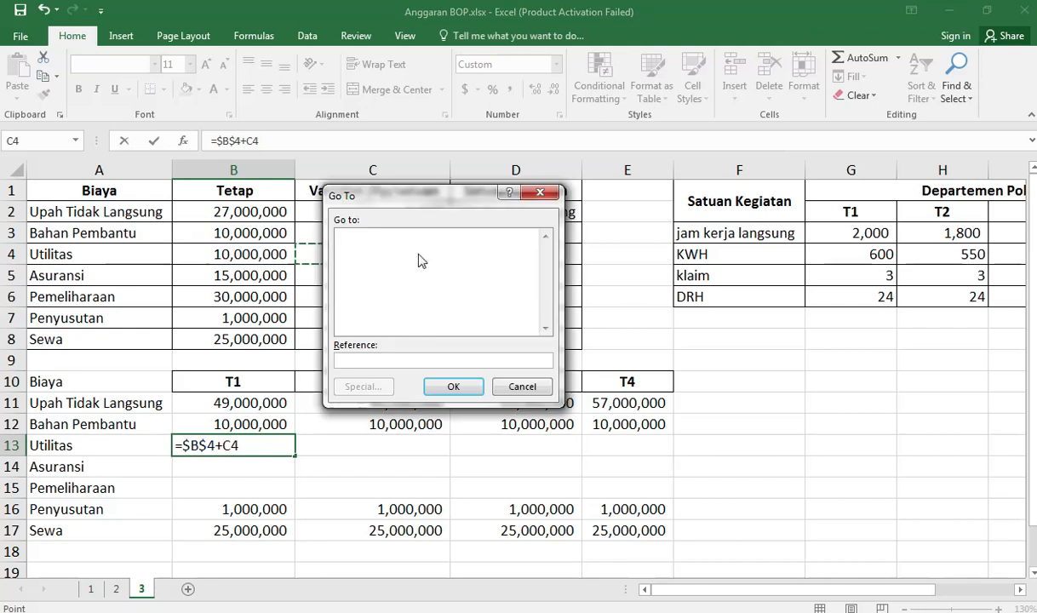
{"action": "left_click", "coordinate": [522, 387]}
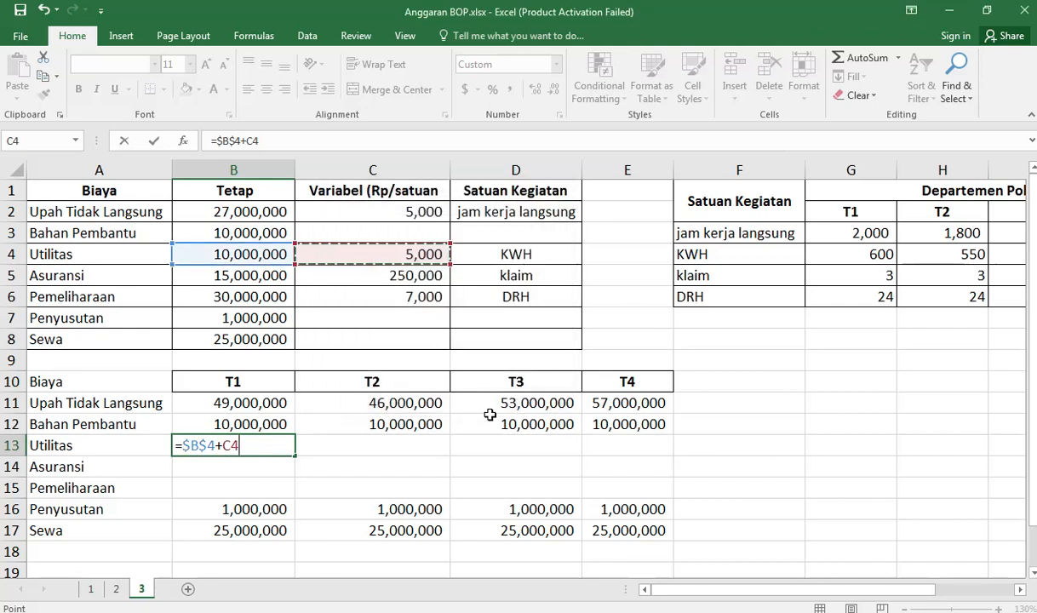
{"action": "key", "text": "F4"}
{"action": "type", "text": "*("}
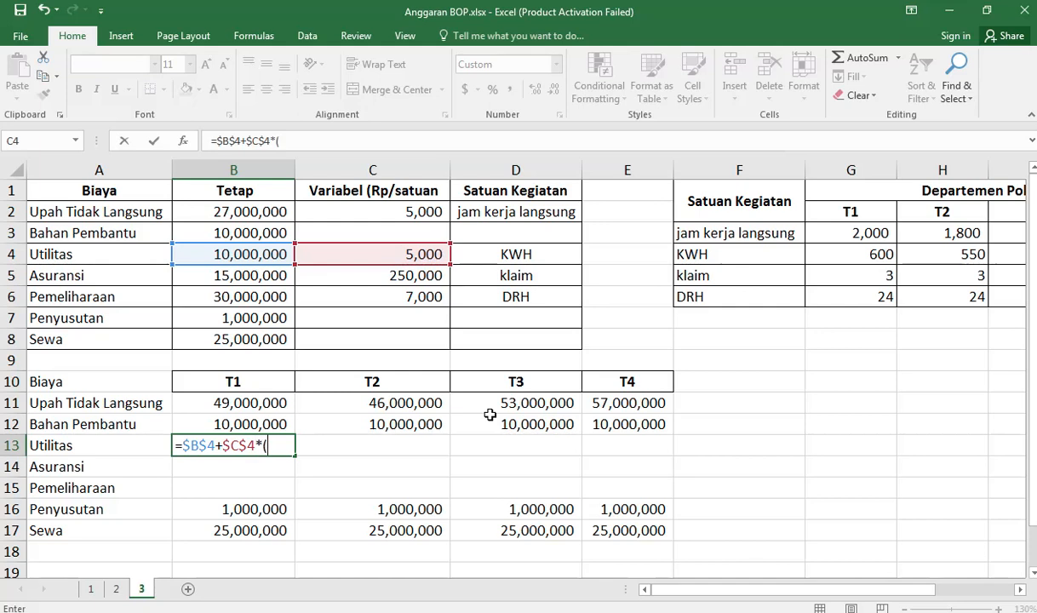
Step: Complete the Utilitas T1 formula with both departments' T1 KWH, giving =$B$4+$C$4*(G4+K4)
{"action": "left_click", "coordinate": [874, 257]}
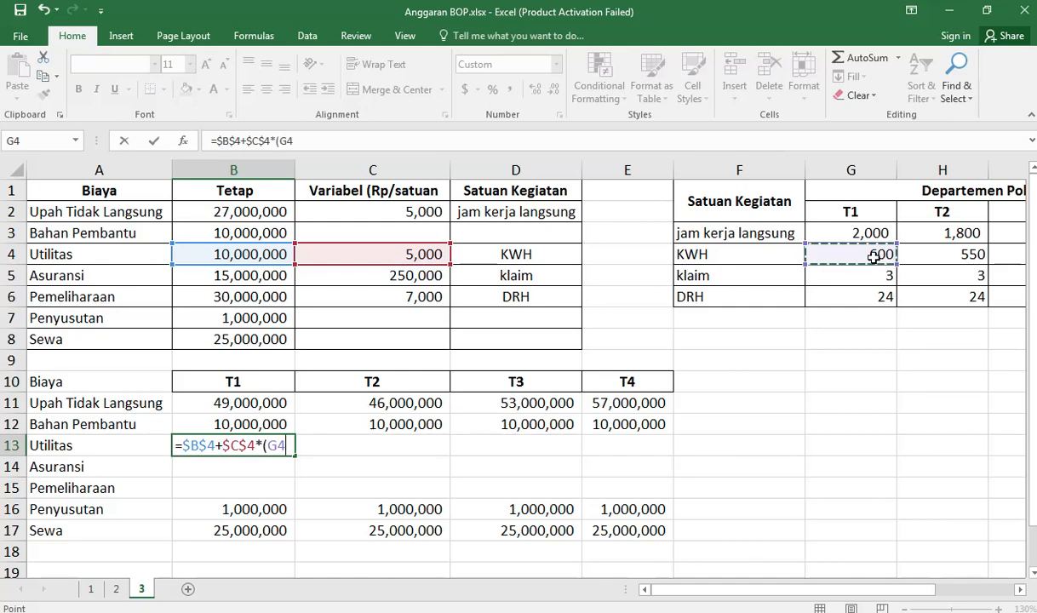
{"action": "type", "text": "+"}
{"action": "left_click", "coordinate": [968, 255]}
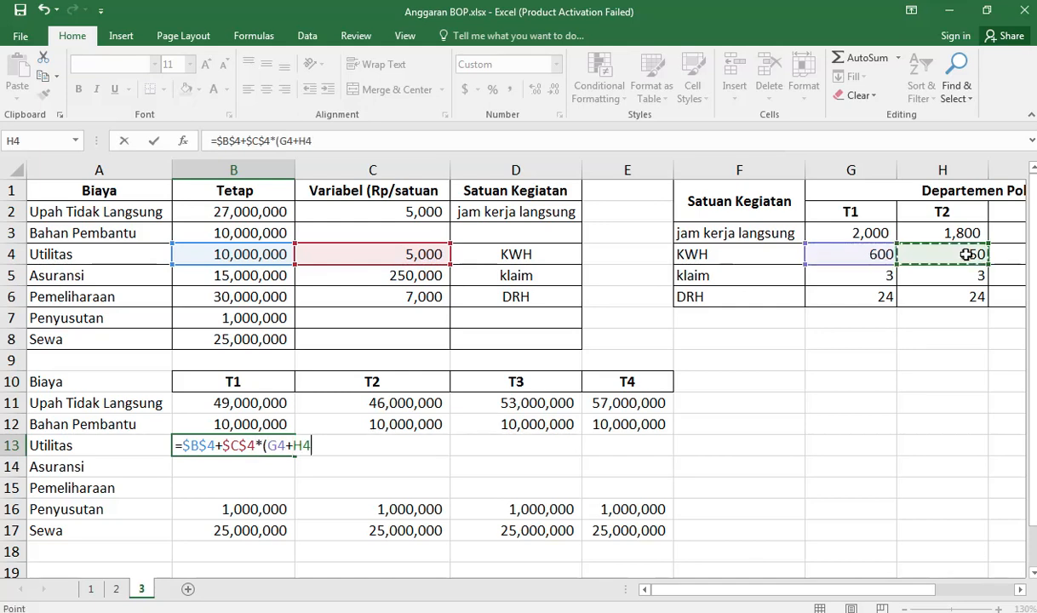
{"action": "key", "text": "Right"}
{"action": "key", "text": "Right"}
{"action": "key", "text": "Right"}
{"action": "key", "text": "Right"}
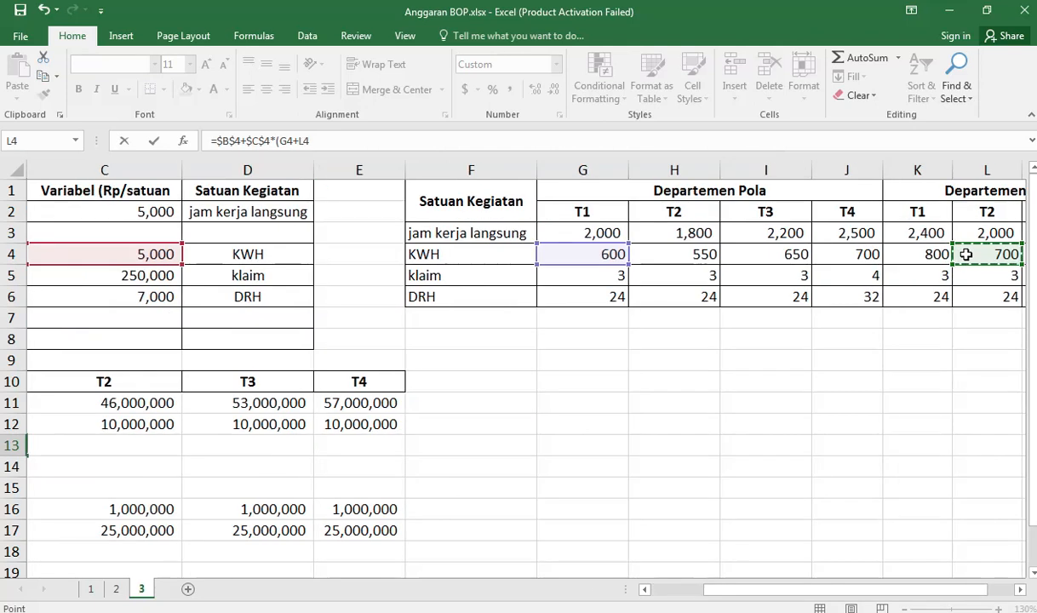
{"action": "key", "text": "Left"}
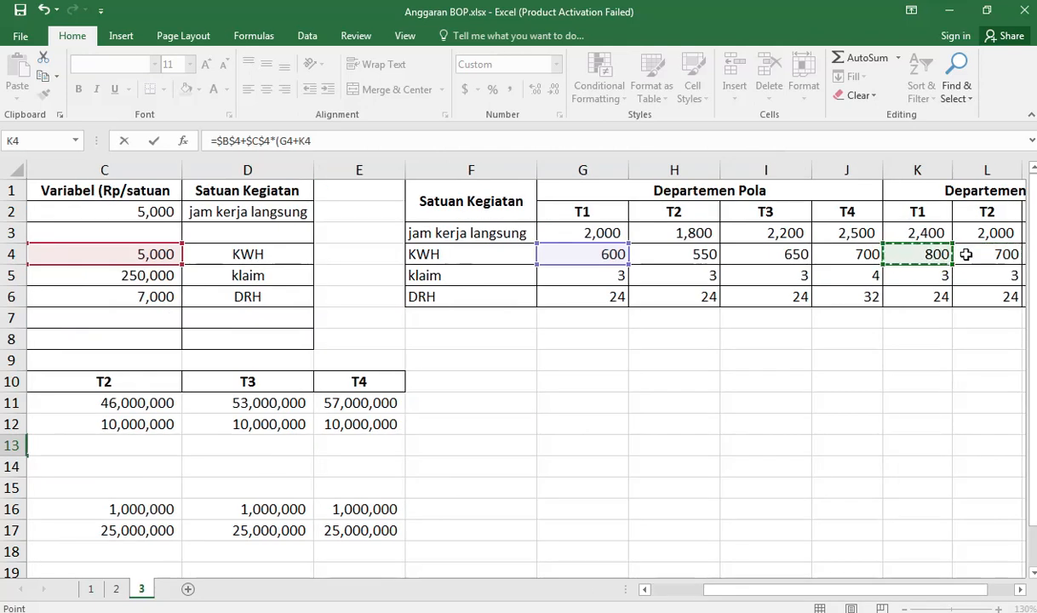
{"action": "key", "text": "Return"}
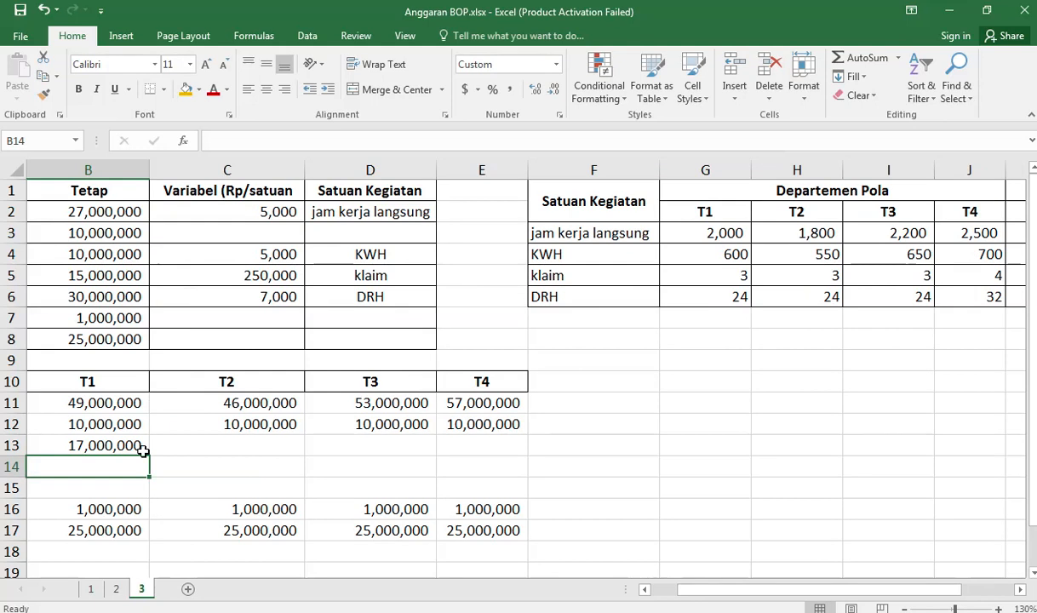
Step: Fill the Utilitas formula from B13 across to E13 for T2 to T4
{"action": "left_click", "coordinate": [136, 445]}
{"action": "left_click_drag", "start_coordinate": [149, 456], "coordinate": [523, 447]}
{"action": "left_click", "coordinate": [85, 464]}
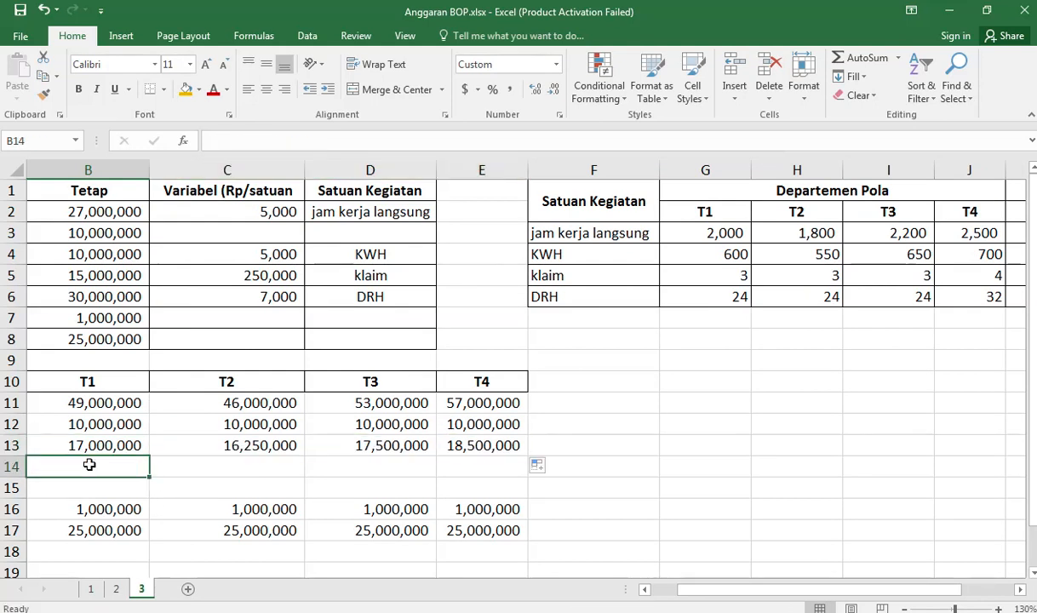
Step: Begin the Asuransi T1 formula in B14 with absolute references to the fixed and variable costs, =$B$5+$C$5*
{"action": "type", "text": "="}
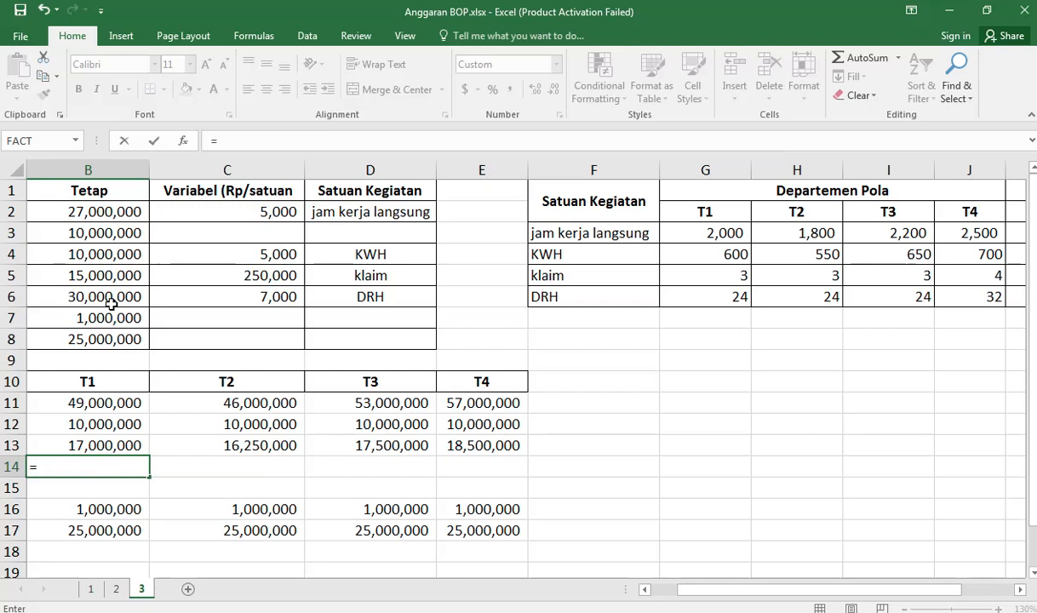
{"action": "key", "text": "Left"}
{"action": "key", "text": "Right"}
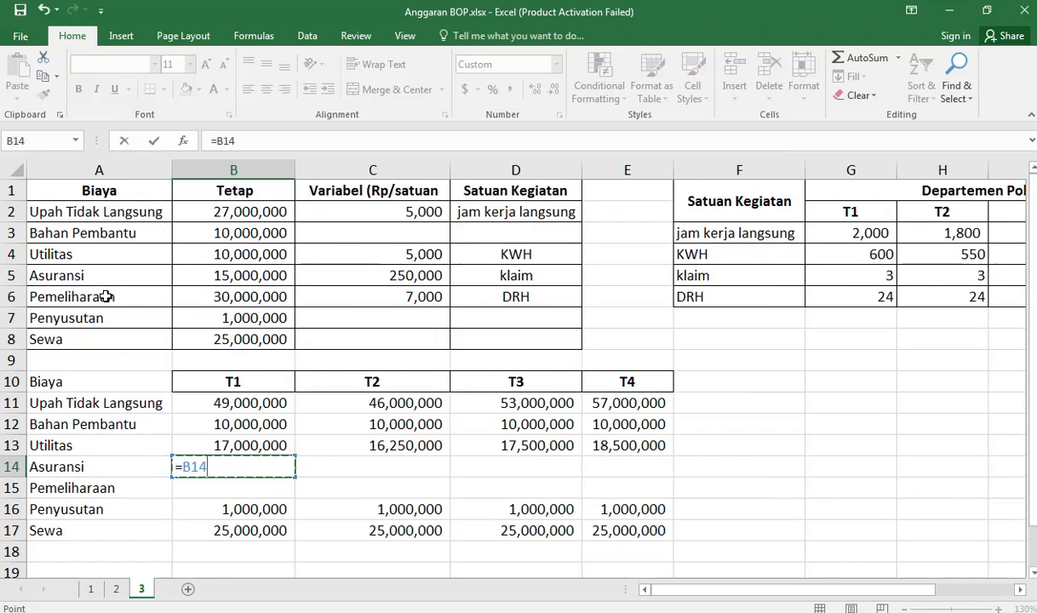
{"action": "left_click", "coordinate": [254, 274]}
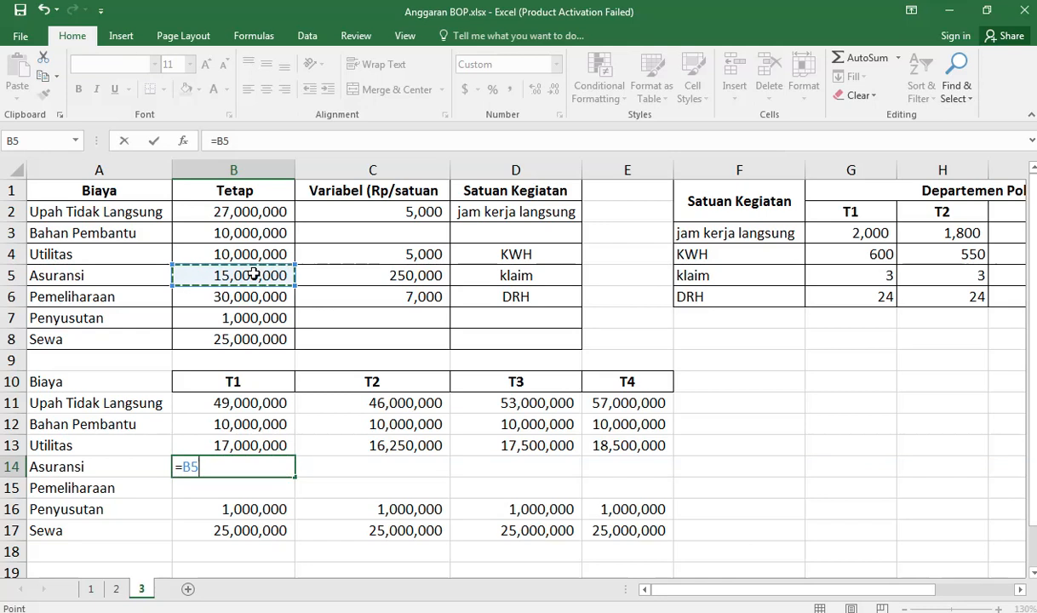
{"action": "key", "text": "F4"}
{"action": "type", "text": "+"}
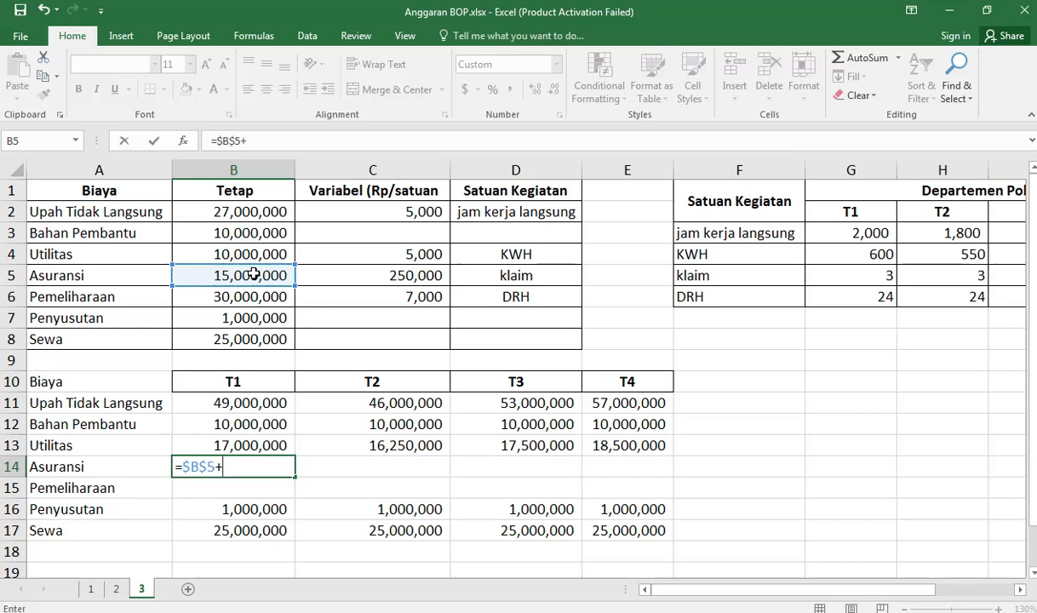
{"action": "left_click", "coordinate": [413, 276]}
{"action": "key", "text": "F4"}
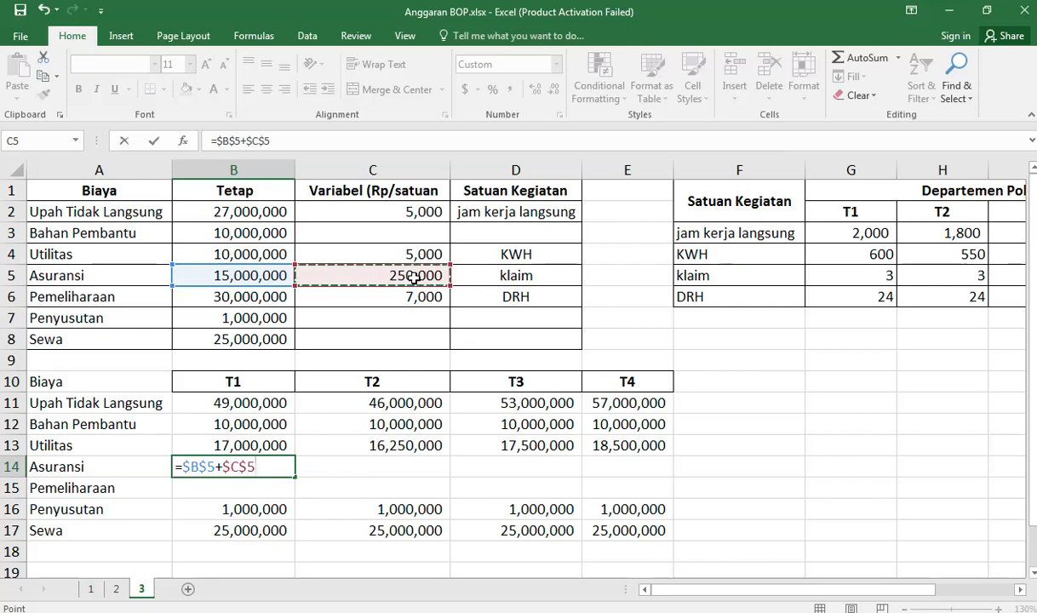
{"action": "type", "text": "*"}
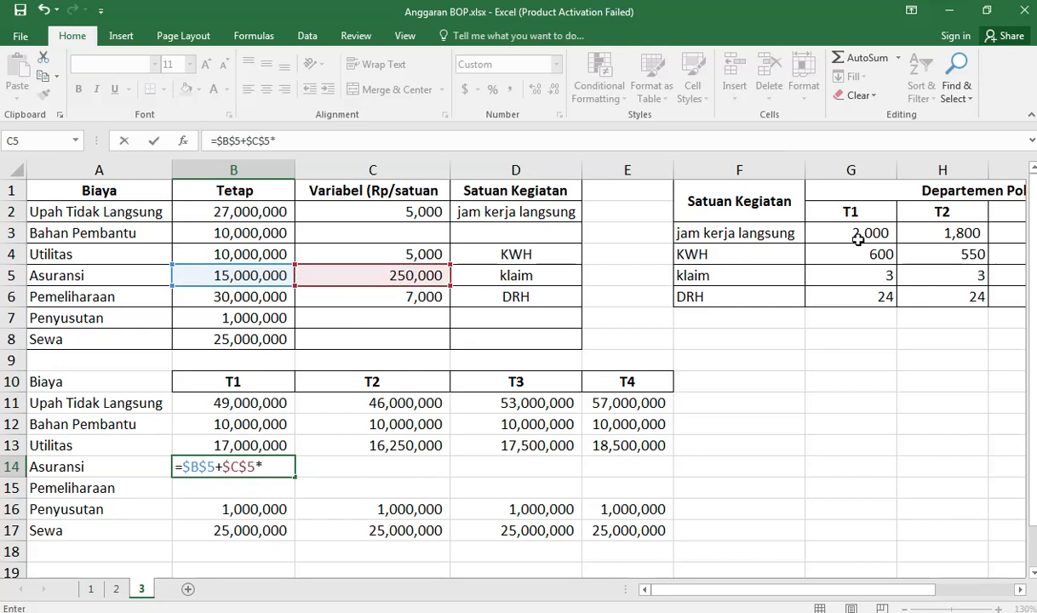
Step: Add Departemen Pola's T1 klaim inside an opening parenthesis in the Asuransi formula, giving =$B$5+$C$5*(G5+
{"action": "left_click", "coordinate": [861, 276]}
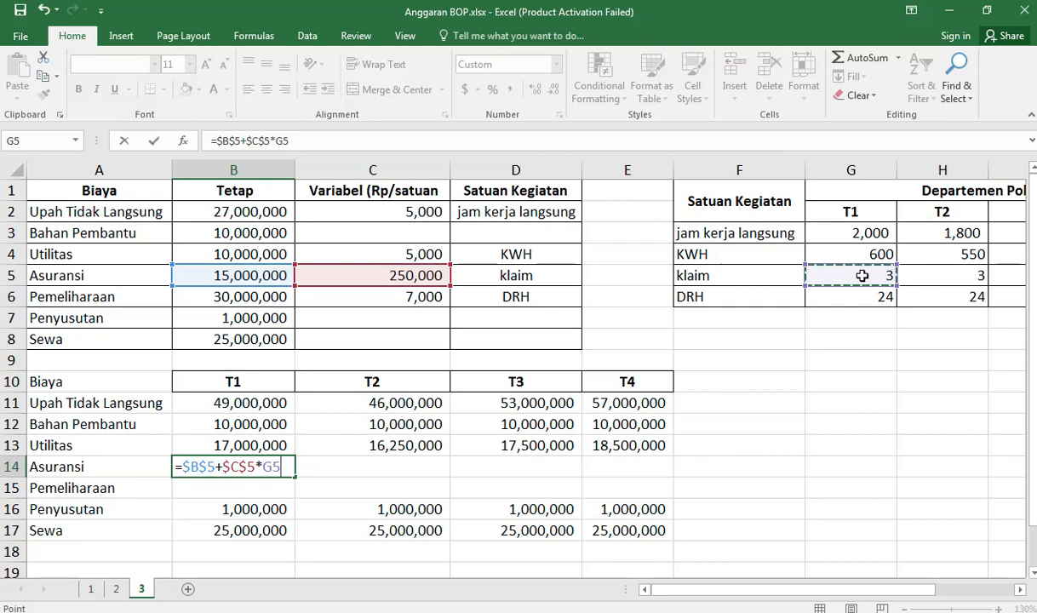
{"action": "left_click", "coordinate": [276, 141]}
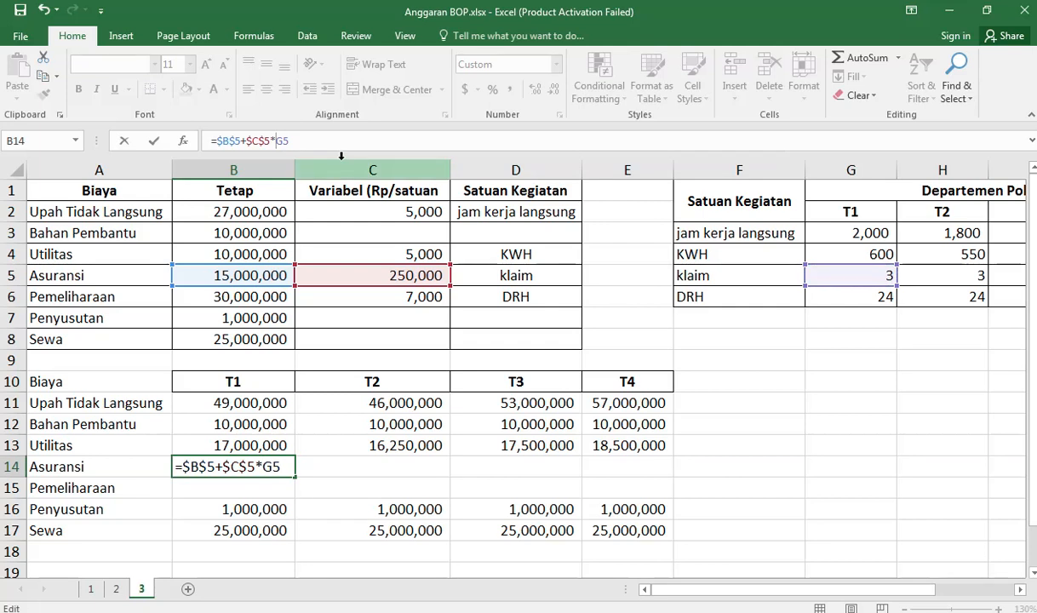
{"action": "type", "text": "("}
{"action": "key", "text": "End"}
{"action": "type", "text": "+"}
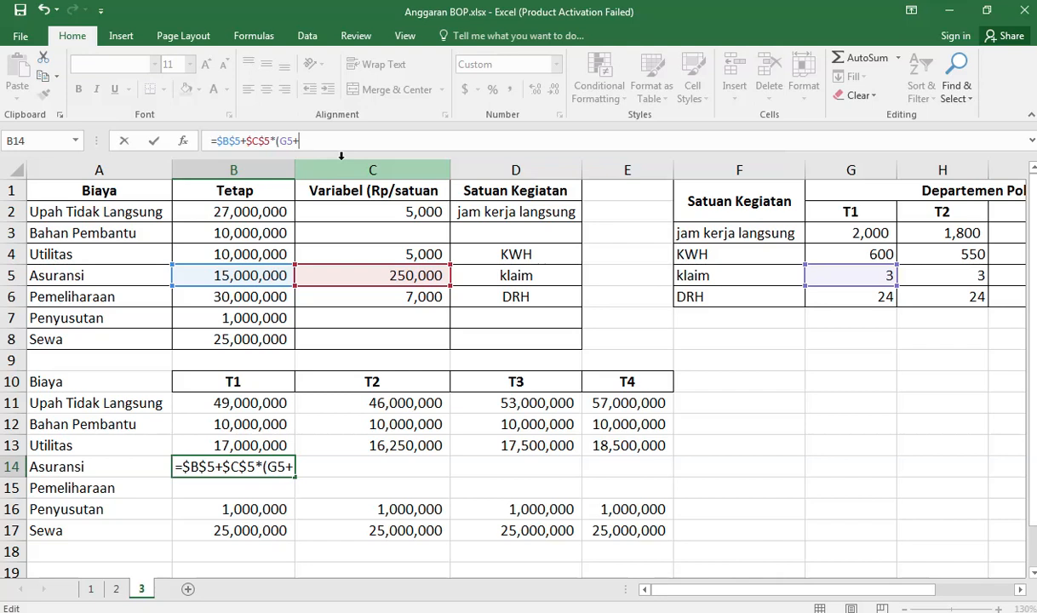
Step: Complete the Asuransi T1 formula as =$B$5+$C$5*(G5+K5) and fill it across to E14 for T2 to T4
{"action": "left_click", "coordinate": [934, 273]}
{"action": "key", "text": "Right"}
{"action": "key", "text": "Right"}
{"action": "key", "text": "Right"}
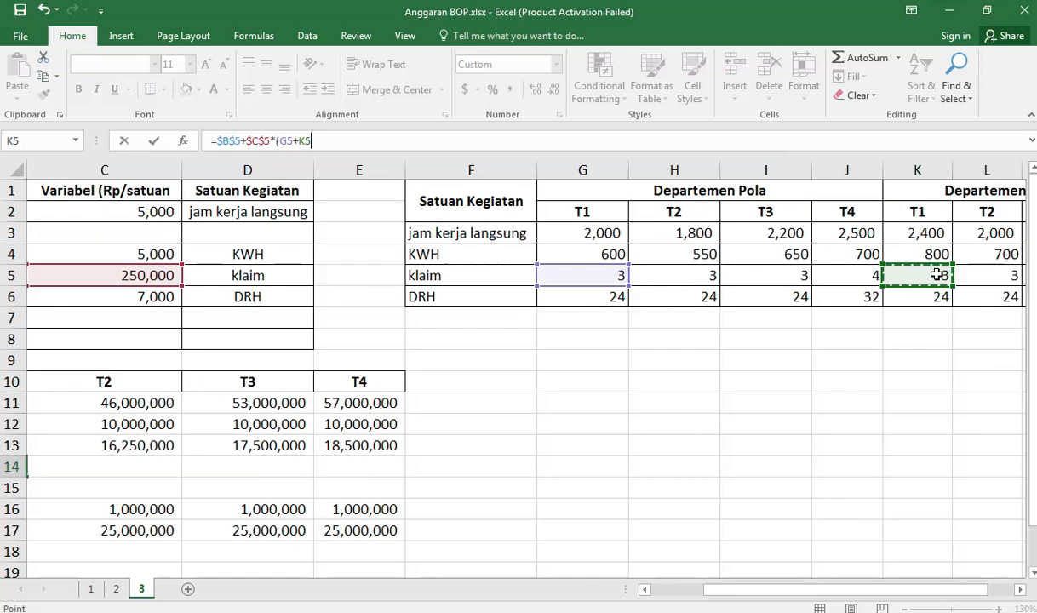
{"action": "type", "text": ")"}
{"action": "key", "text": "Return"}
{"action": "key", "text": "Up"}
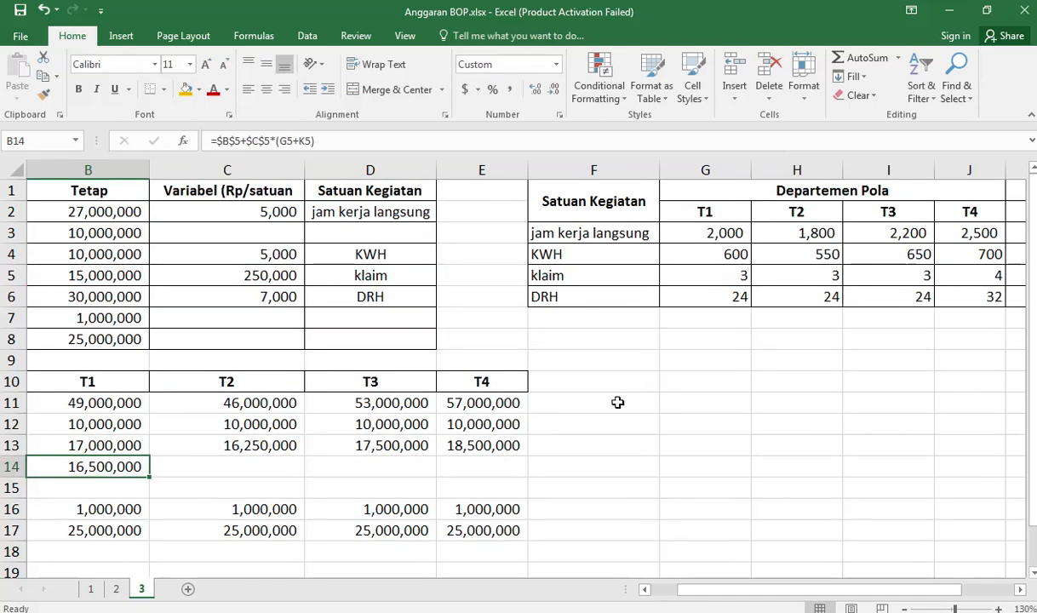
{"action": "left_click_drag", "start_coordinate": [149, 478], "coordinate": [505, 472]}
Step: Begin the Pemeliharaan T1 formula in B15 with absolute references to the fixed and variable costs, =$B$6+$C$6*(
{"action": "left_click", "coordinate": [115, 492]}
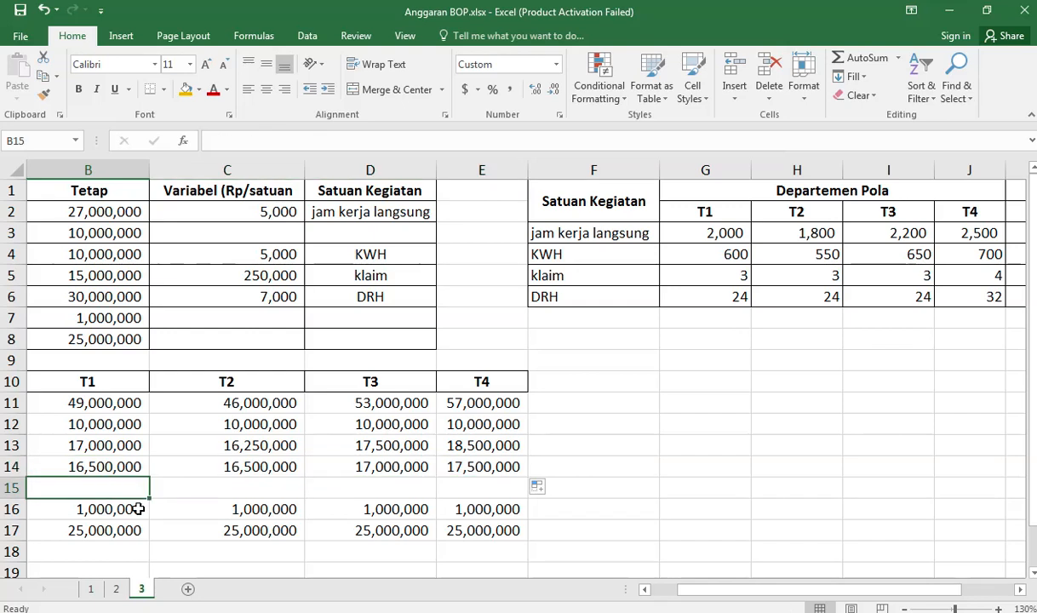
{"action": "key", "text": "Left"}
{"action": "key", "text": "Right"}
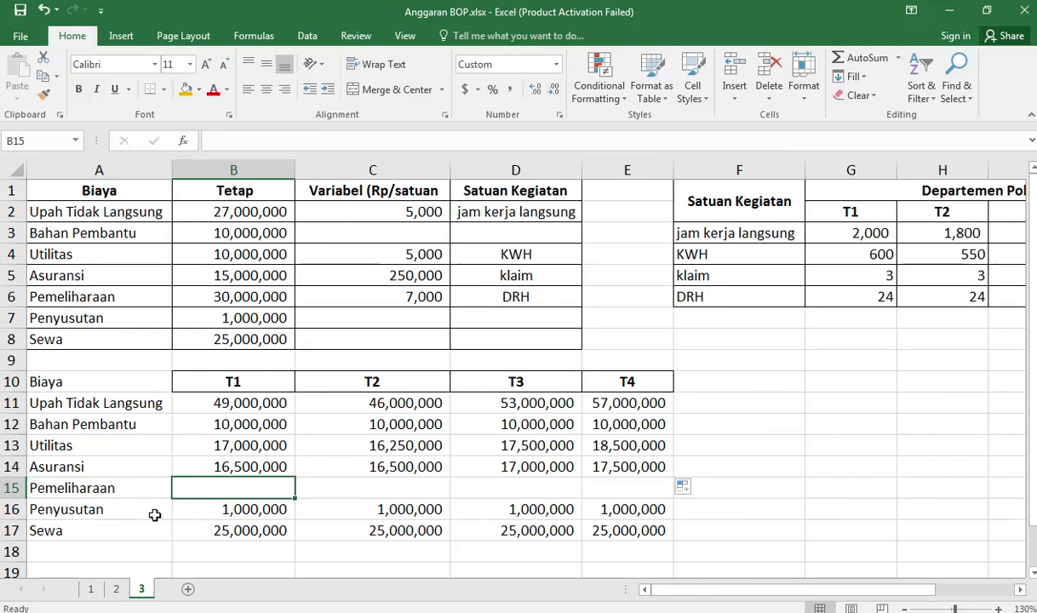
{"action": "type", "text": "="}
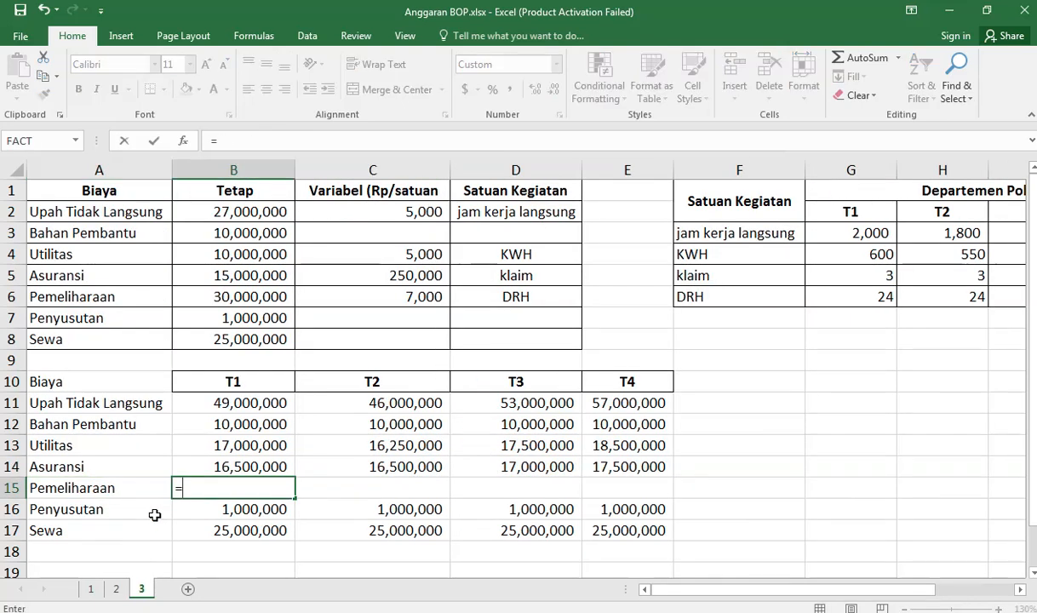
{"action": "left_click", "coordinate": [243, 295]}
{"action": "key", "text": "F4"}
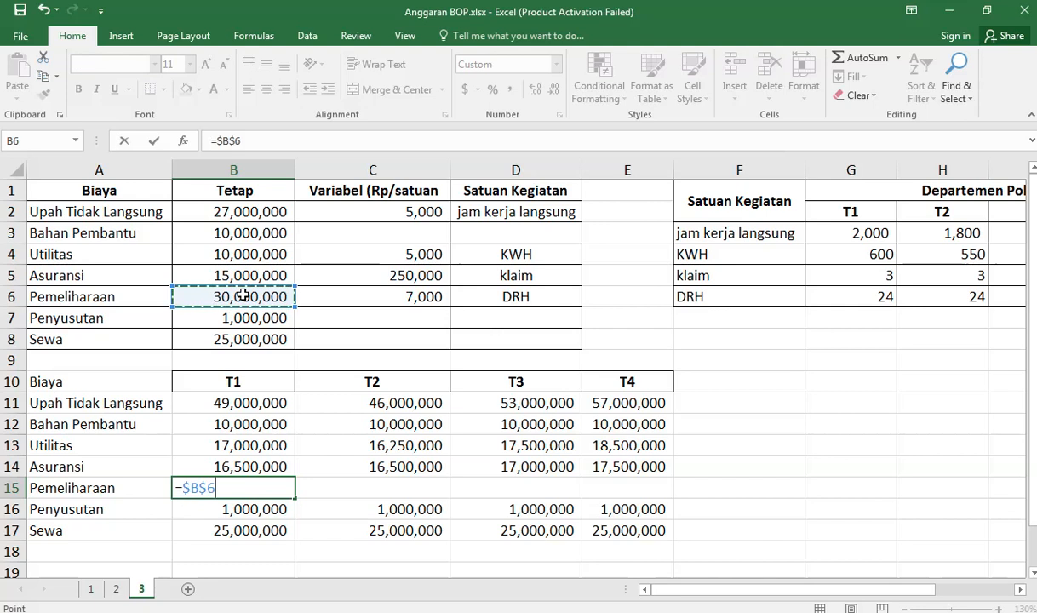
{"action": "type", "text": "+"}
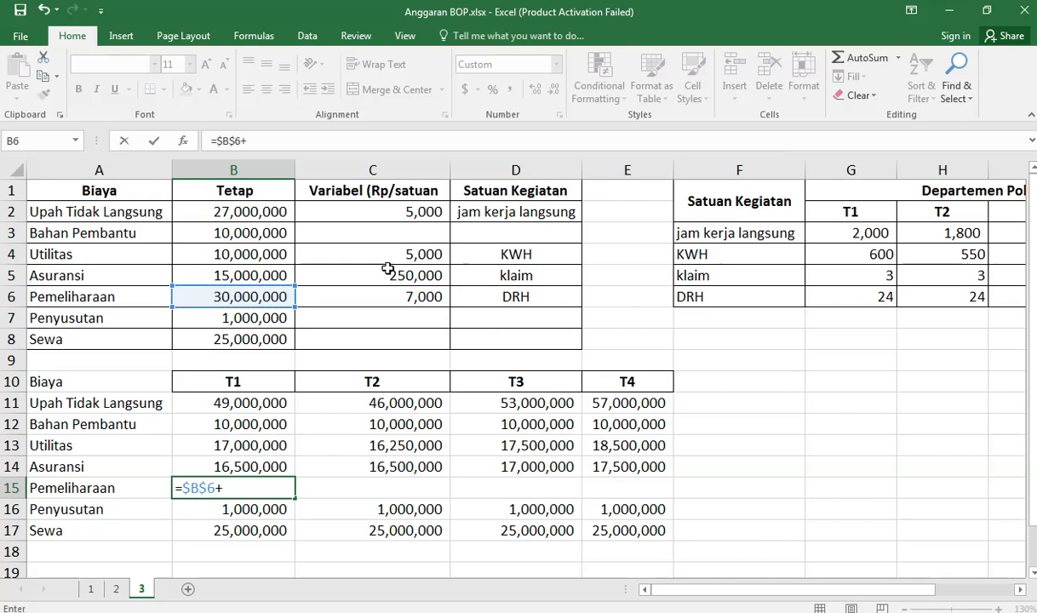
{"action": "left_click", "coordinate": [428, 295]}
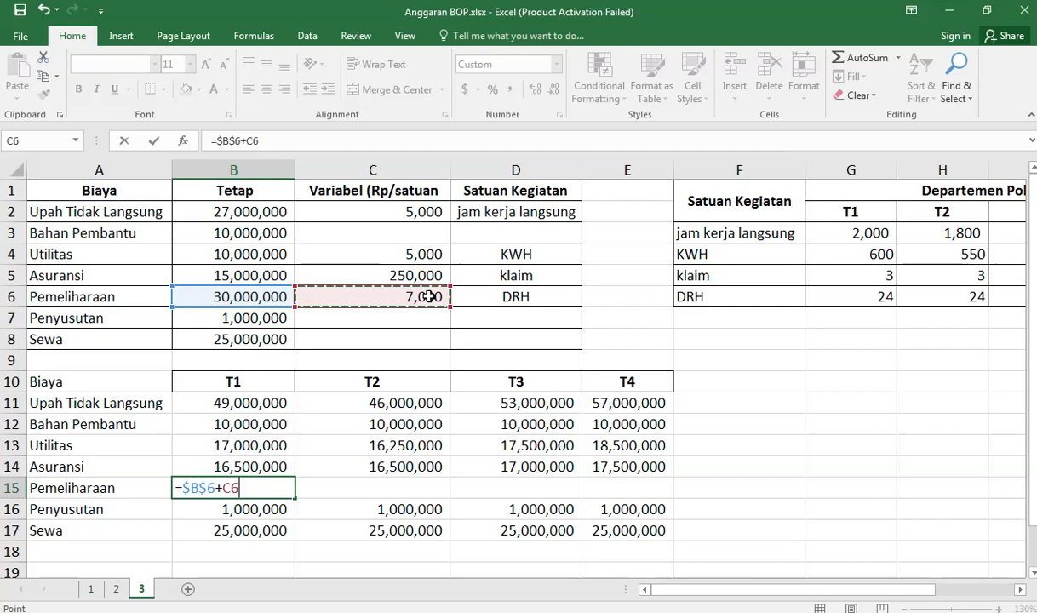
{"action": "key", "text": "F4"}
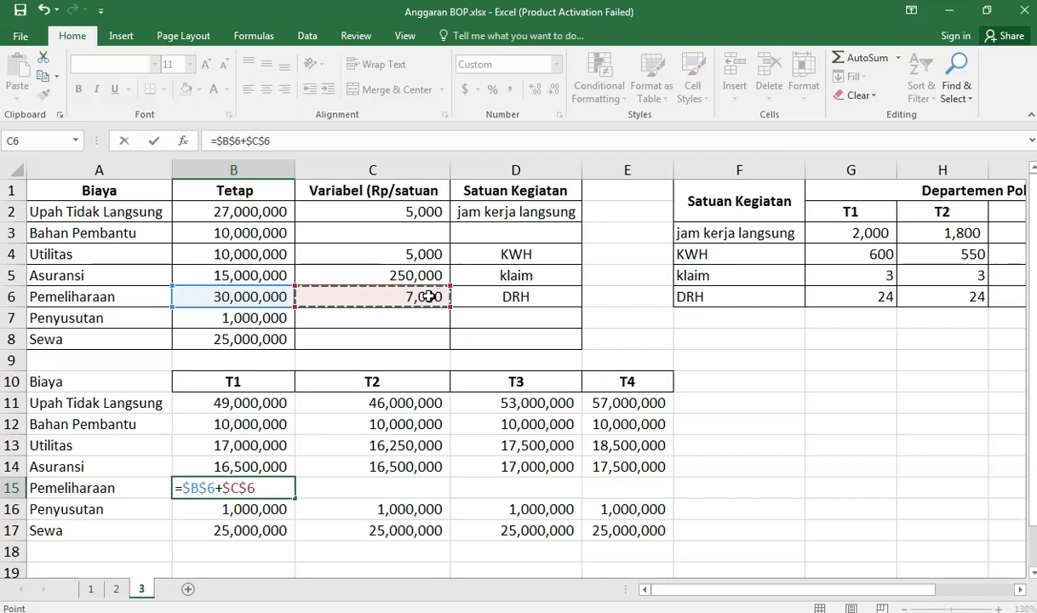
{"action": "type", "text": "*"}
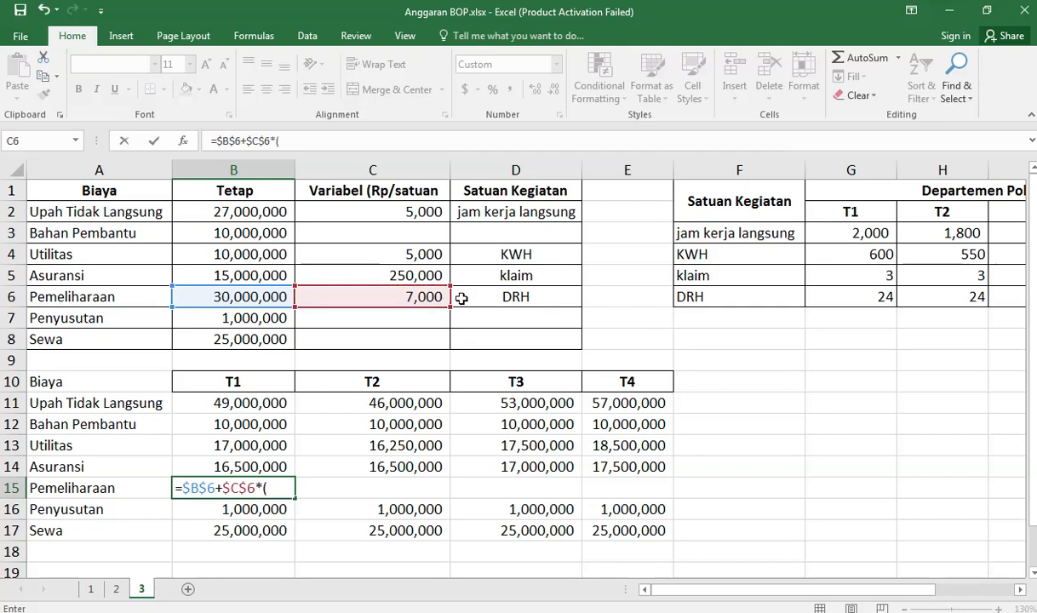
Step: Complete the Pemeliharaan T1 formula with both departments' DRH as =$B$6+$C$6*(G6+K6), and fill it across to E15
{"action": "left_click", "coordinate": [868, 299]}
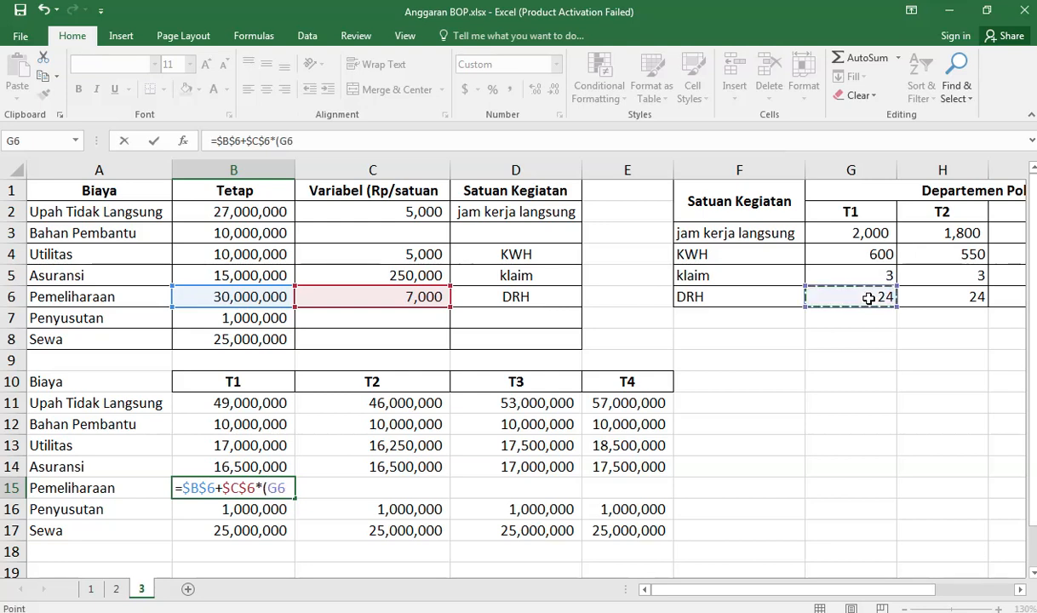
{"action": "type", "text": "+"}
{"action": "left_click", "coordinate": [950, 297]}
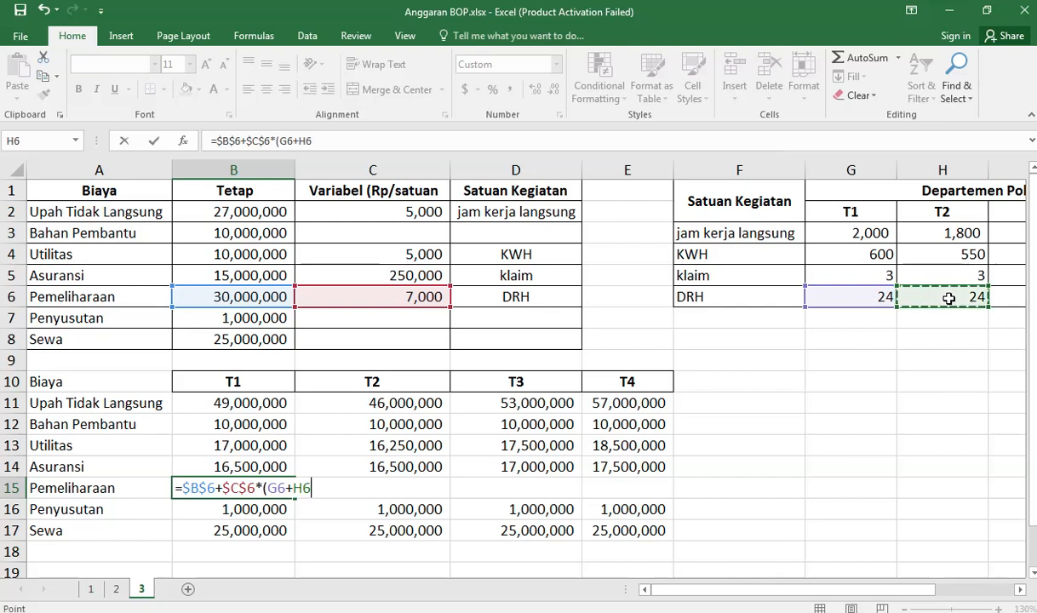
{"action": "key", "text": "Right"}
{"action": "key", "text": "Right"}
{"action": "key", "text": "Right"}
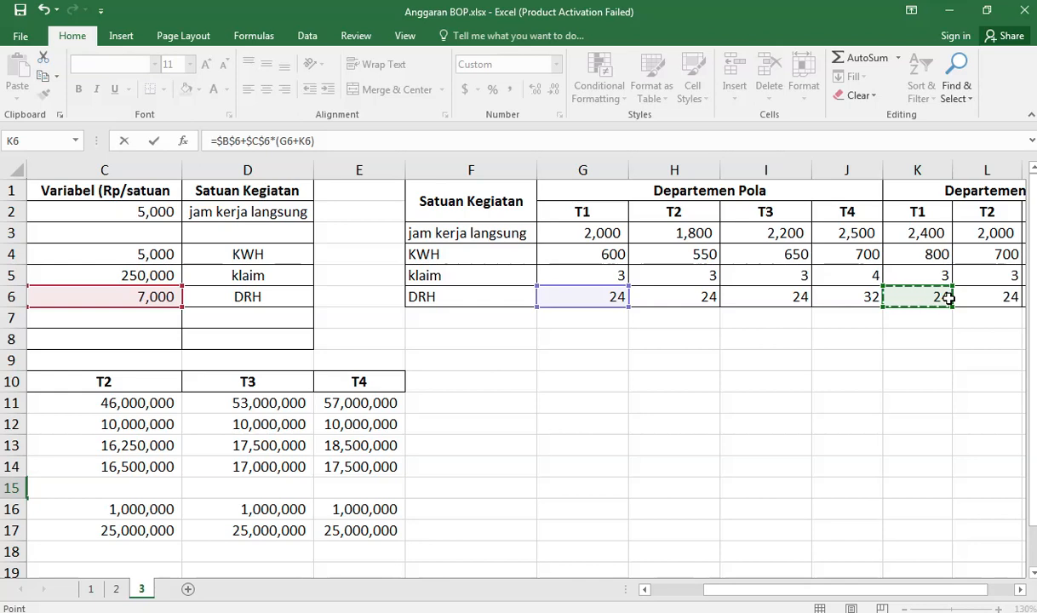
{"action": "key", "text": "Return"}
{"action": "left_click", "coordinate": [128, 488]}
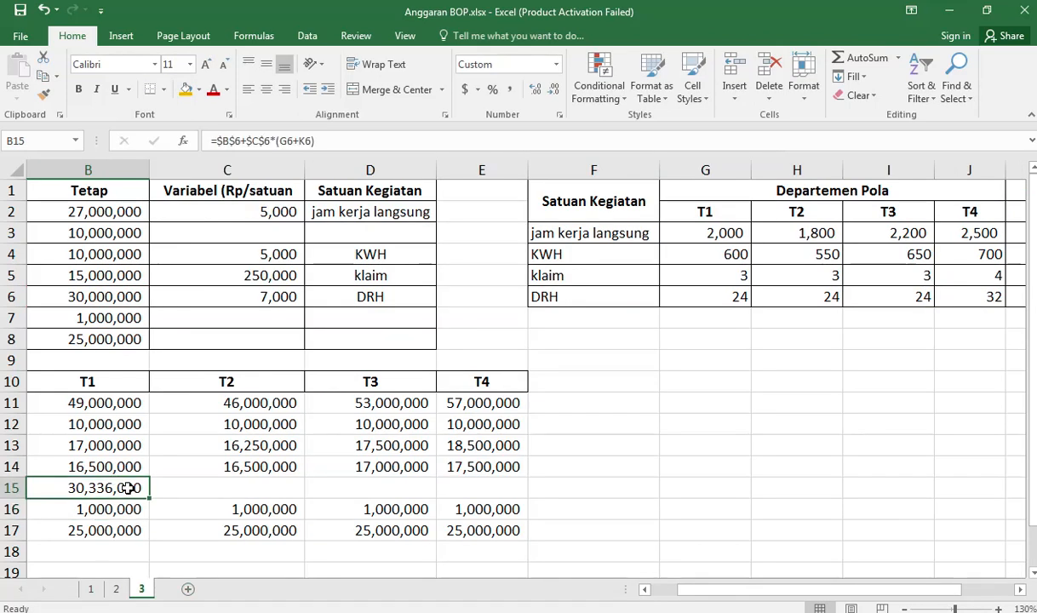
{"action": "left_click_drag", "start_coordinate": [148, 498], "coordinate": [535, 508]}
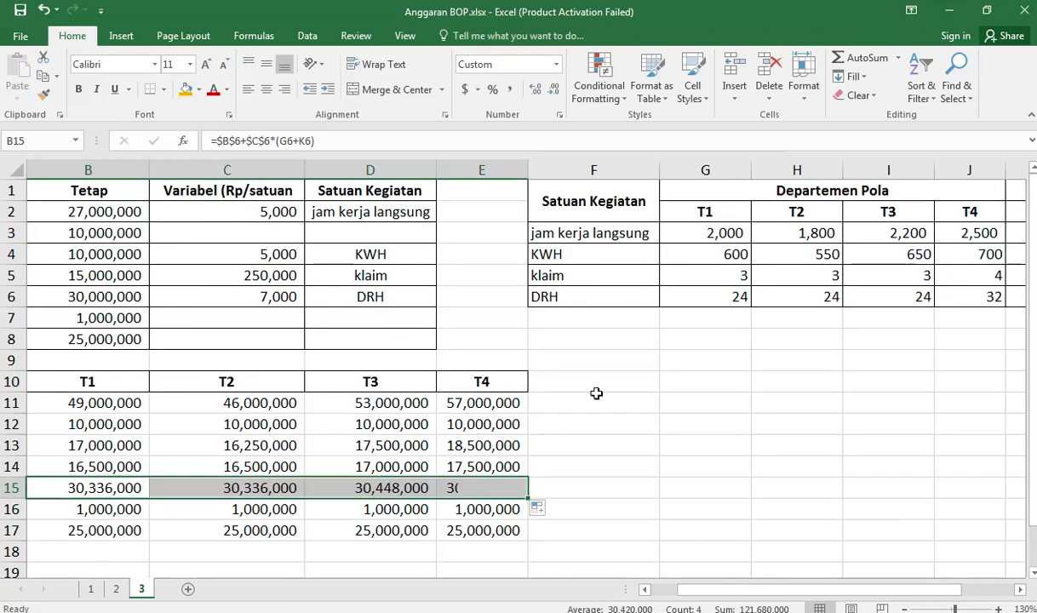
Step: Add a Total column headed in F10, with =SUM(B11:E11) in F11 filled down to the Sewa row
{"action": "left_click", "coordinate": [586, 383]}
{"action": "type", "text": "Total"}
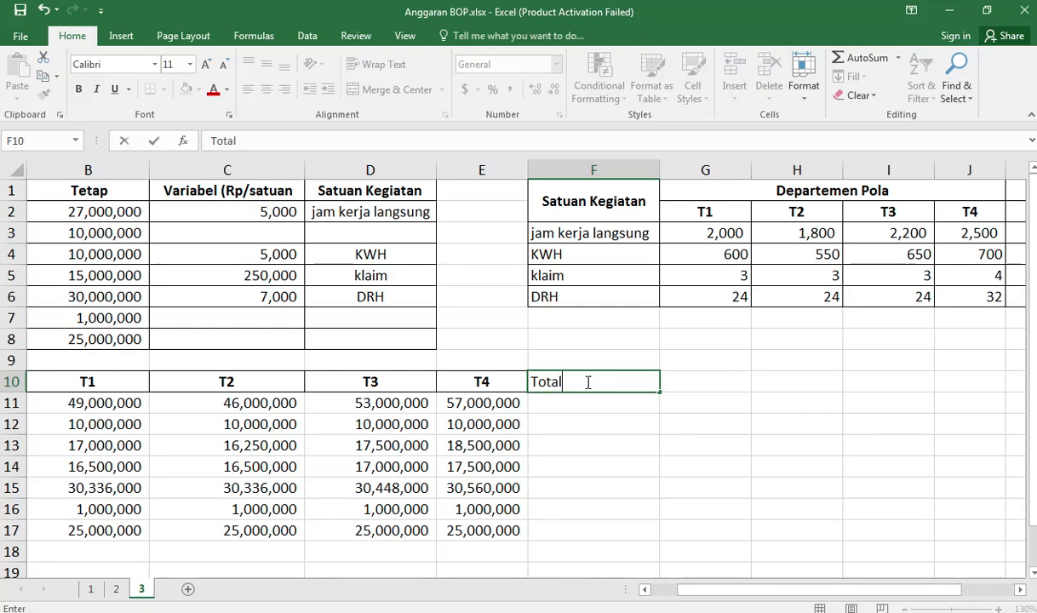
{"action": "key", "text": "Return"}
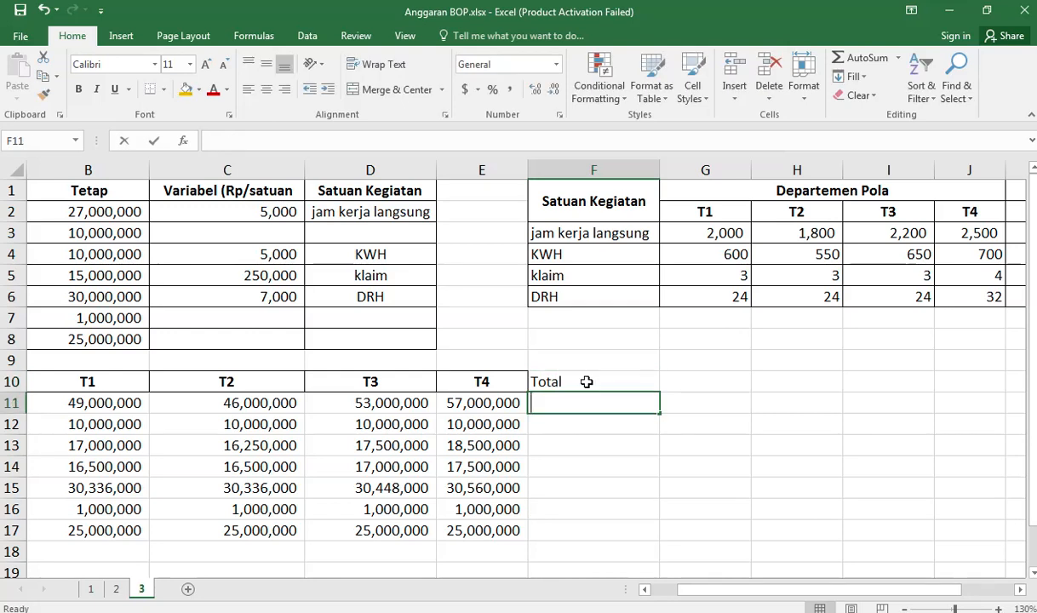
{"action": "type", "text": "=sum("}
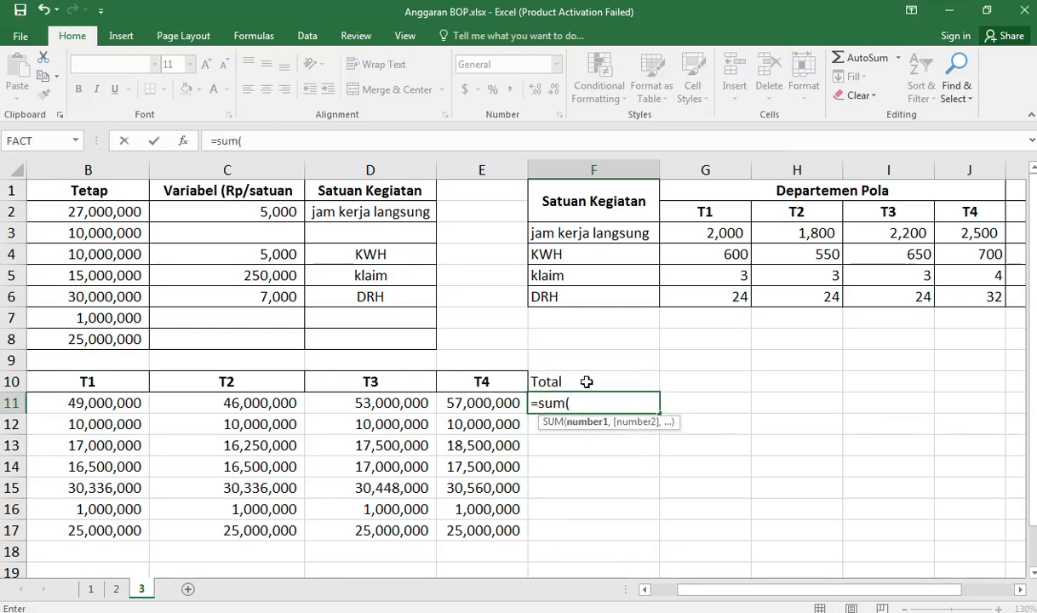
{"action": "key", "text": "Left"}
{"action": "key", "text": "ctrl+shift+Left"}
{"action": "key", "text": "shift+Right"}
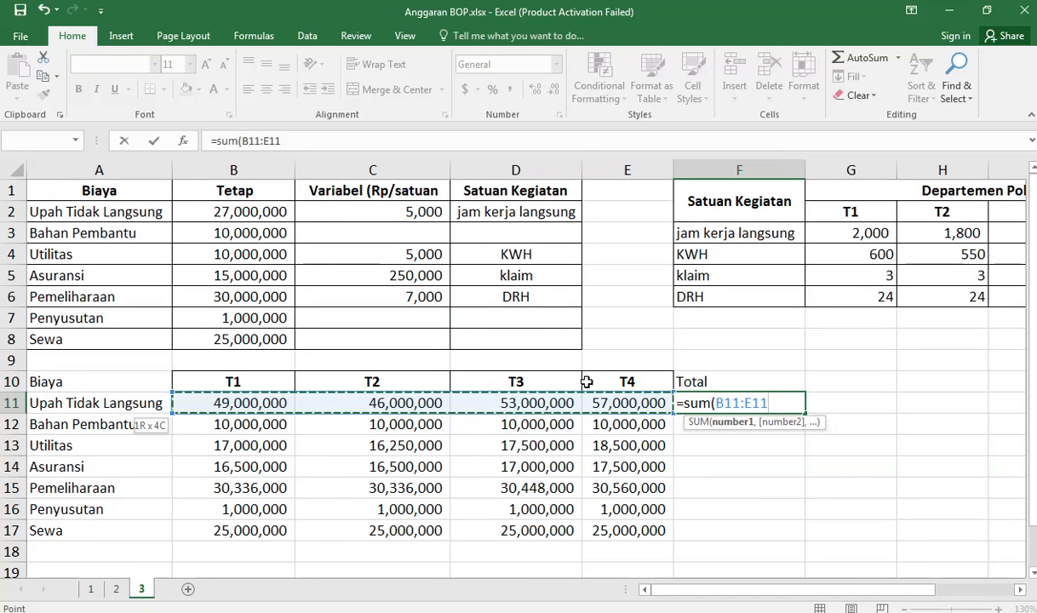
{"action": "key", "text": "Return"}
{"action": "left_click", "coordinate": [737, 401]}
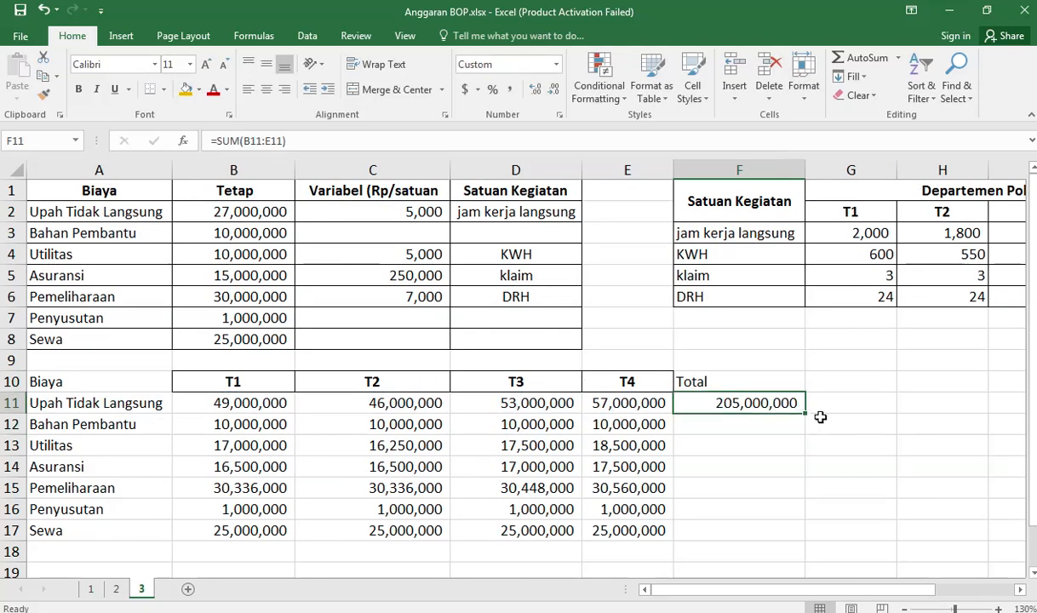
{"action": "double_click", "coordinate": [806, 413]}
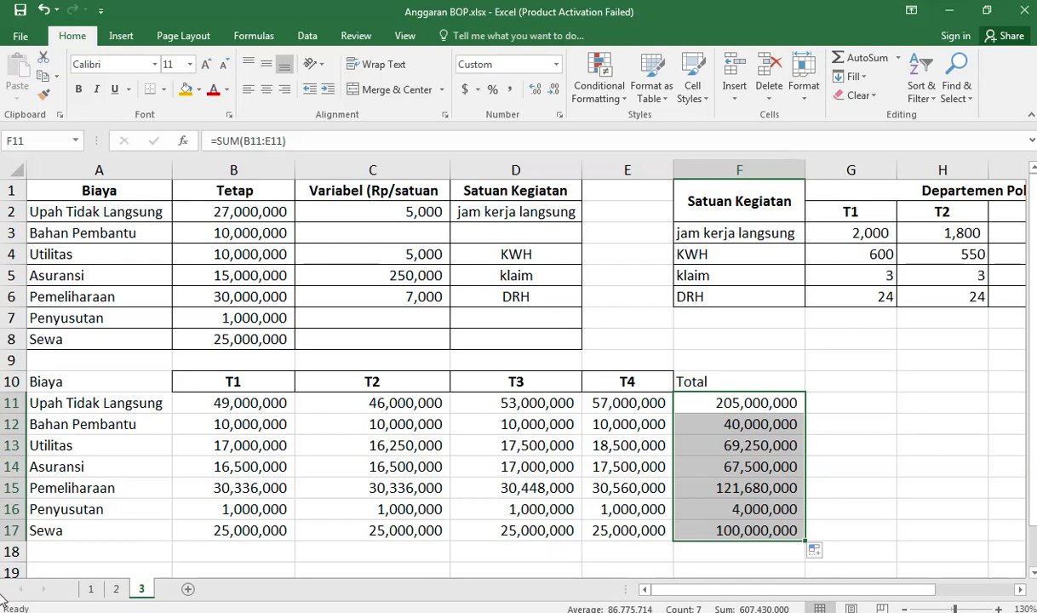
Step: Label A18 as Total and enter =SUM(B11:B17) in B18 for the T1 overhead
{"action": "left_click", "coordinate": [81, 551]}
{"action": "type", "text": "Total"}
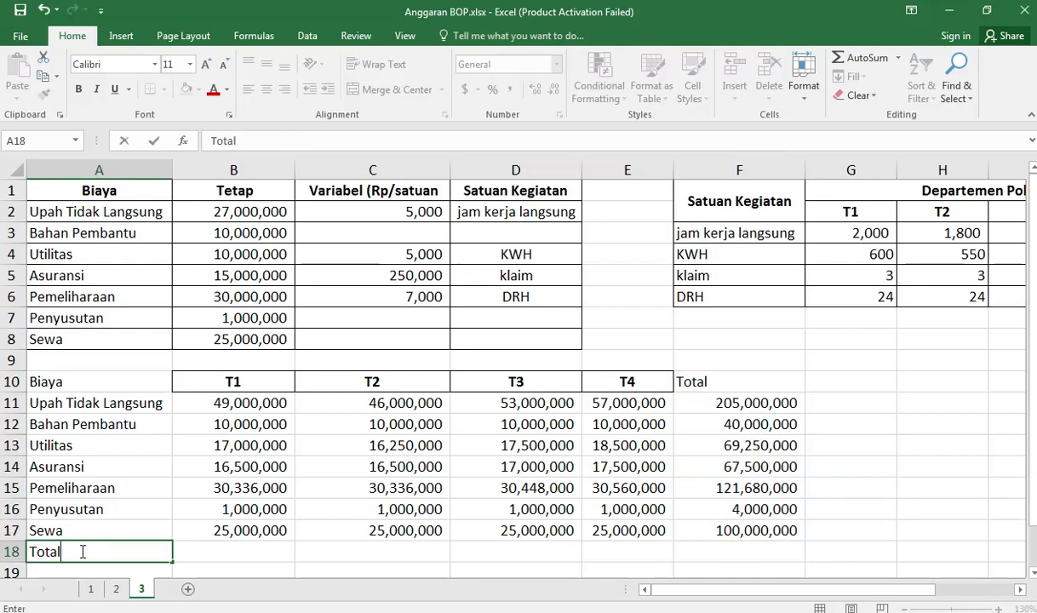
{"action": "key", "text": "Tab"}
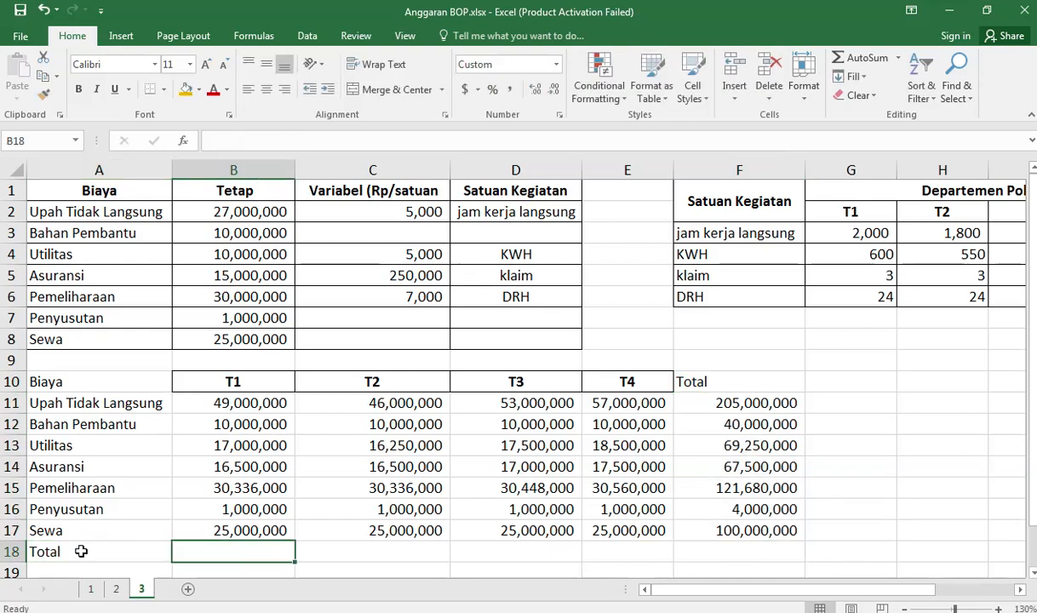
{"action": "type", "text": "=sum("}
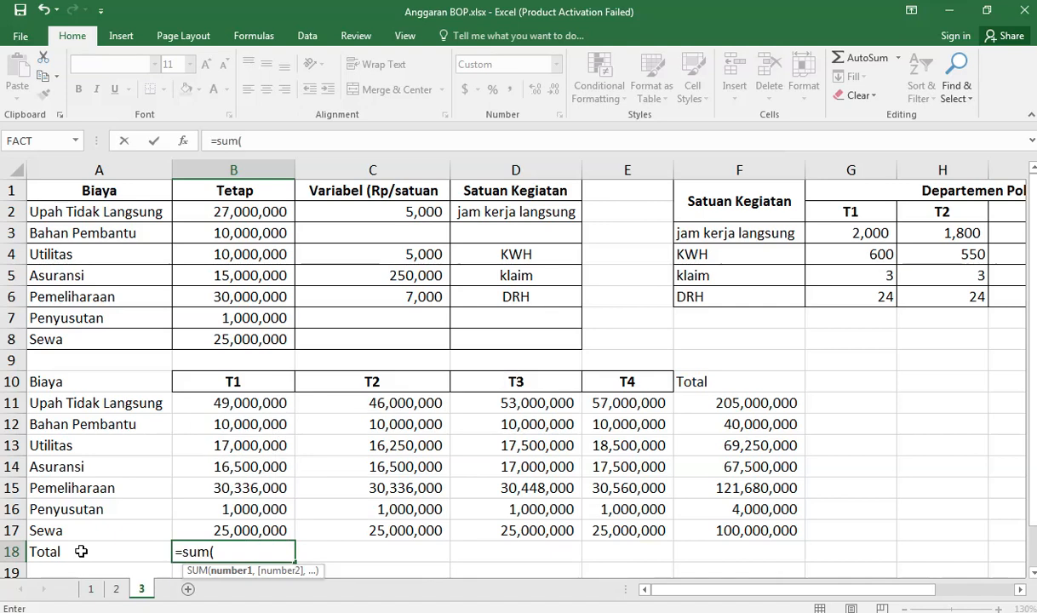
{"action": "key", "text": "Up"}
{"action": "key", "text": "shift+Up"}
{"action": "key", "text": "shift+Up"}
{"action": "key", "text": "shift+Up"}
{"action": "key", "text": "shift+Up"}
{"action": "key", "text": "shift+Up"}
{"action": "key", "text": "shift+Up"}
{"action": "key", "text": "shift+Up"}
{"action": "key", "text": "shift+Down"}
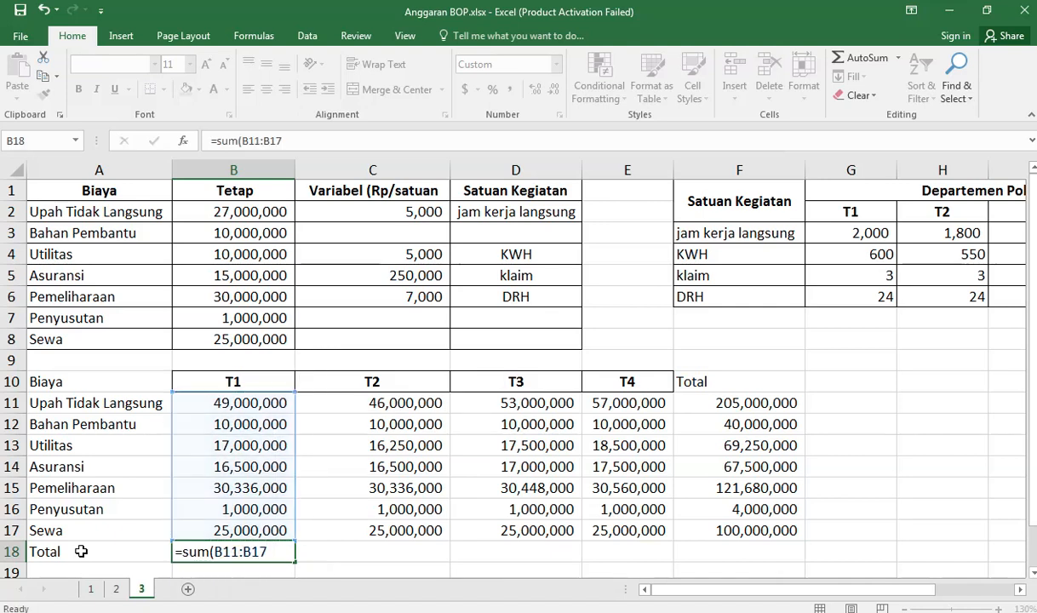
{"action": "key", "text": "Return"}
Step: Fill the Total formula from B18 across to F18 and autofit the width of column E
{"action": "left_click", "coordinate": [220, 530]}
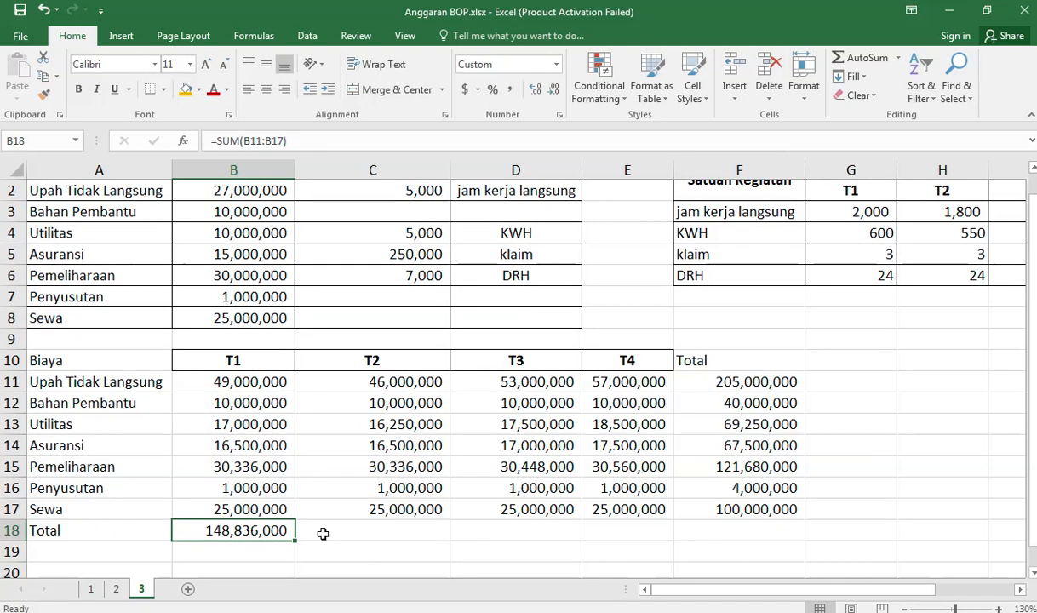
{"action": "left_click_drag", "start_coordinate": [296, 539], "coordinate": [771, 538]}
{"action": "double_click", "coordinate": [674, 169]}
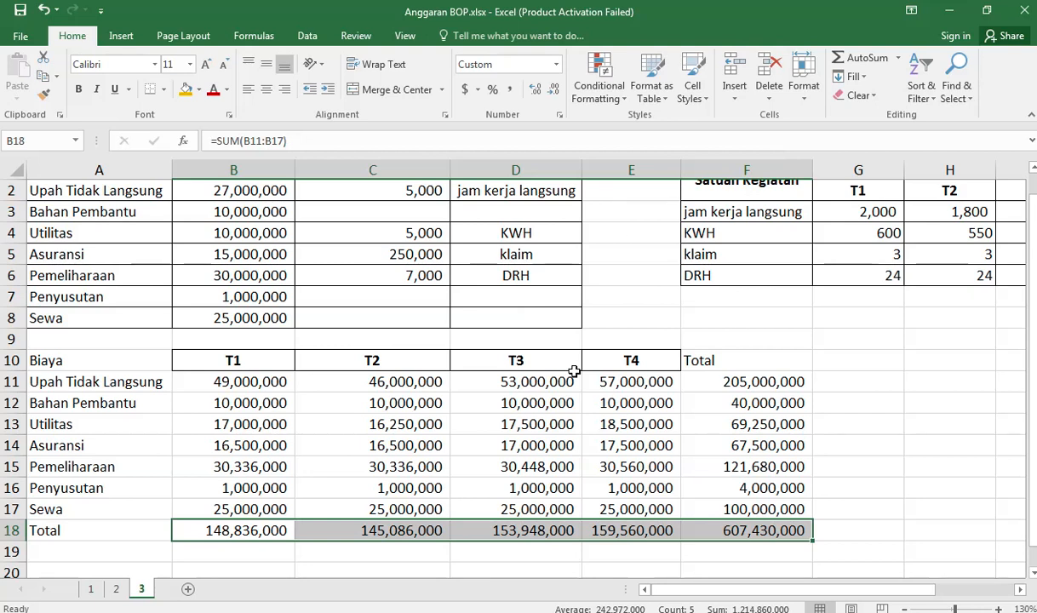
Step: Select the Total heading in cell F10
{"action": "scroll", "coordinate": [575, 371], "scroll_direction": "up", "scroll_amount": 1}
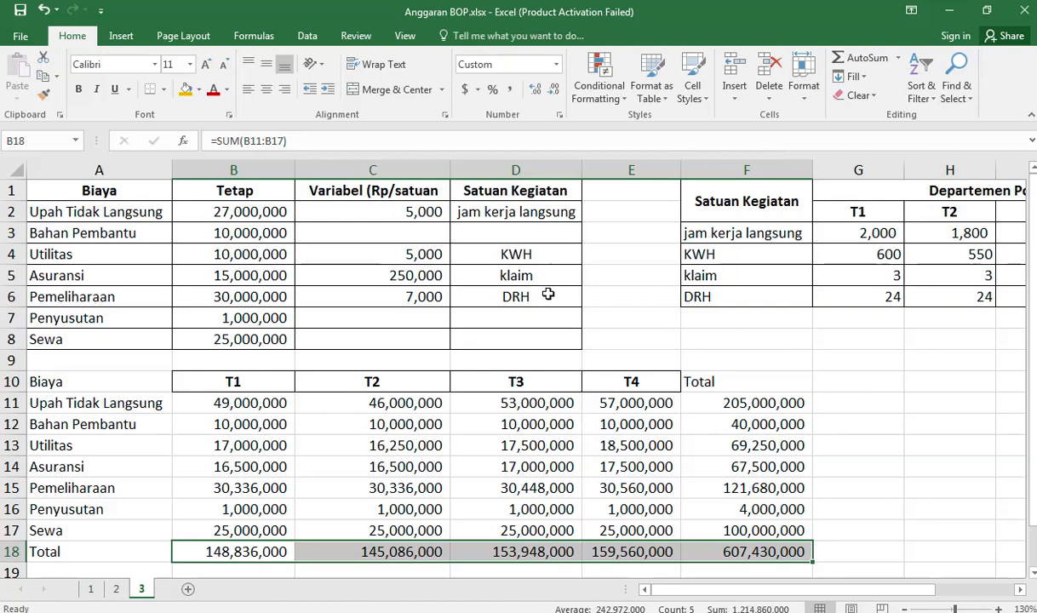
{"action": "left_click", "coordinate": [760, 387]}
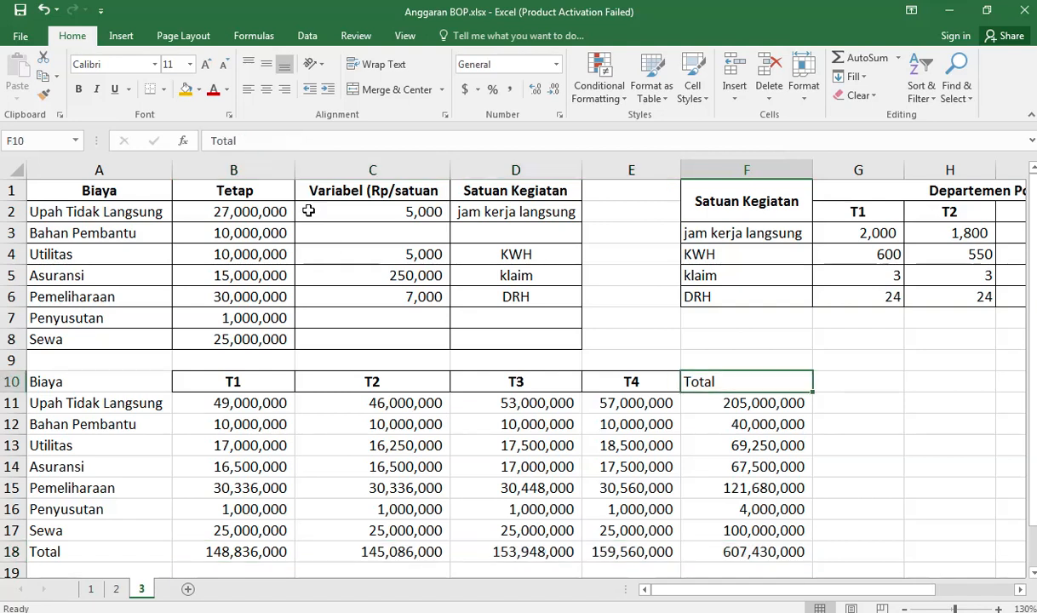